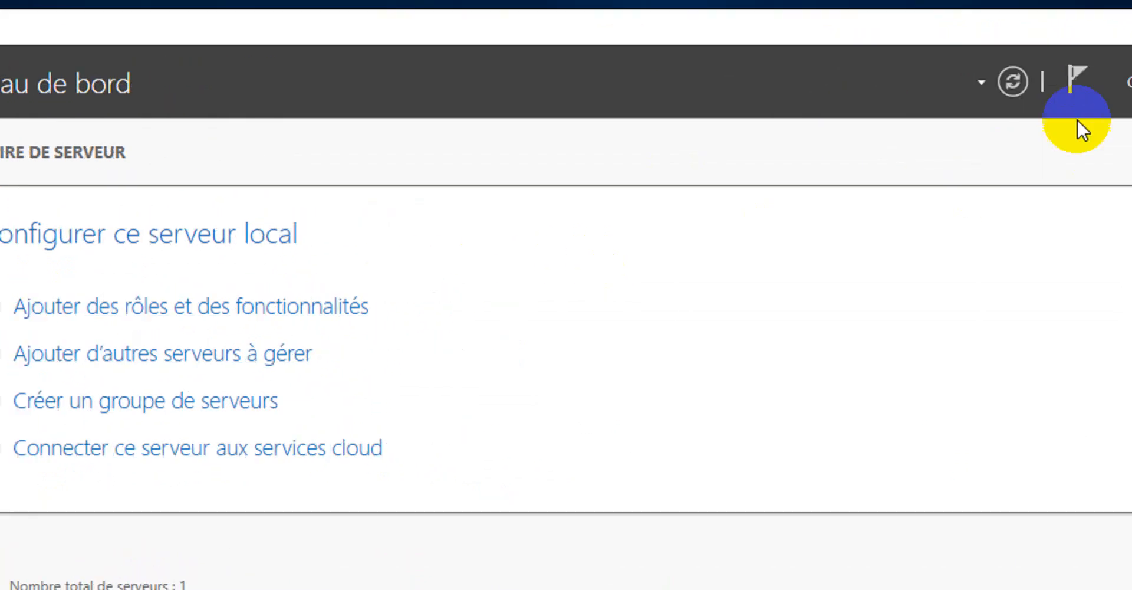
Start adding roles and features with a role-based installation on Server1.learningtech.cd from the server pool, up to the role selection.
click(918, 142)
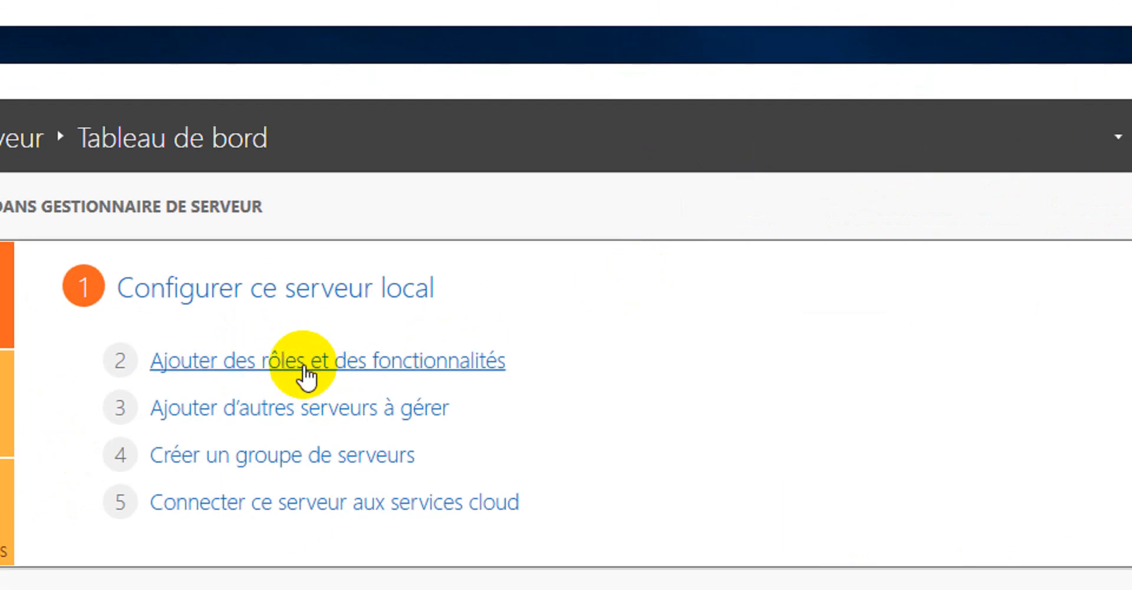
click(303, 375)
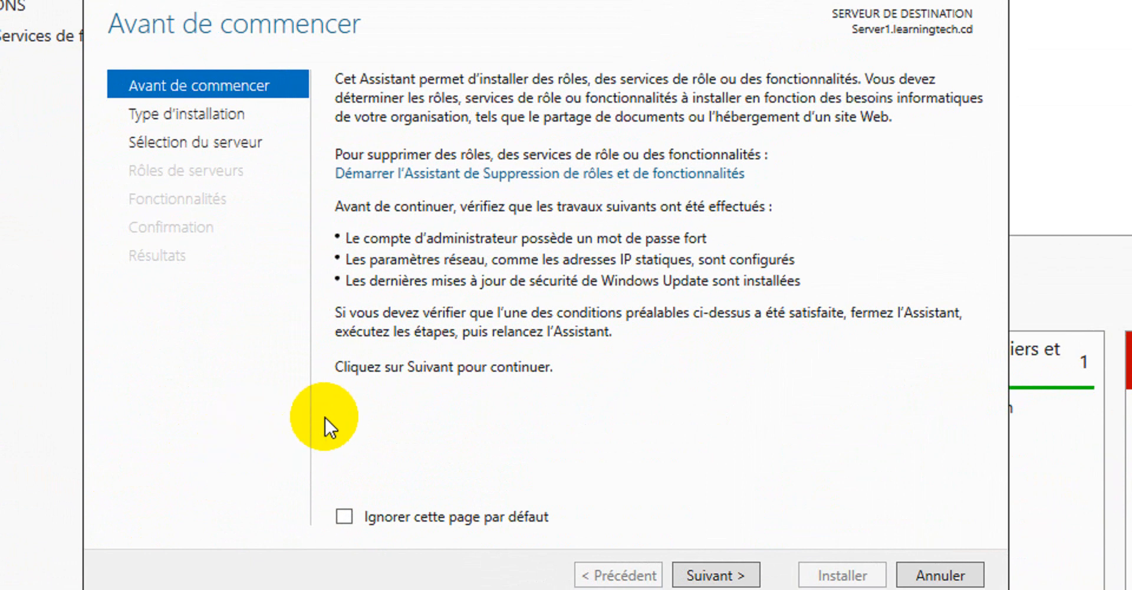
click(714, 575)
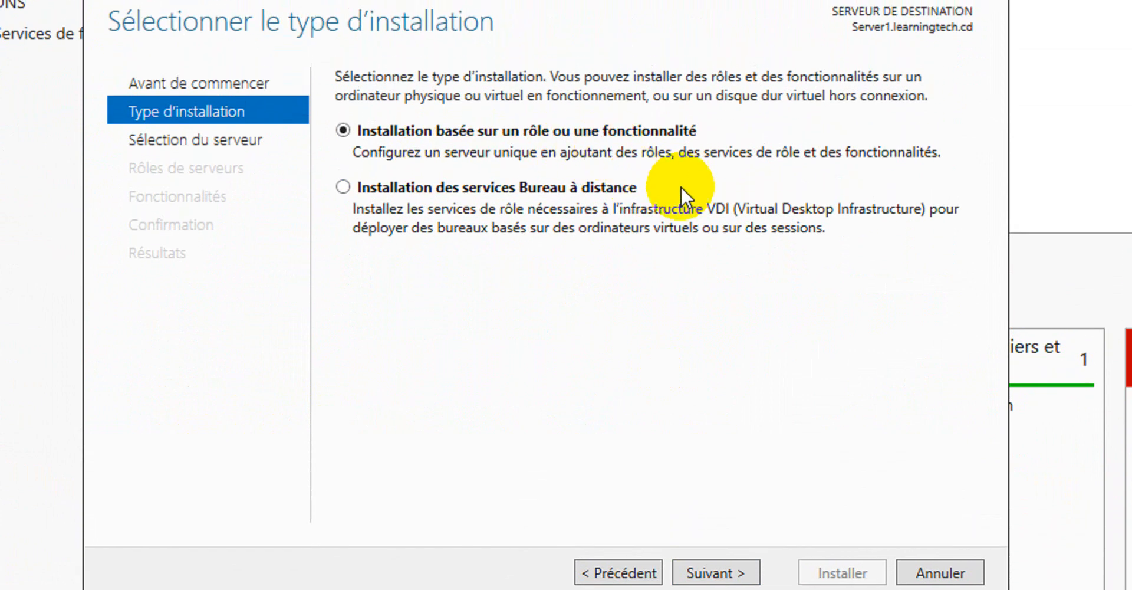
click(716, 573)
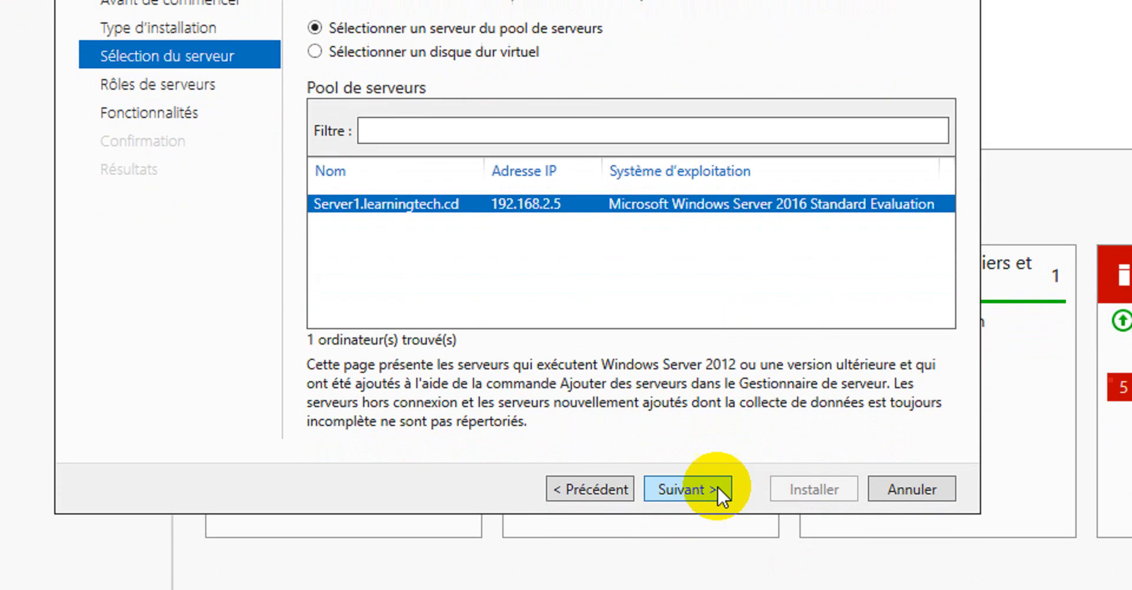
click(704, 577)
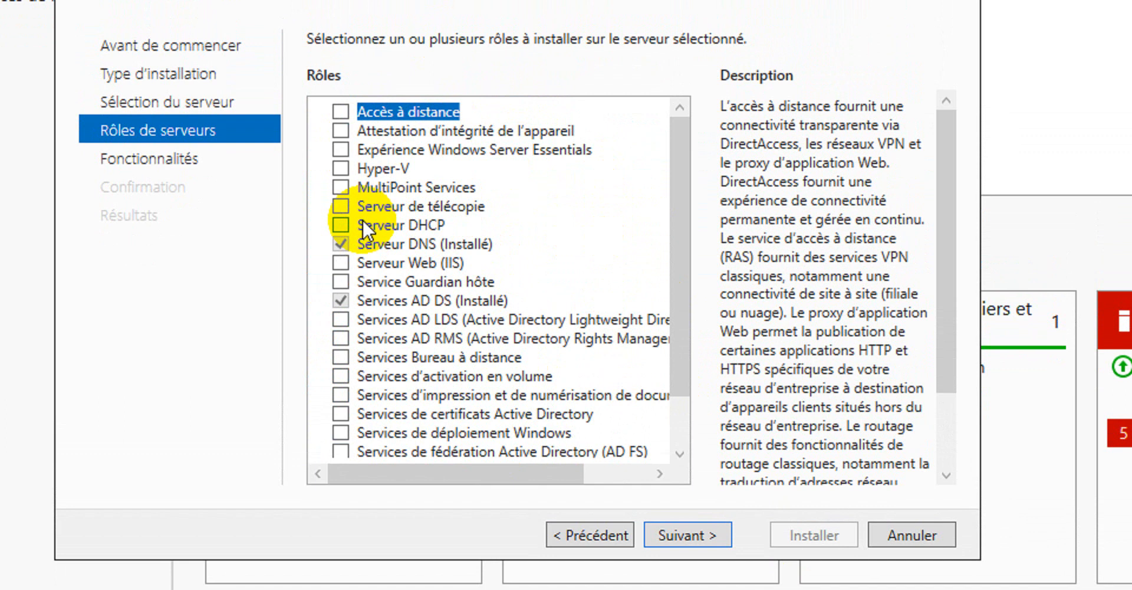
Select the Serveur DHCP role with its required management tools and keep the default features.
click(423, 230)
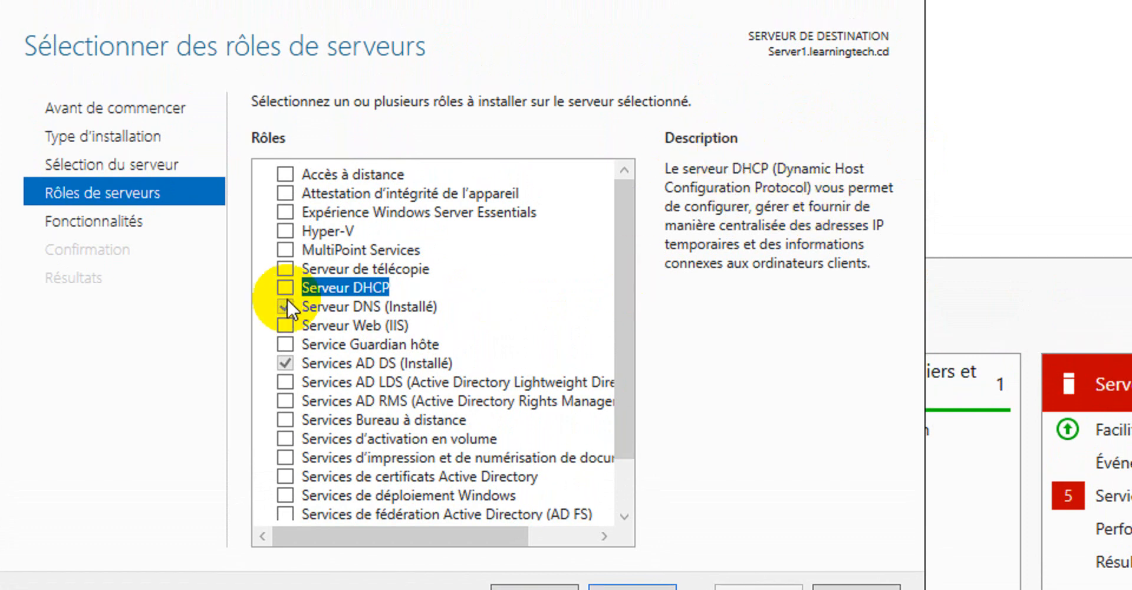
click(283, 286)
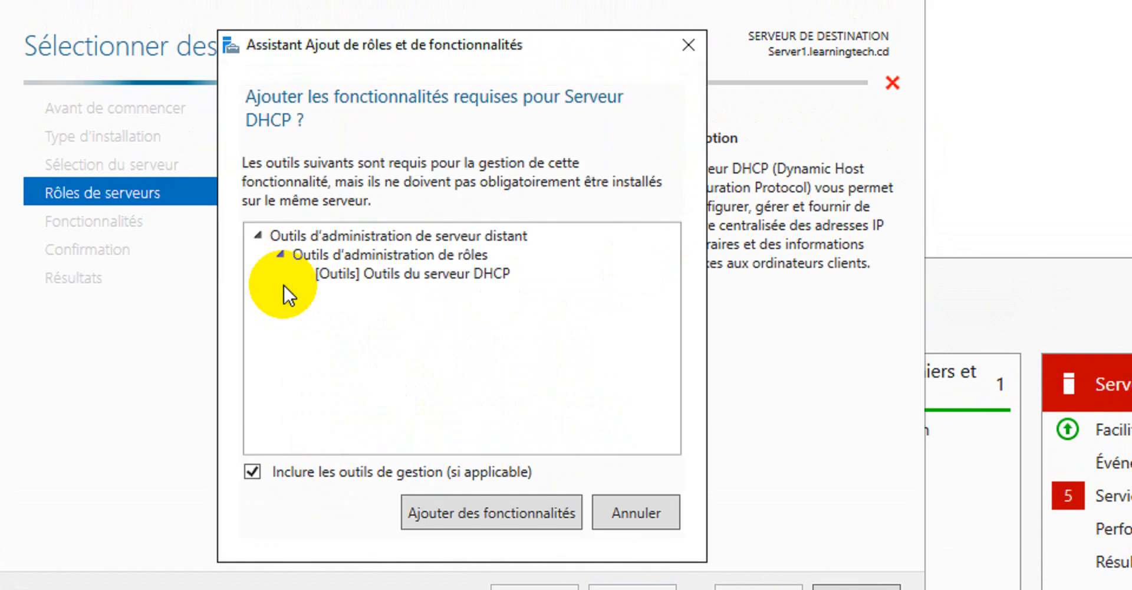
click(489, 514)
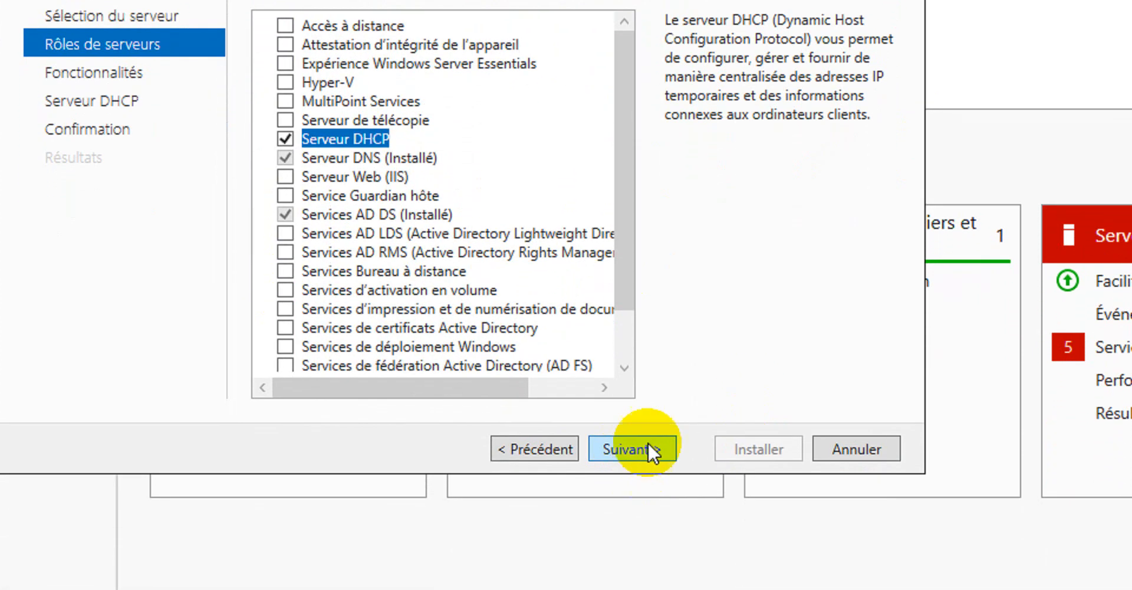
click(635, 441)
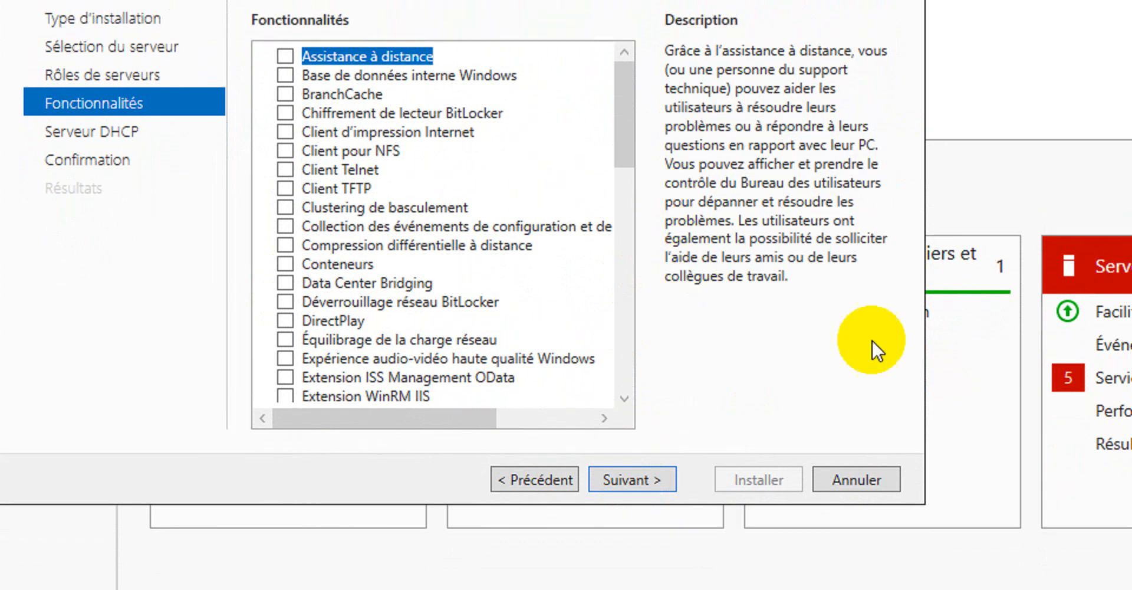
click(640, 474)
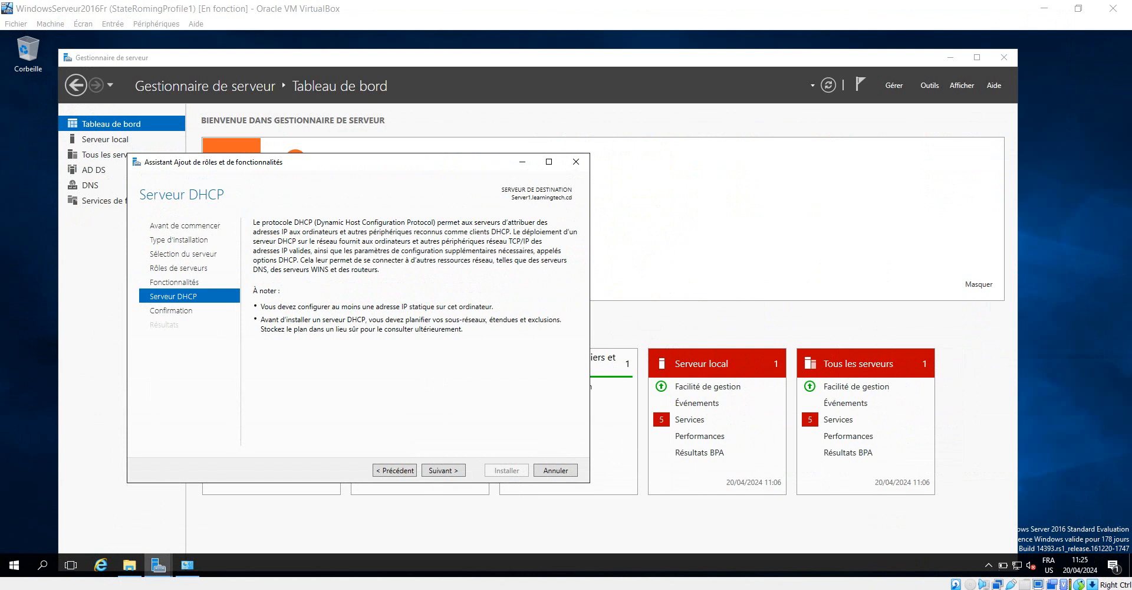
Switch to the DHCP Params document in Word, review the planned network address and prefix, and return to the server virtual machine.
click(435, 588)
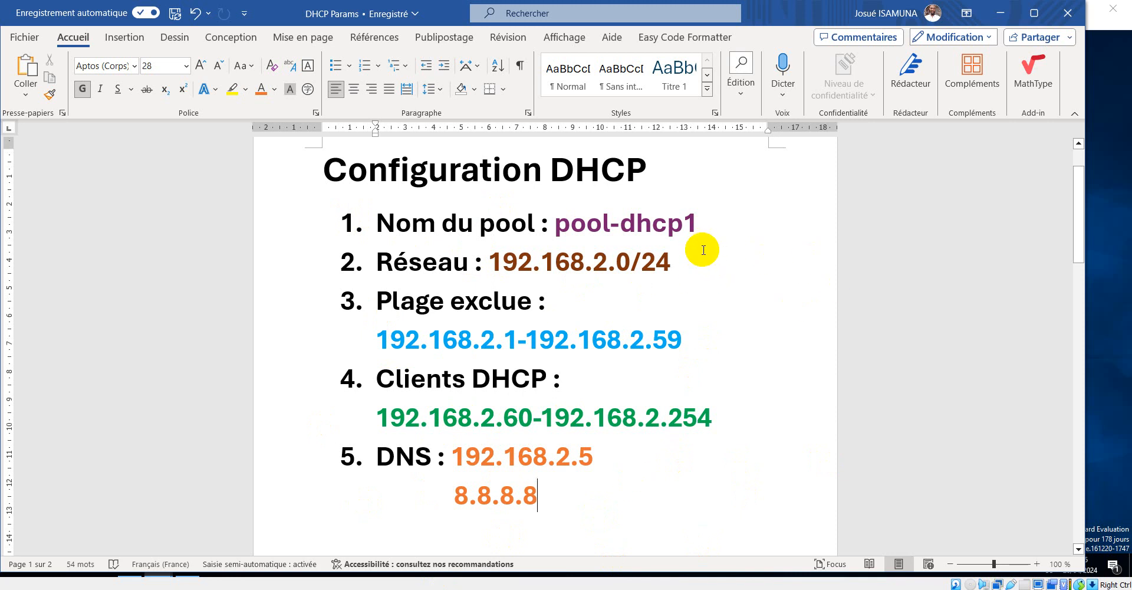
drag(672, 262, 494, 263)
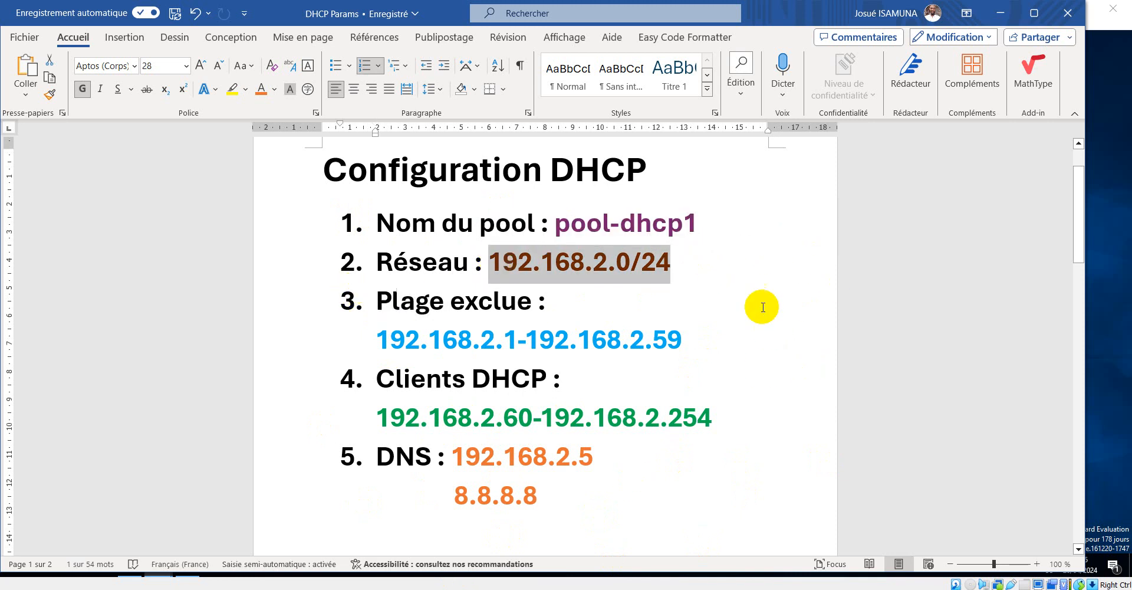
click(696, 264)
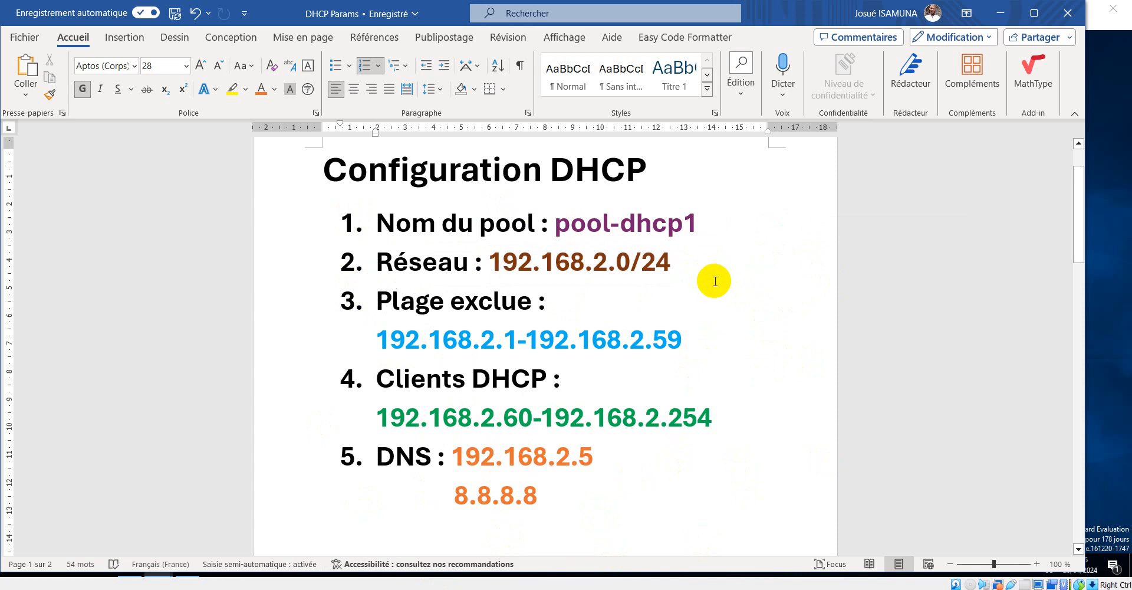
drag(671, 263, 632, 262)
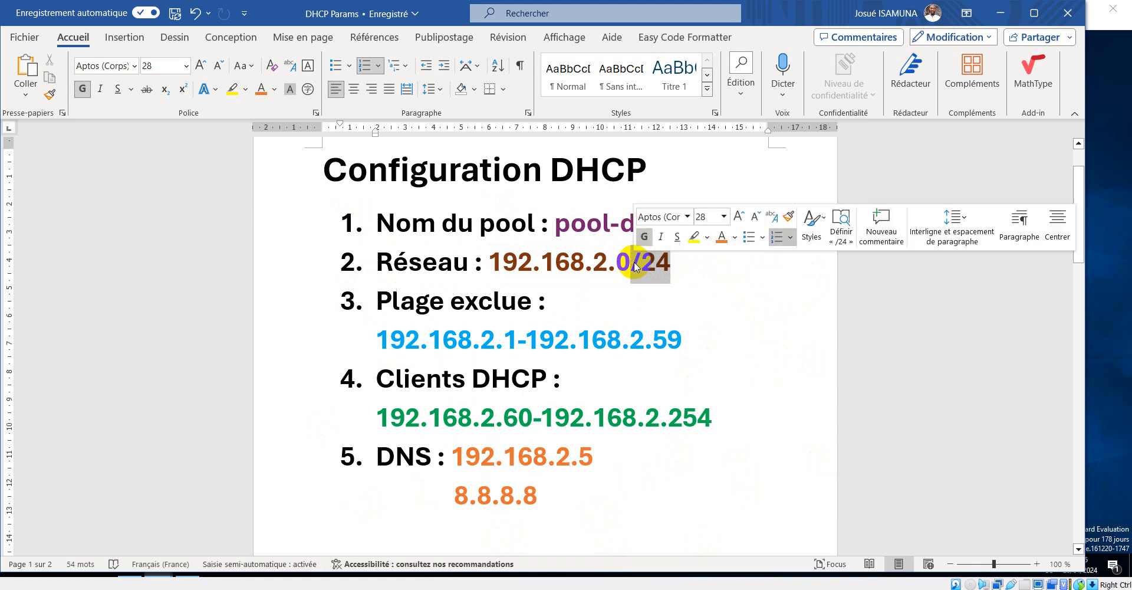
click(702, 271)
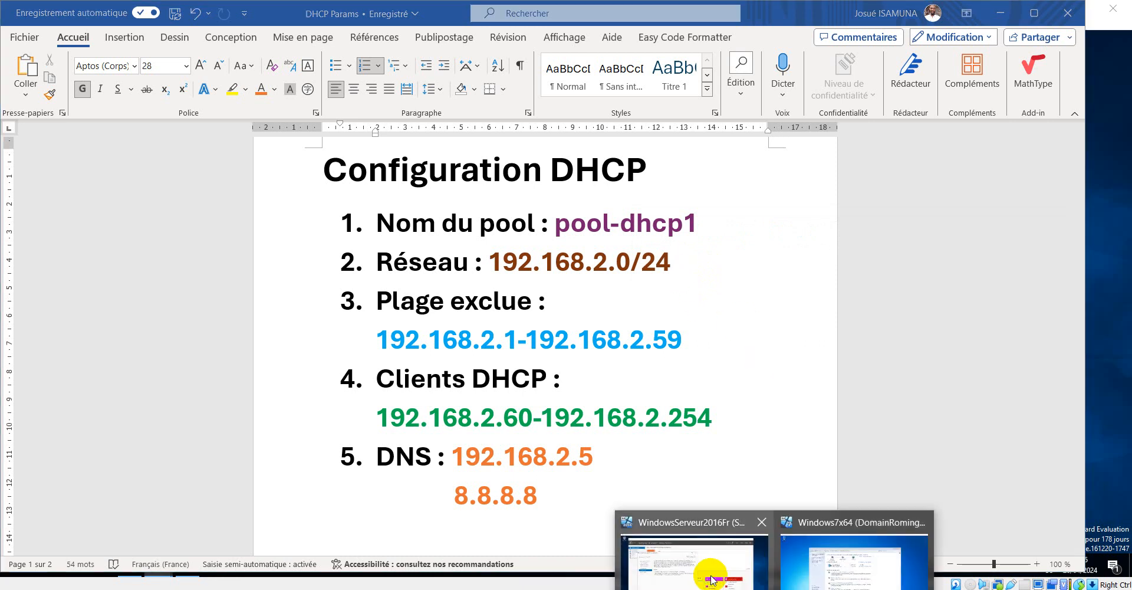
click(705, 567)
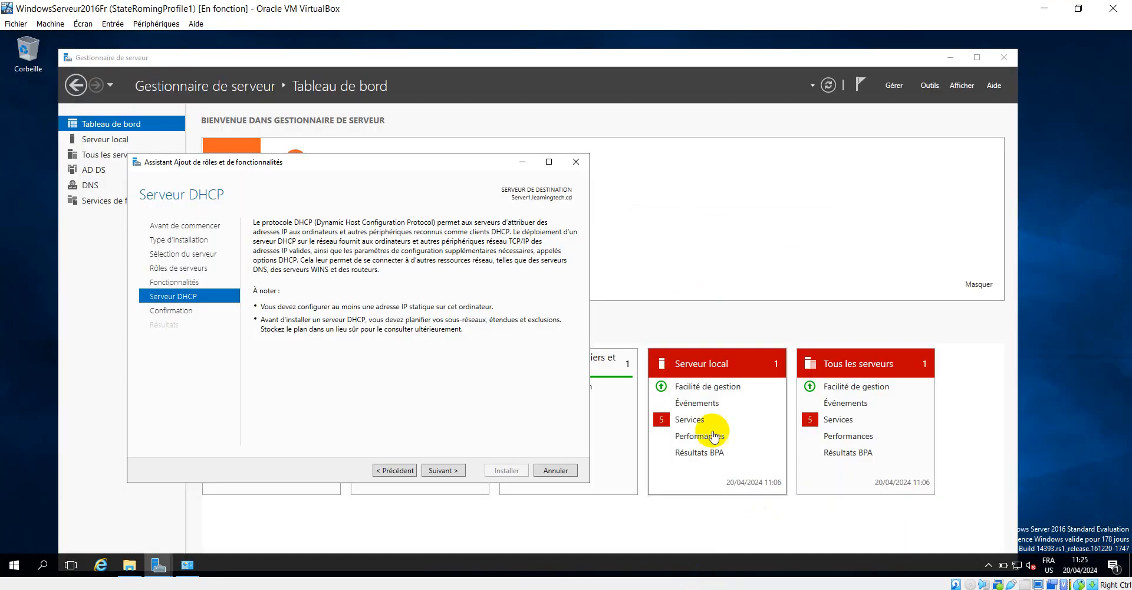
Allow automatic restart of the destination server and install the DHCP server role, moving the progress window aside.
click(630, 589)
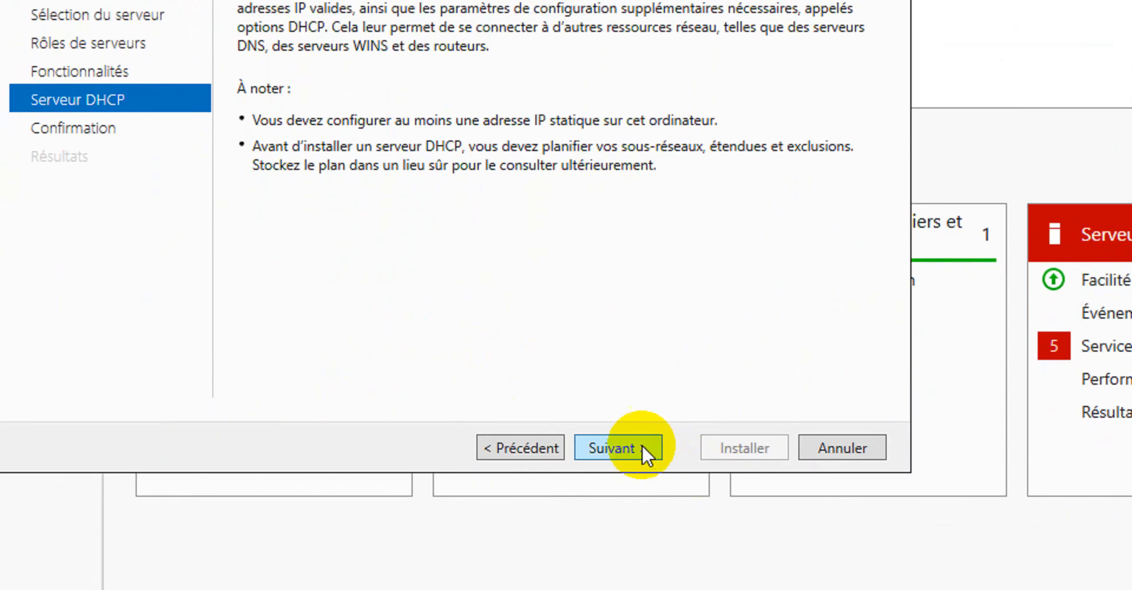
click(641, 444)
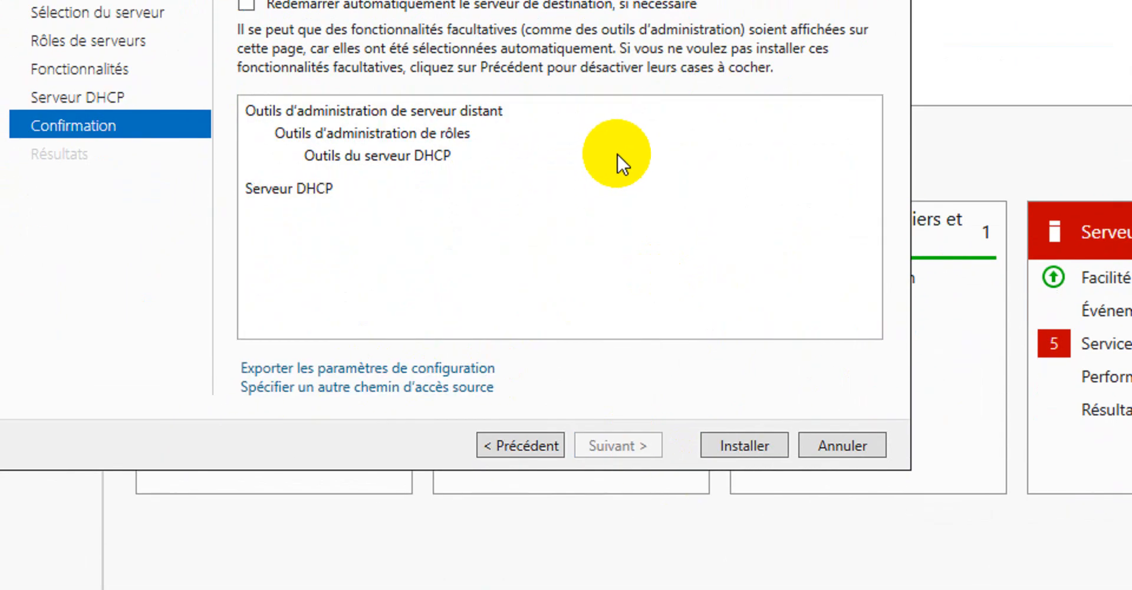
click(245, 5)
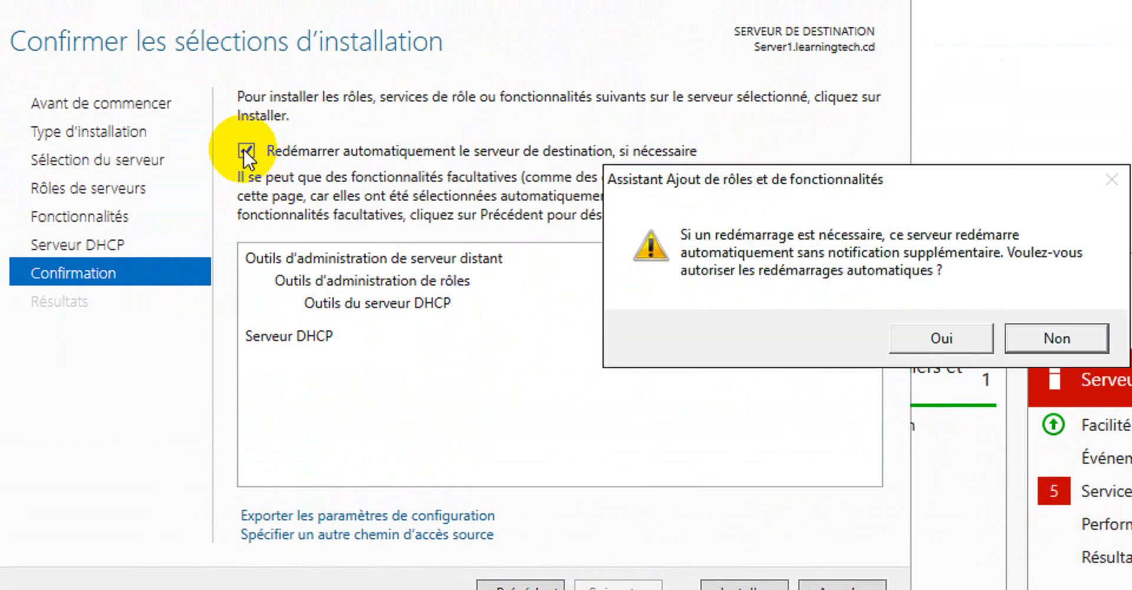
click(944, 340)
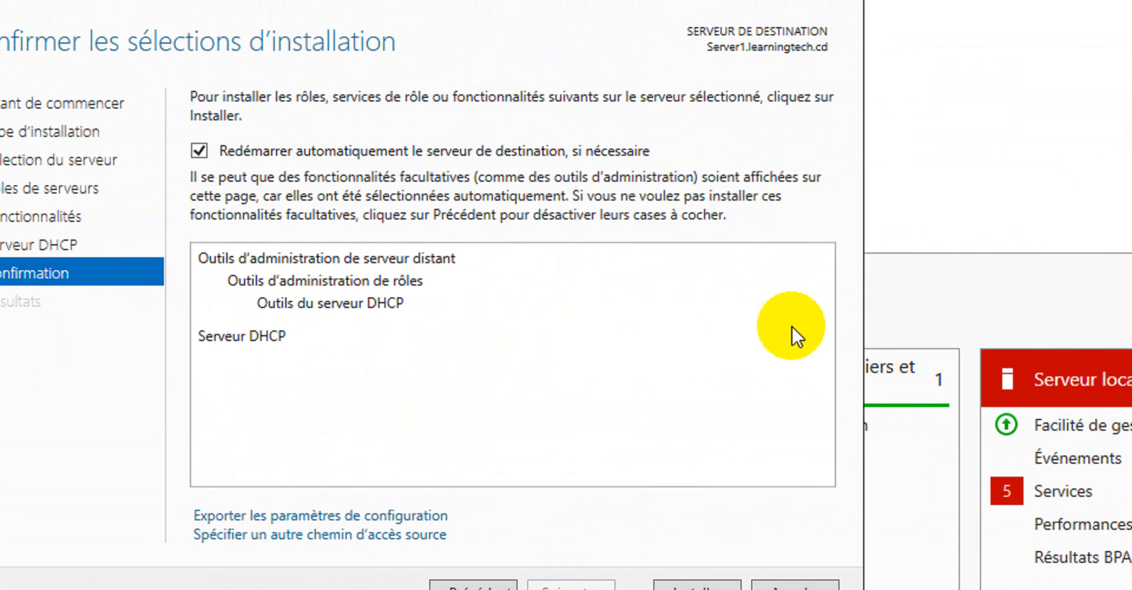
click(698, 588)
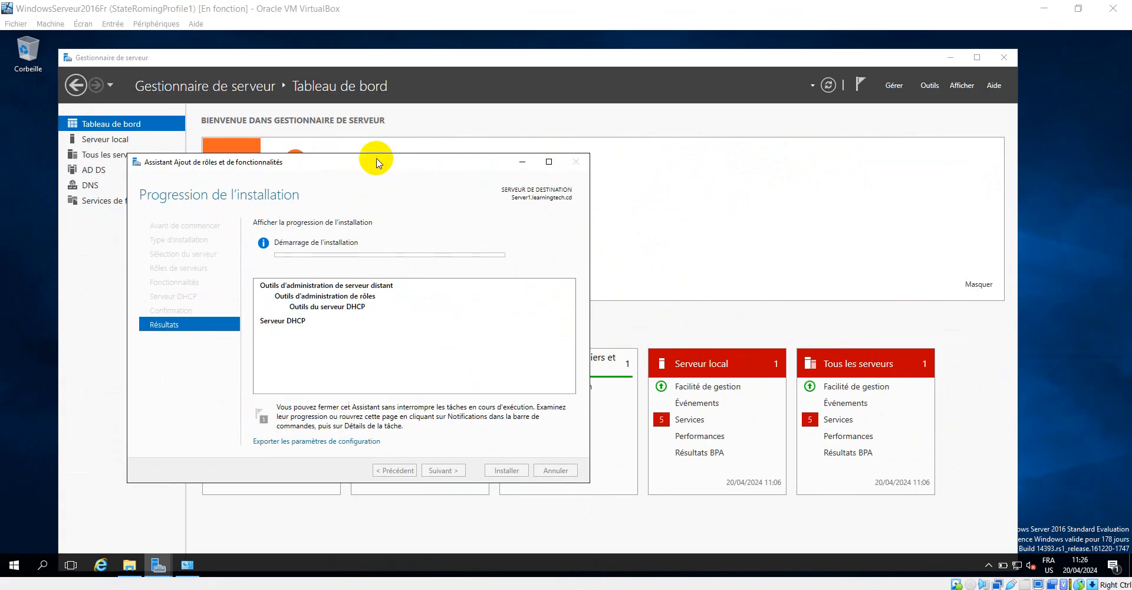
drag(376, 163, 549, 150)
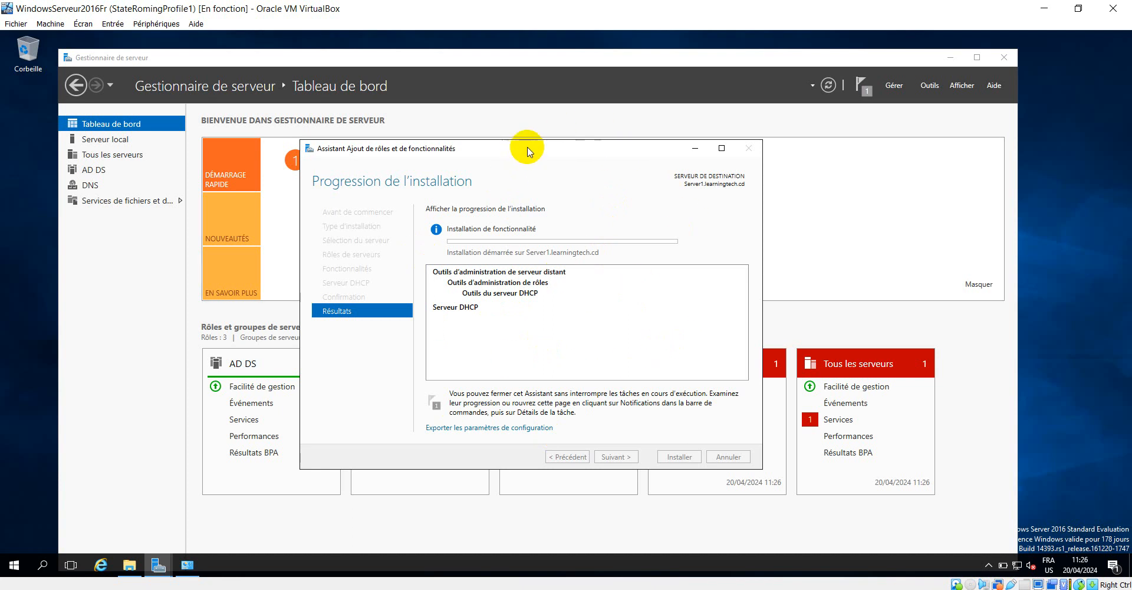
drag(540, 147, 566, 168)
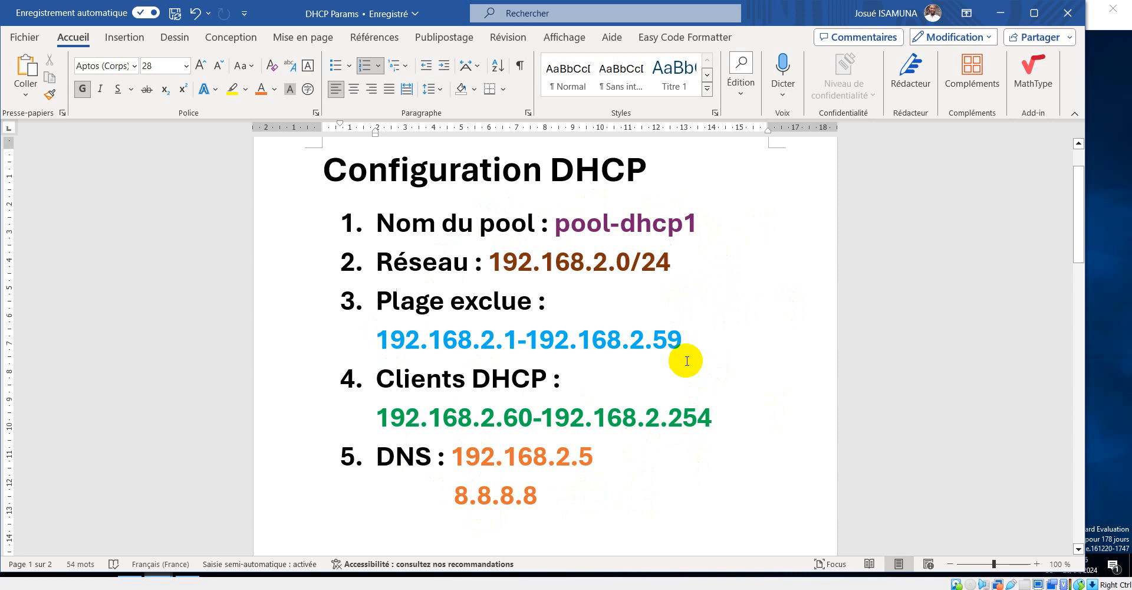
Check the pool name in the DHCP Params Word document and return to the installation progress on the server.
drag(698, 223, 575, 230)
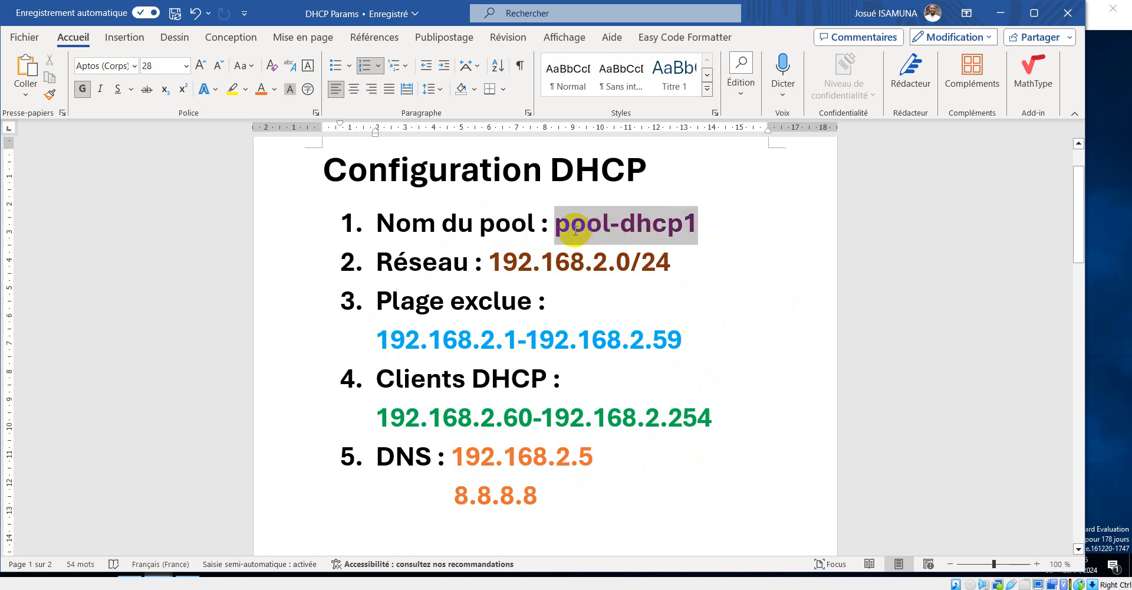
click(699, 230)
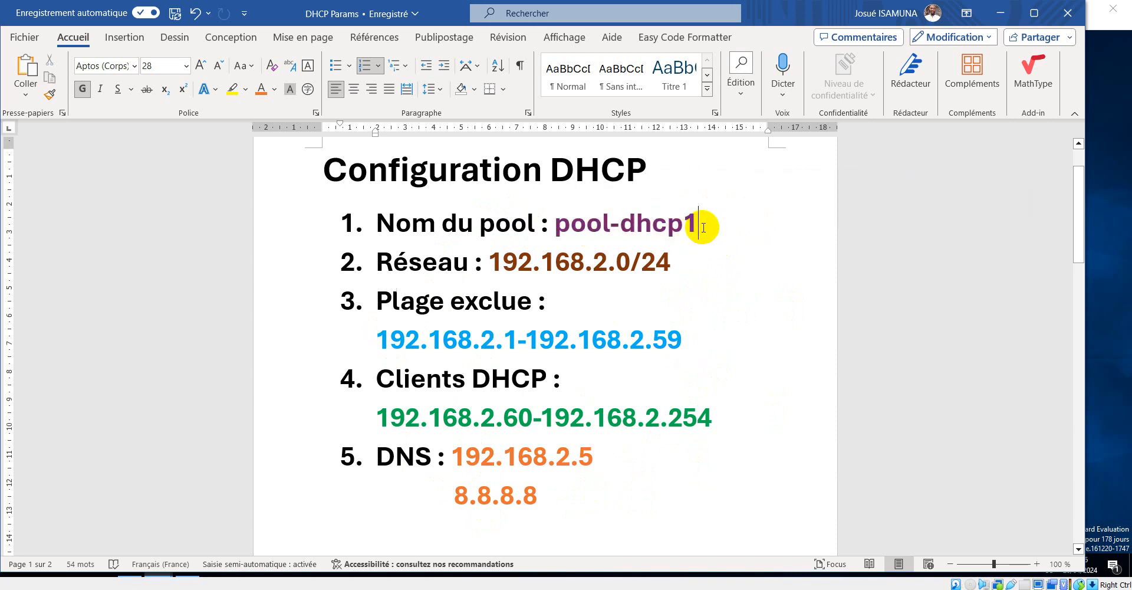
click(1117, 265)
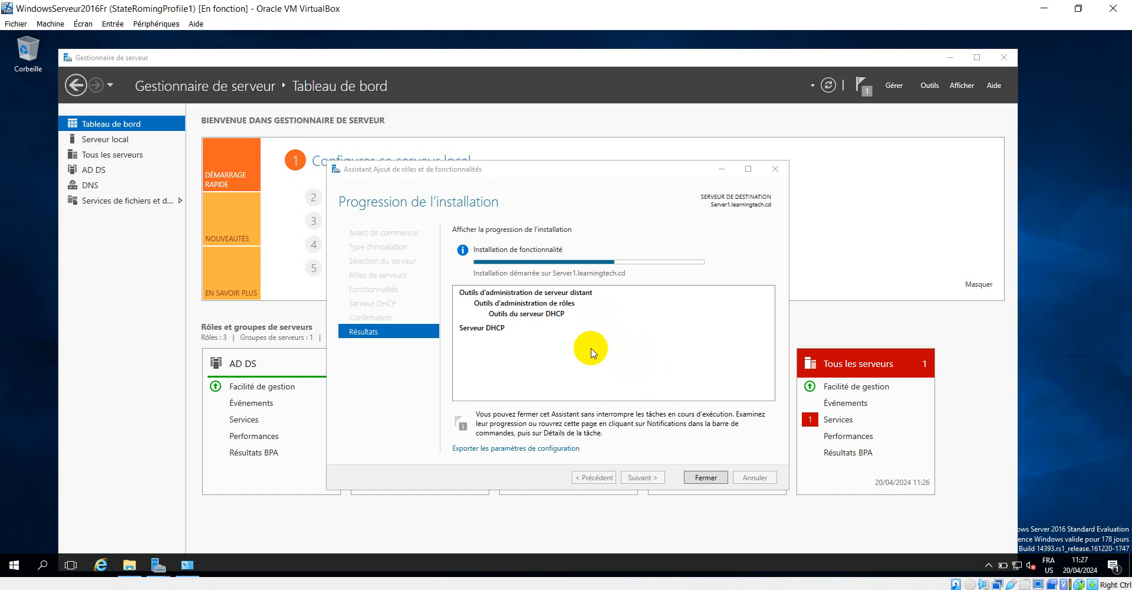
click(234, 190)
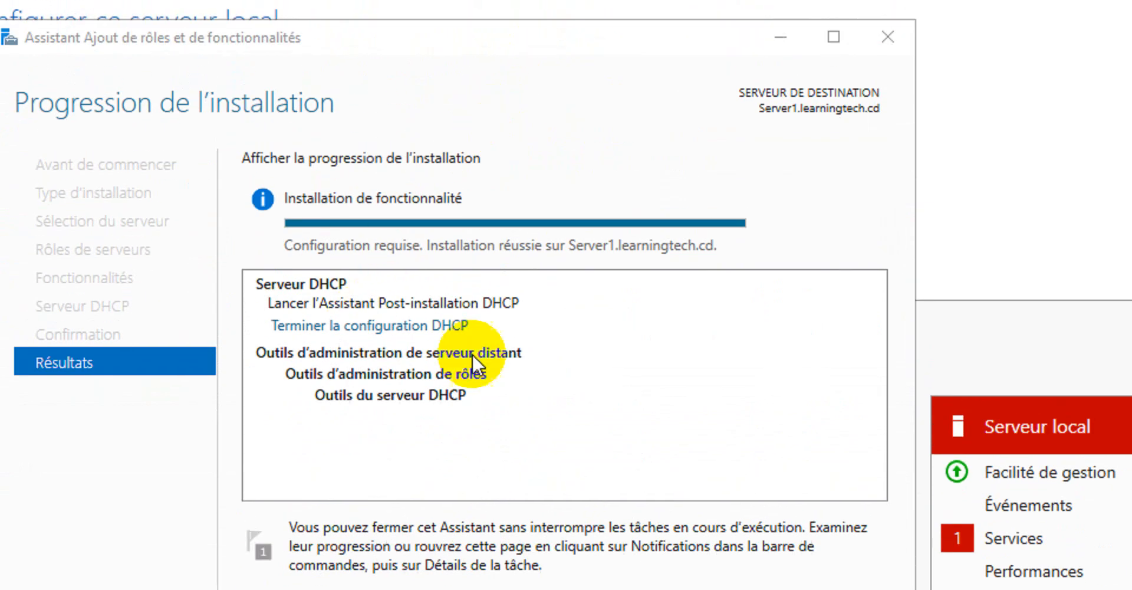
Close the role installation wizard and launch the pending DHCP post-installation configuration from the DHCP role's task details.
click(749, 574)
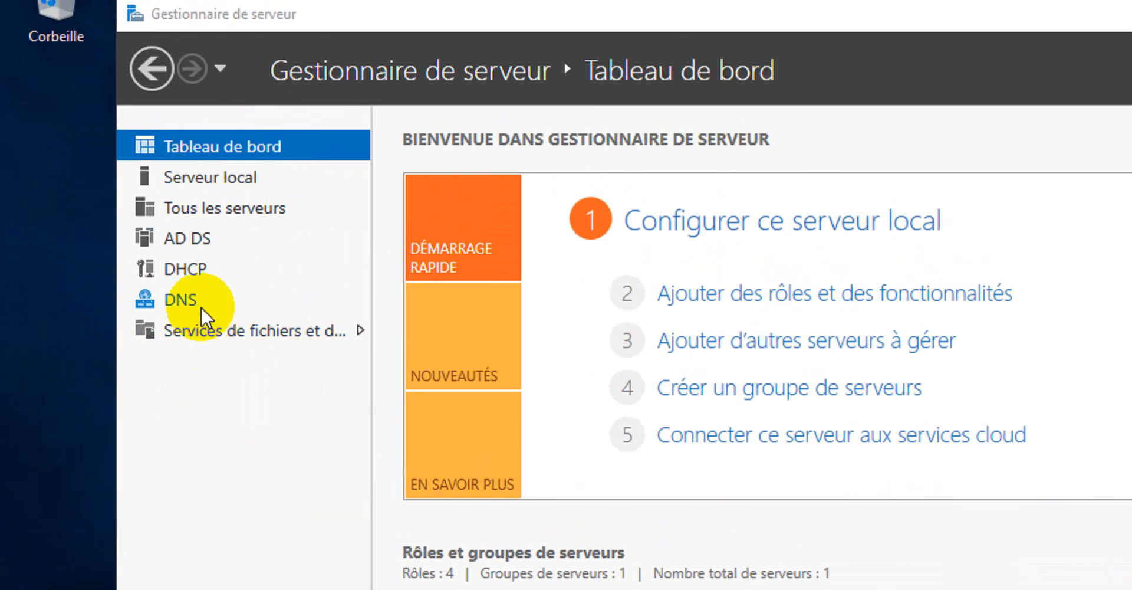
click(185, 272)
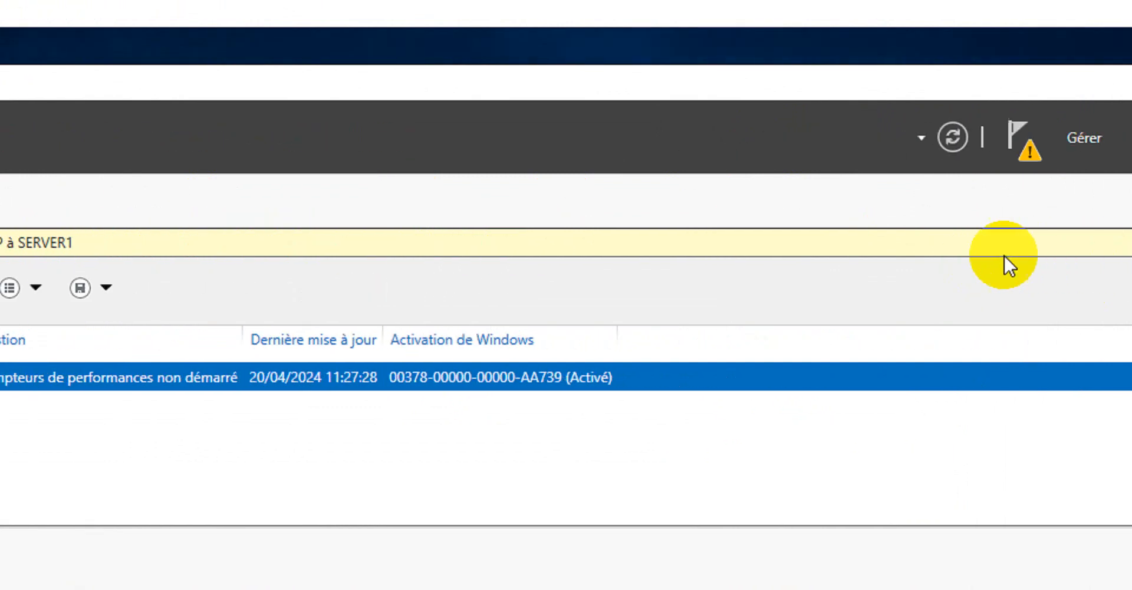
click(902, 244)
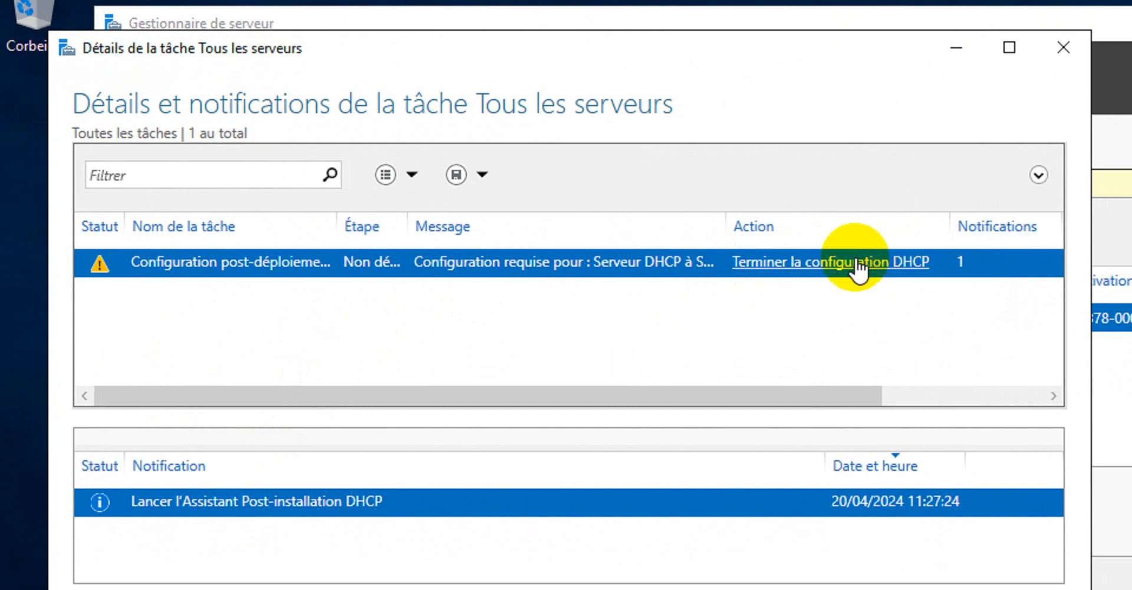
click(832, 270)
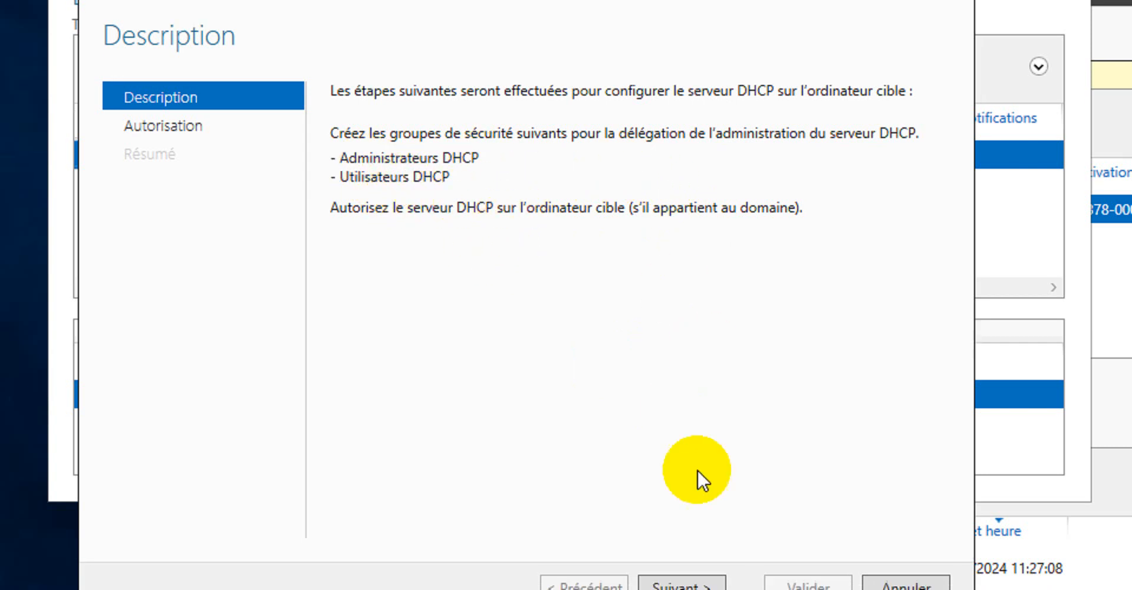
Authorize the DHCP server in AD DS with the LEARNINGTECH\Administrateur credentials and commit the post-installation configuration.
click(685, 465)
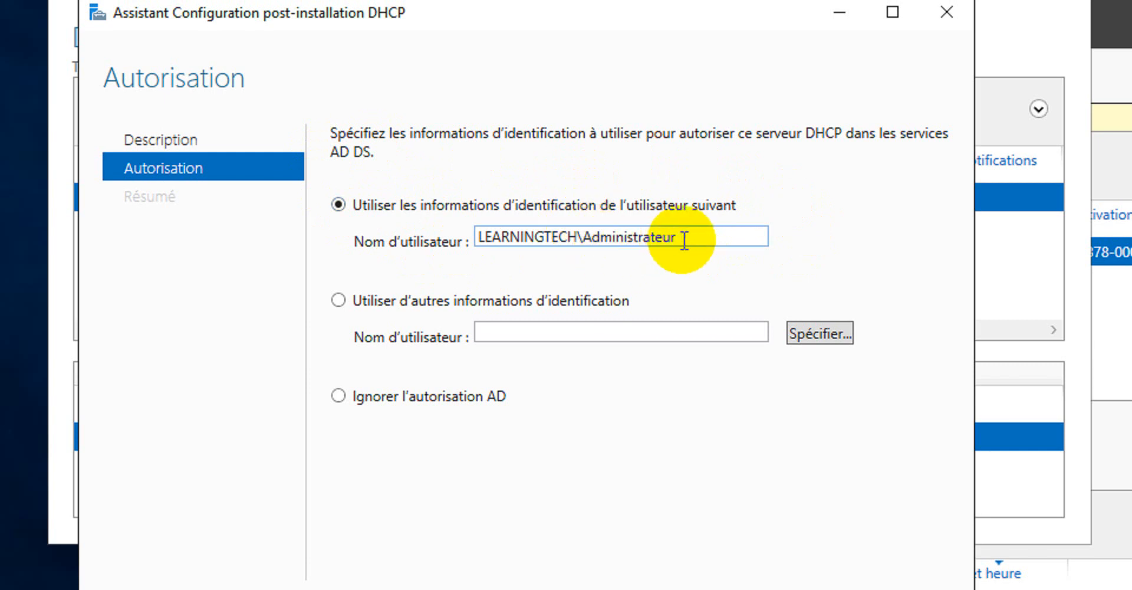
double_click(639, 239)
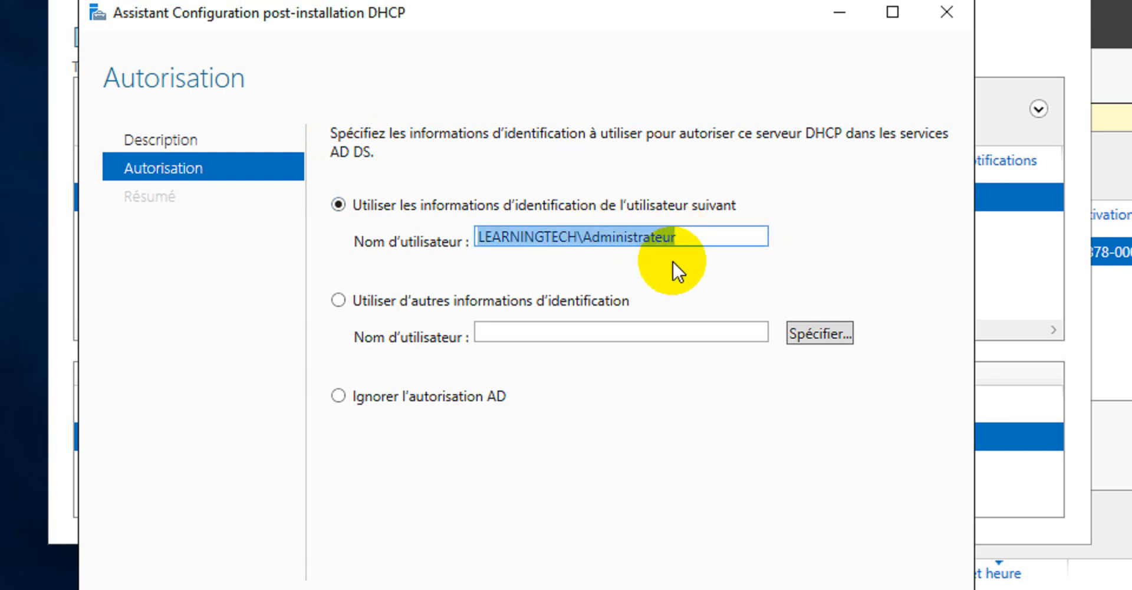
click(691, 242)
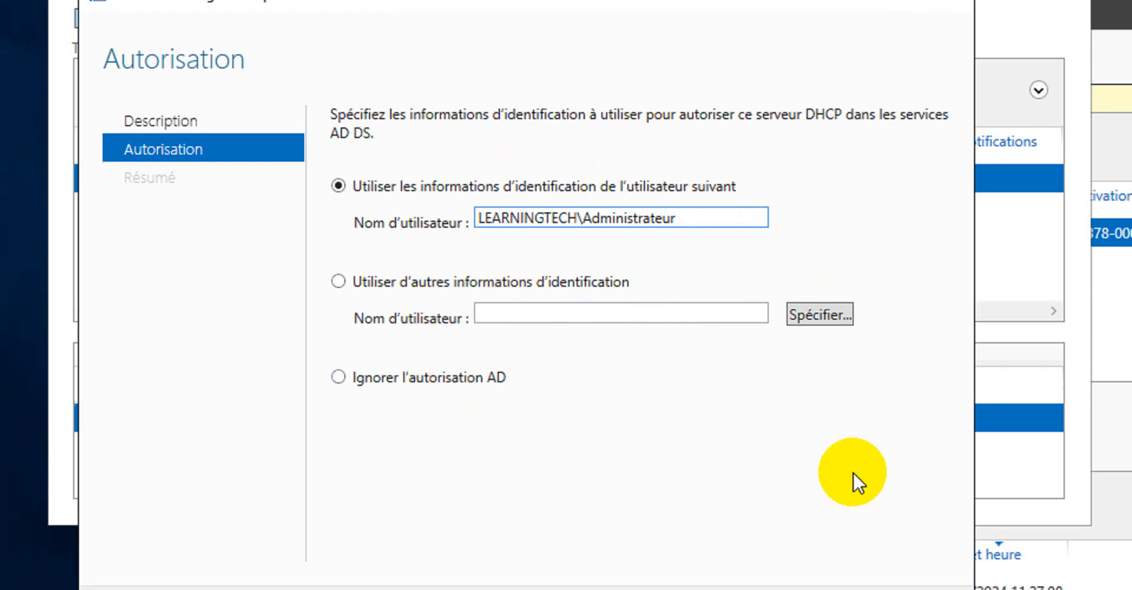
click(808, 489)
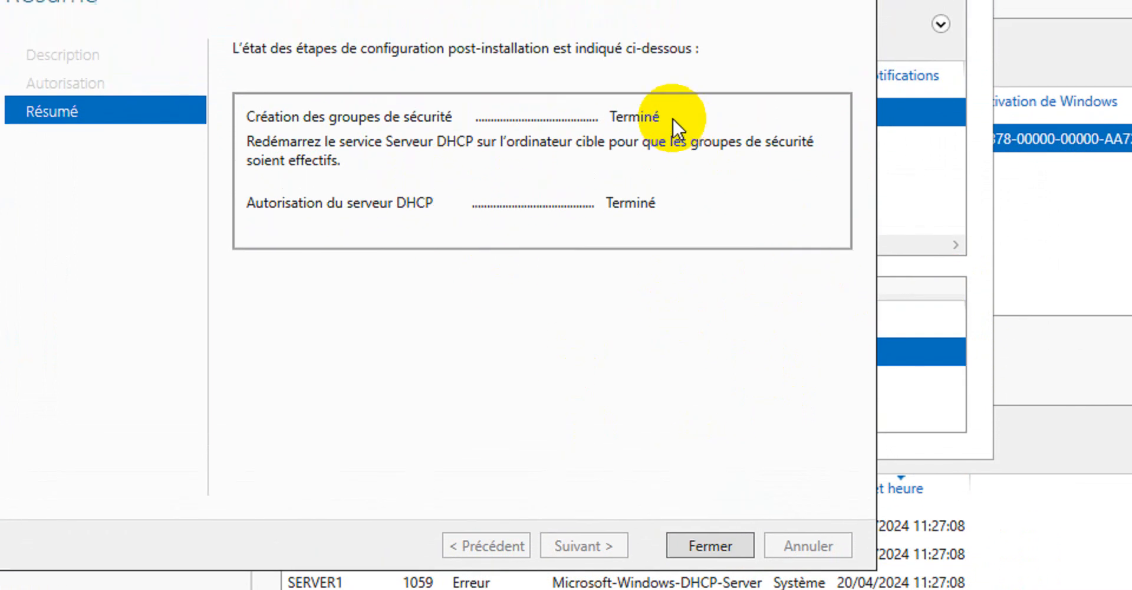
Close the DHCP post-installation wizard and the task details window, and review the Server Manager notifications.
click(710, 544)
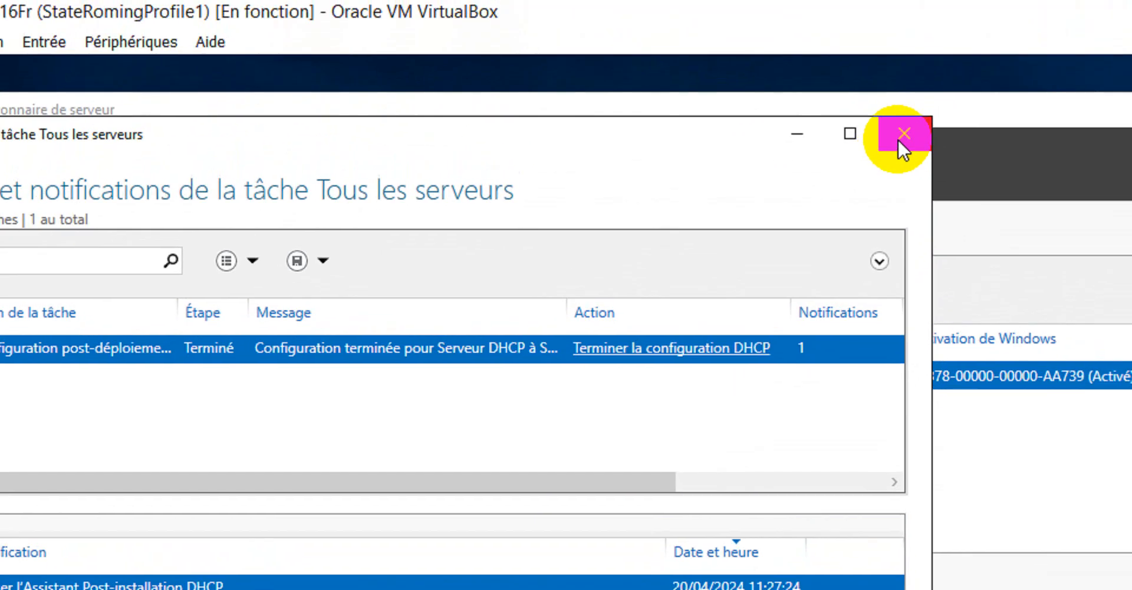
click(941, 48)
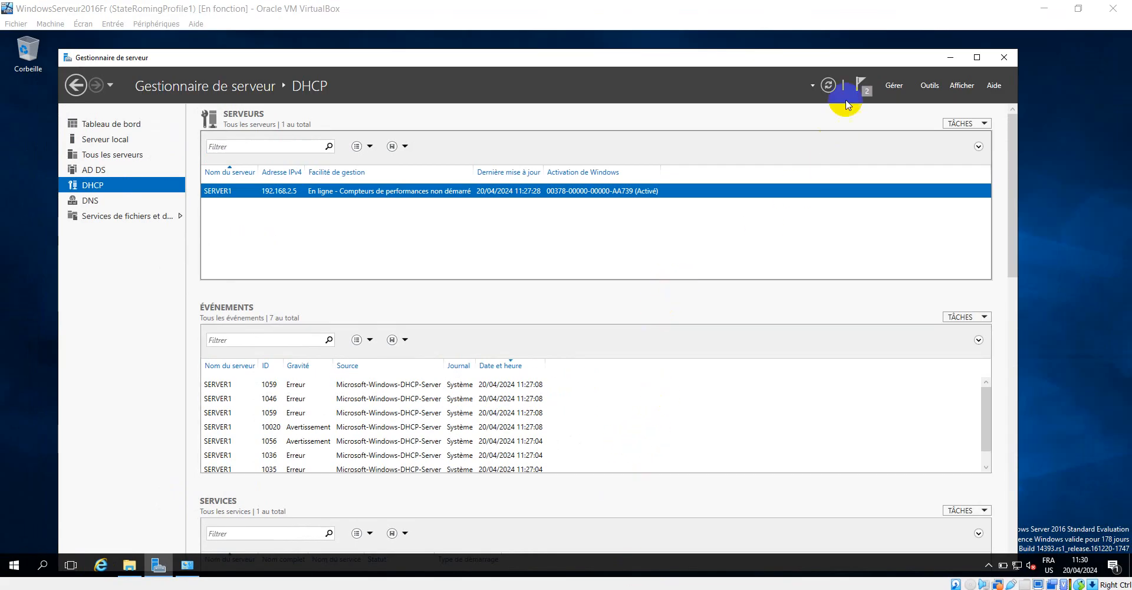
click(866, 89)
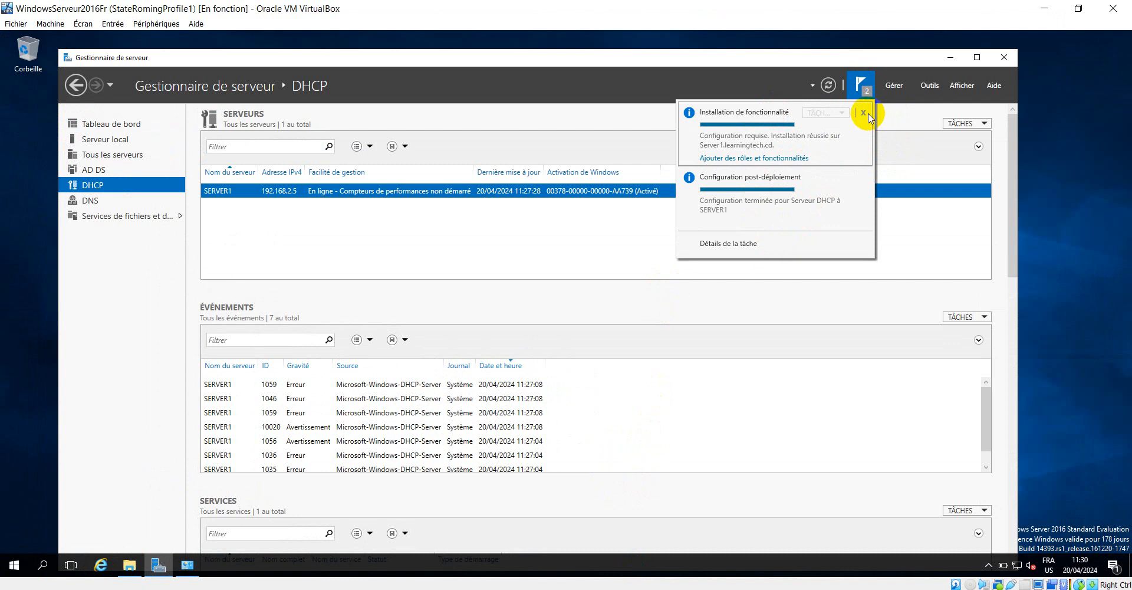
click(904, 152)
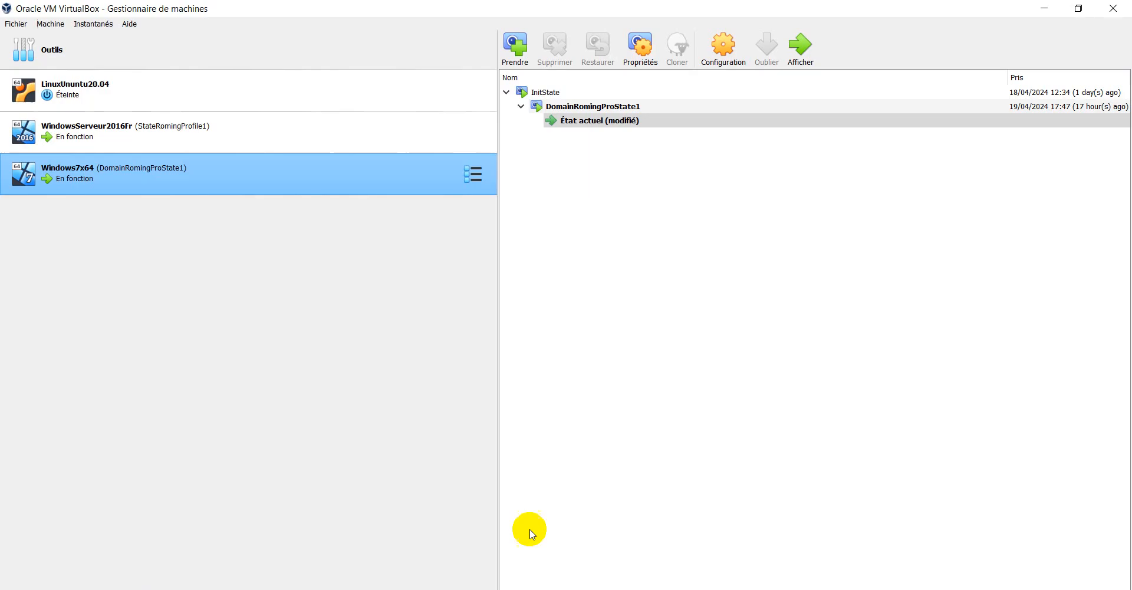
Switch to the VirtualBox manager and set WindowsServeur2016Fr's Adapter 1 to Réseau privé hôte, checking its advanced options before accepting.
click(109, 130)
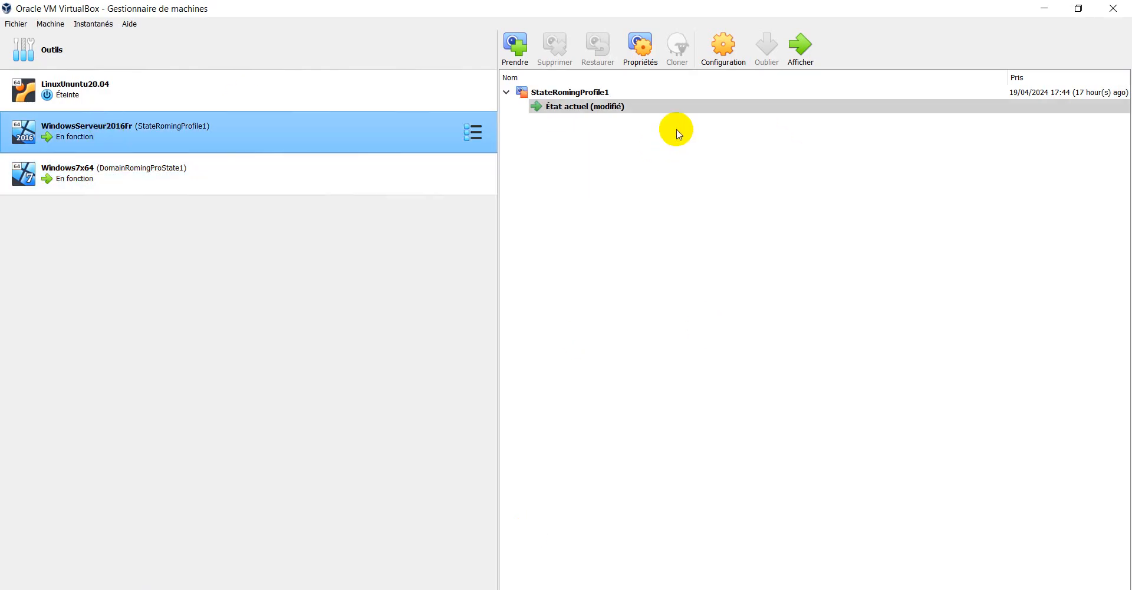
click(722, 48)
click(377, 278)
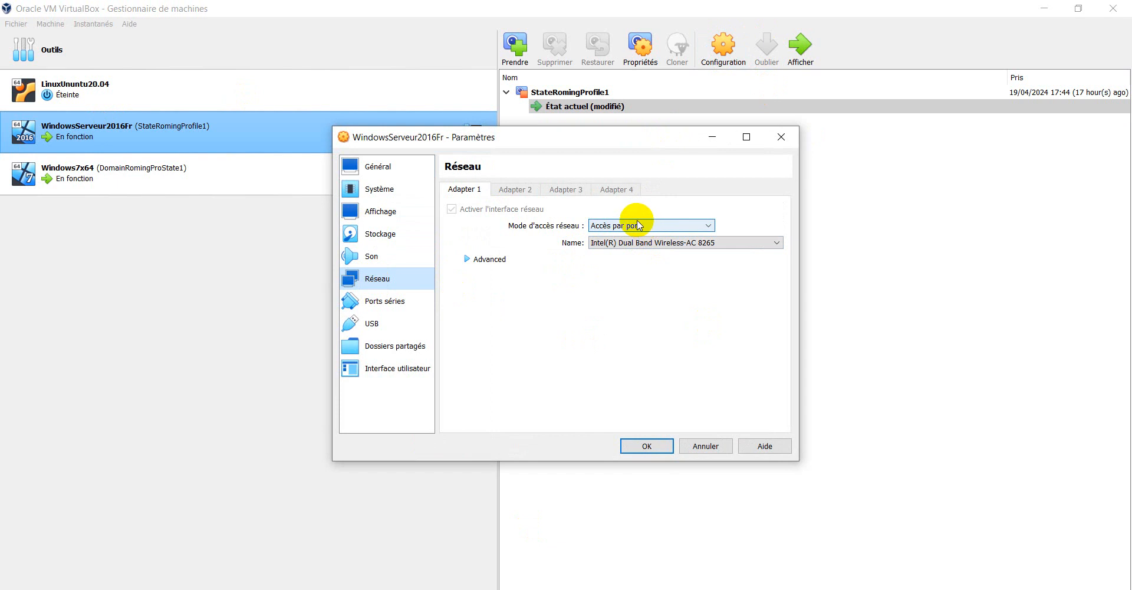
click(636, 229)
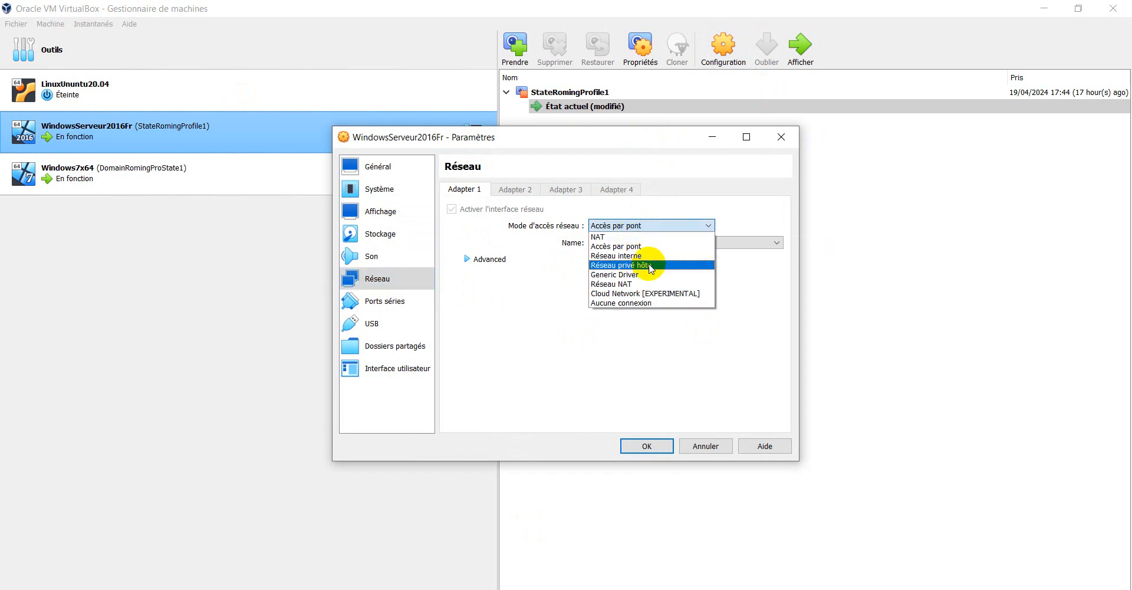
click(645, 264)
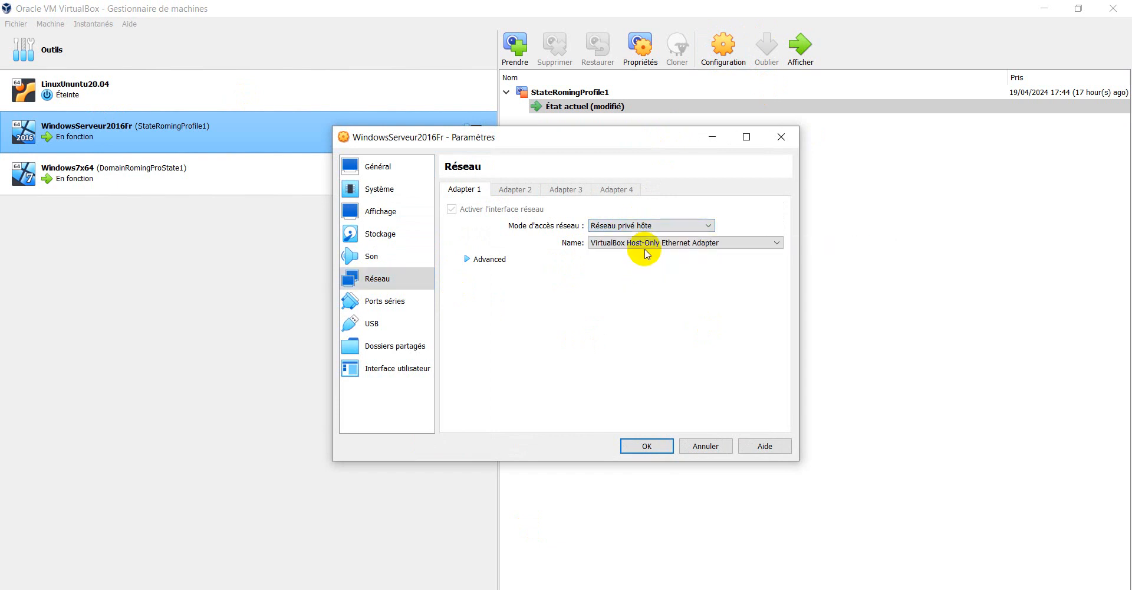
click(466, 259)
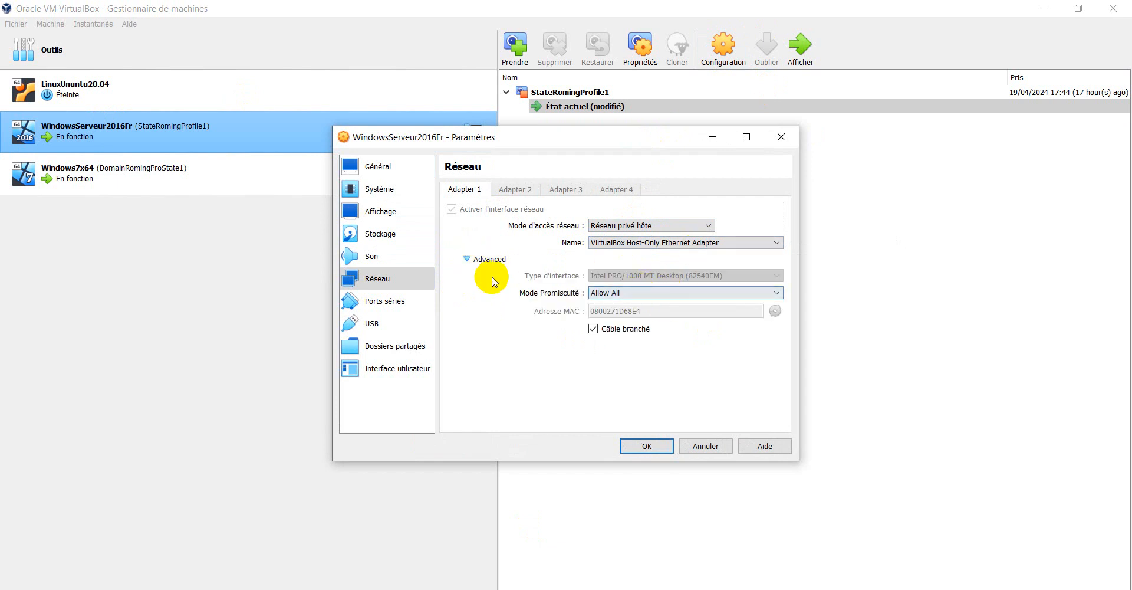
click(659, 446)
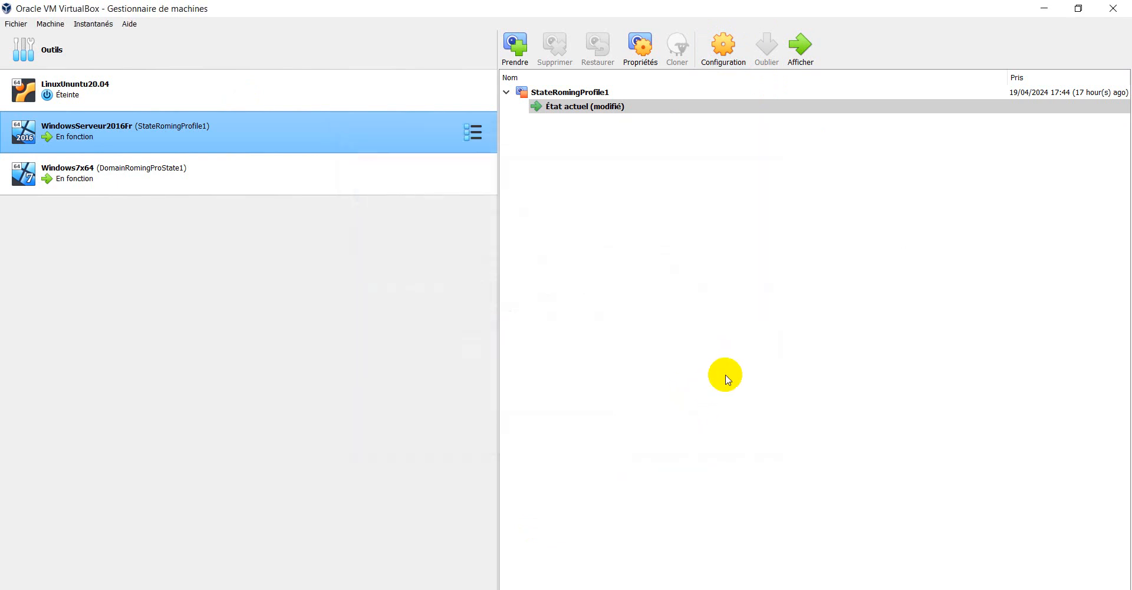
Set the Windows7x64 machine's Adapter 1 network mode to Réseau privé hôte and accept the settings.
click(174, 173)
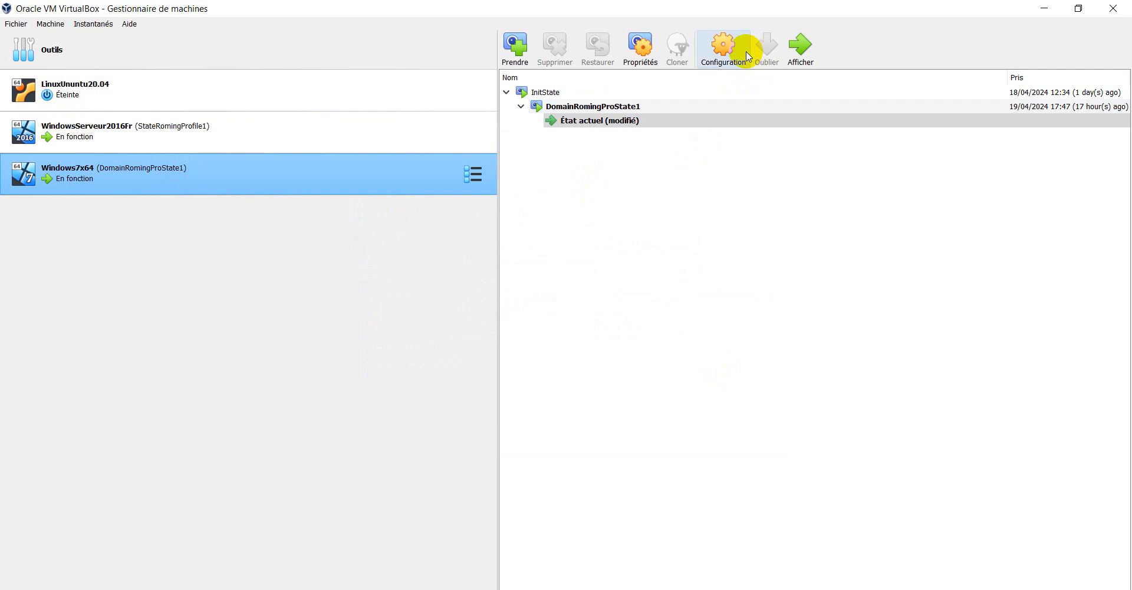
click(720, 47)
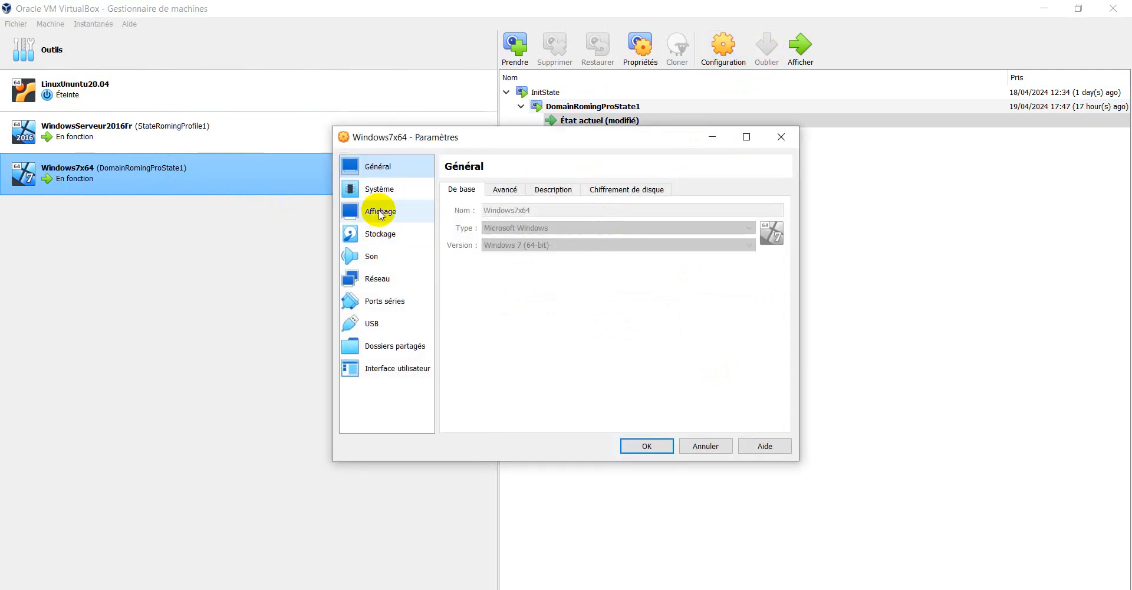
click(370, 278)
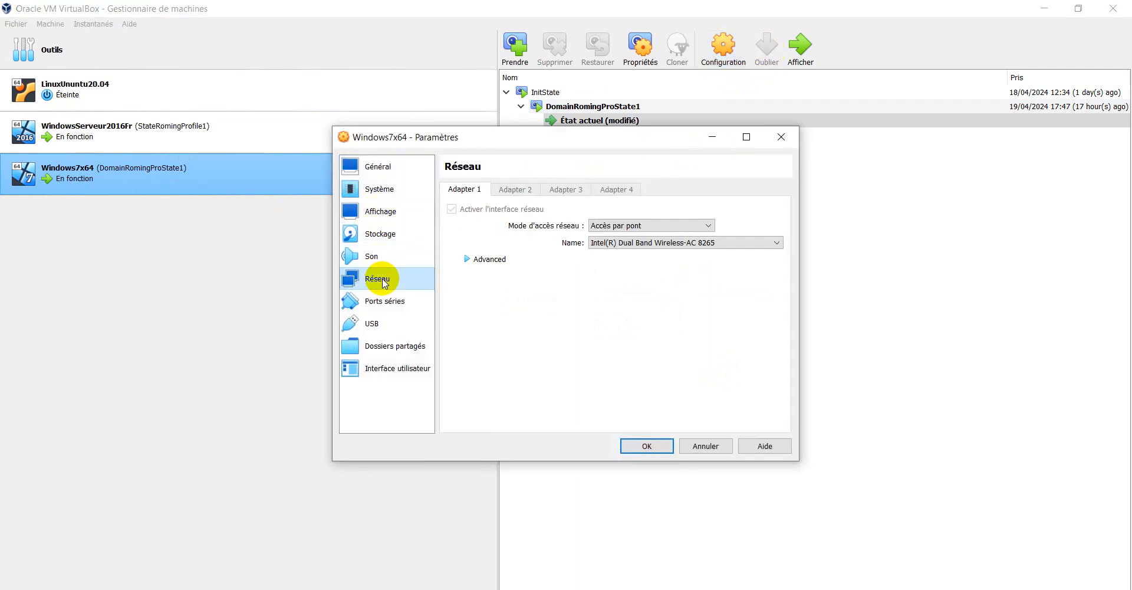
click(642, 227)
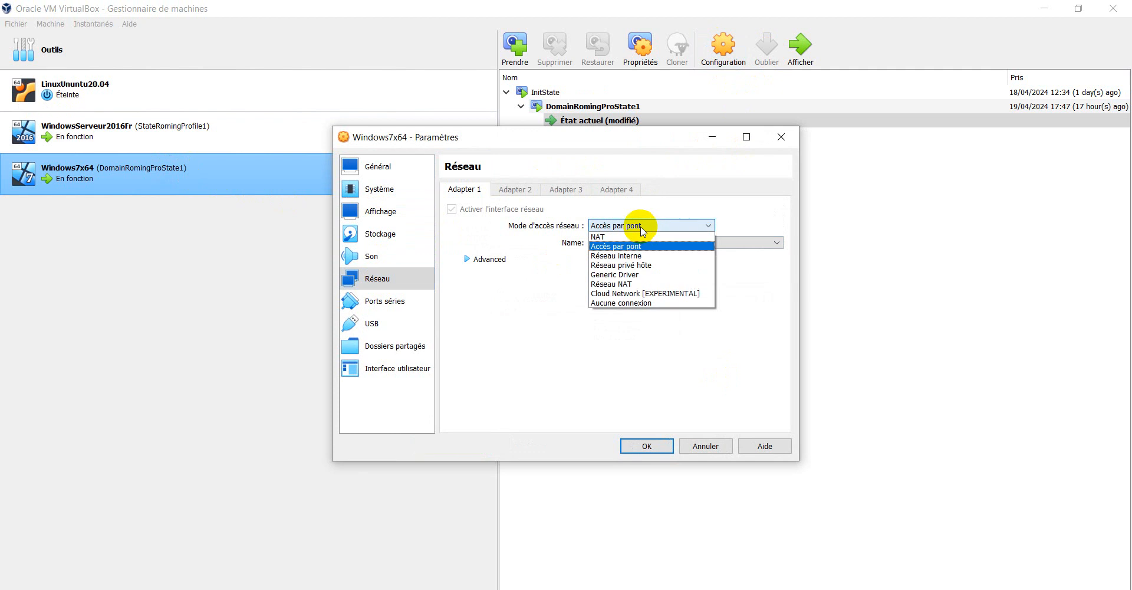
click(643, 266)
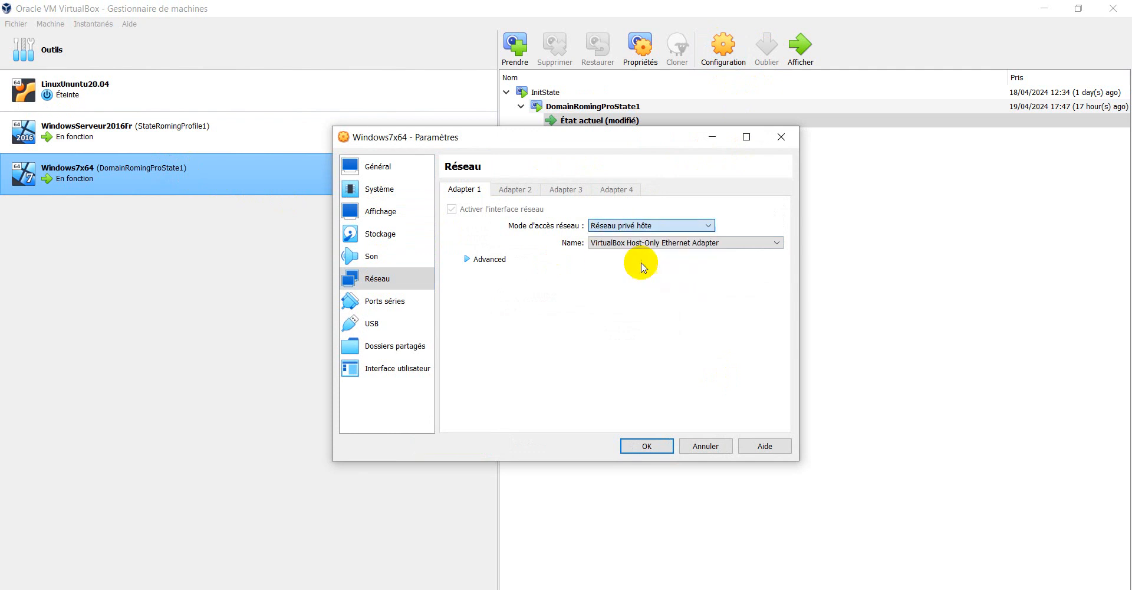
click(648, 446)
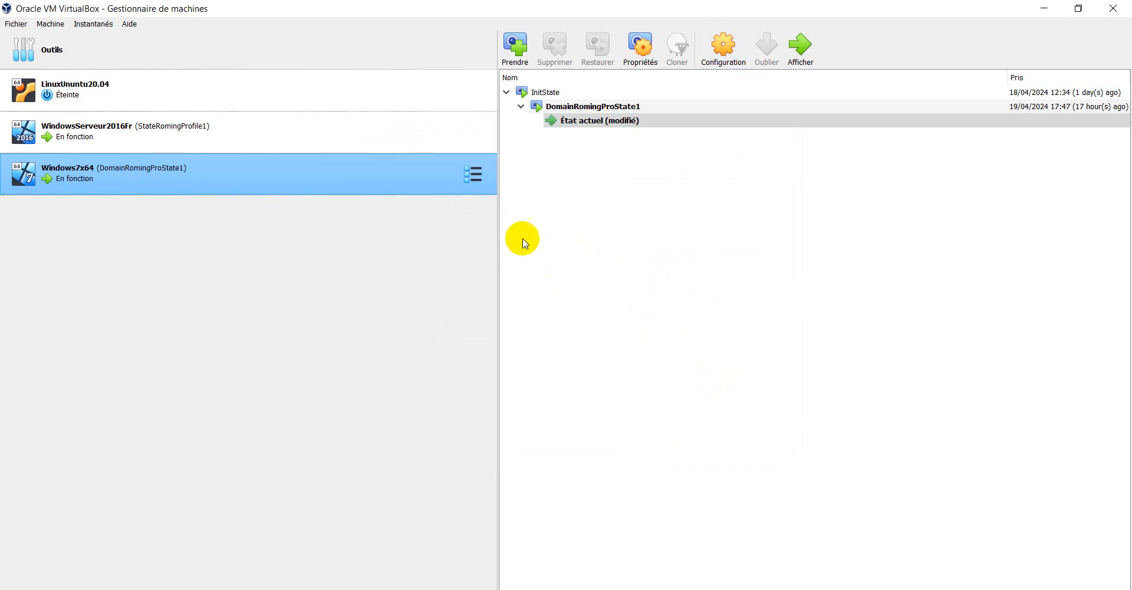
click(16, 25)
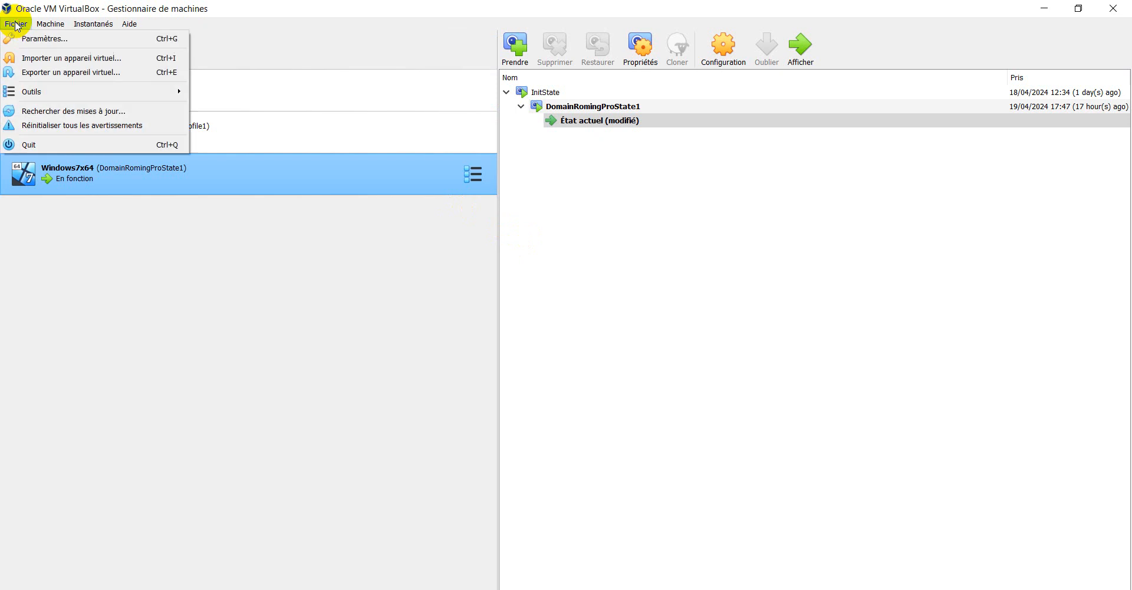
click(48, 45)
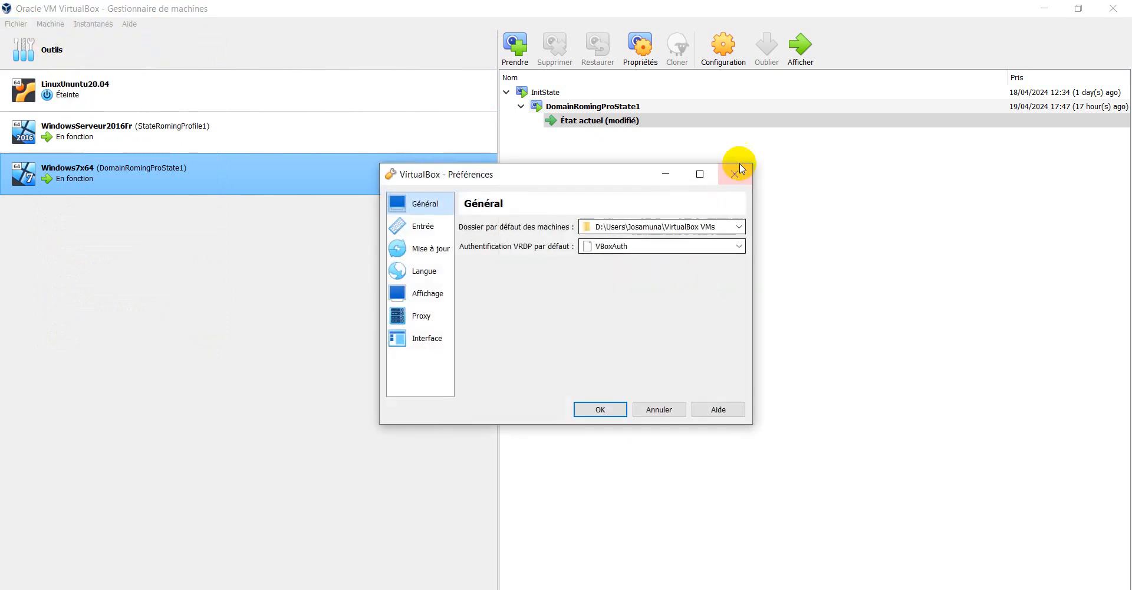
click(736, 173)
Open the Network Manager and return the tools view to the Bienvenue page.
click(16, 23)
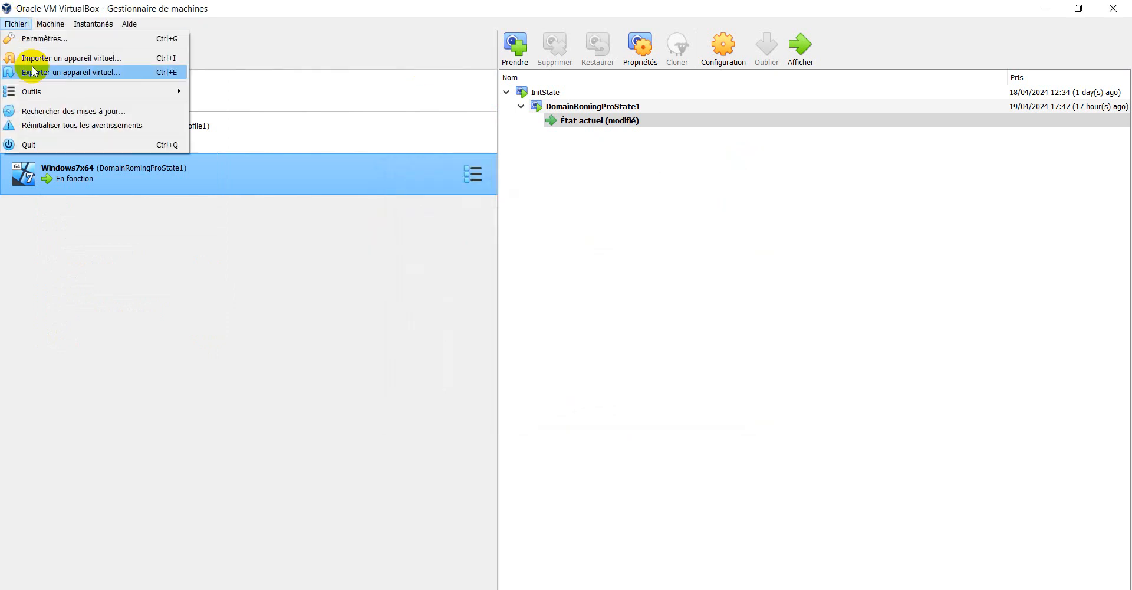
mouse_move(46, 91)
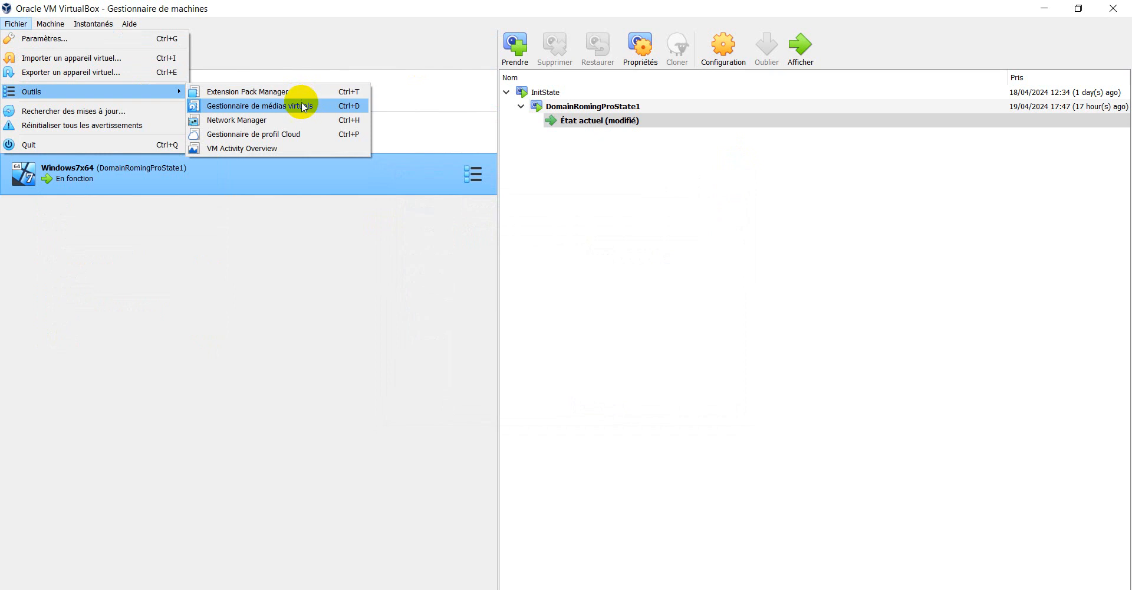
key(Escape)
key(Escape)
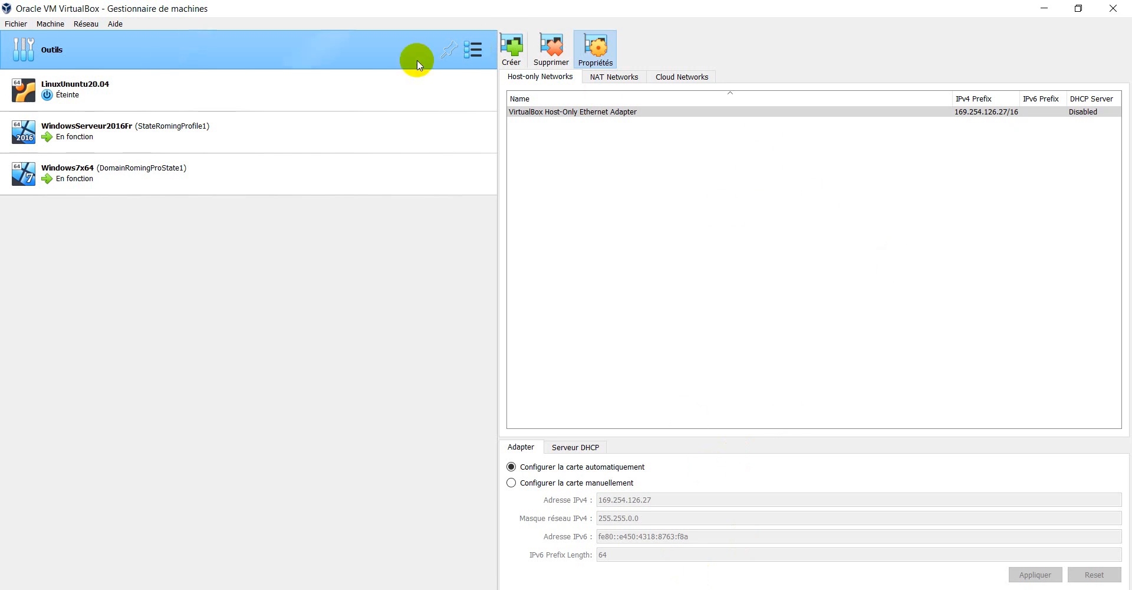
click(473, 49)
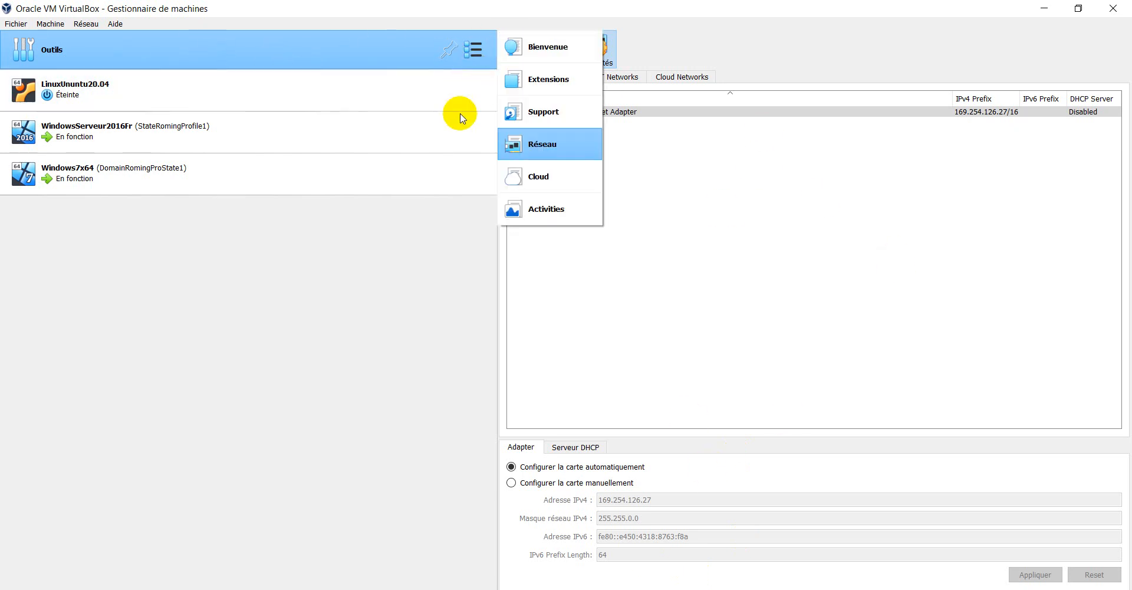
click(537, 44)
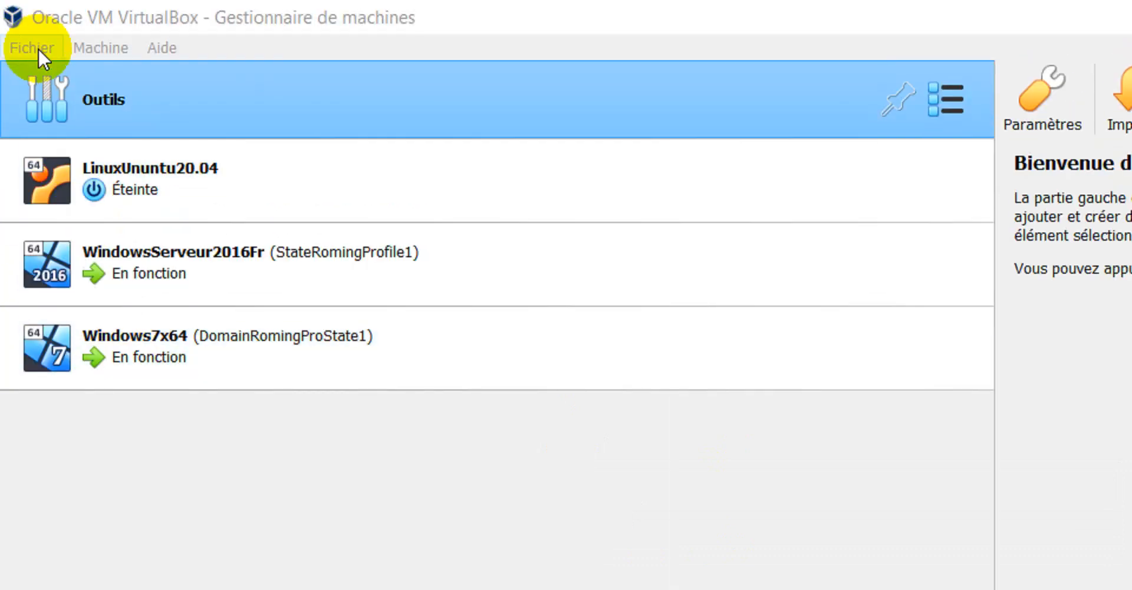
Open the Network Manager and examine the host-only adapter's address configuration and built-in DHCP server settings.
click(38, 47)
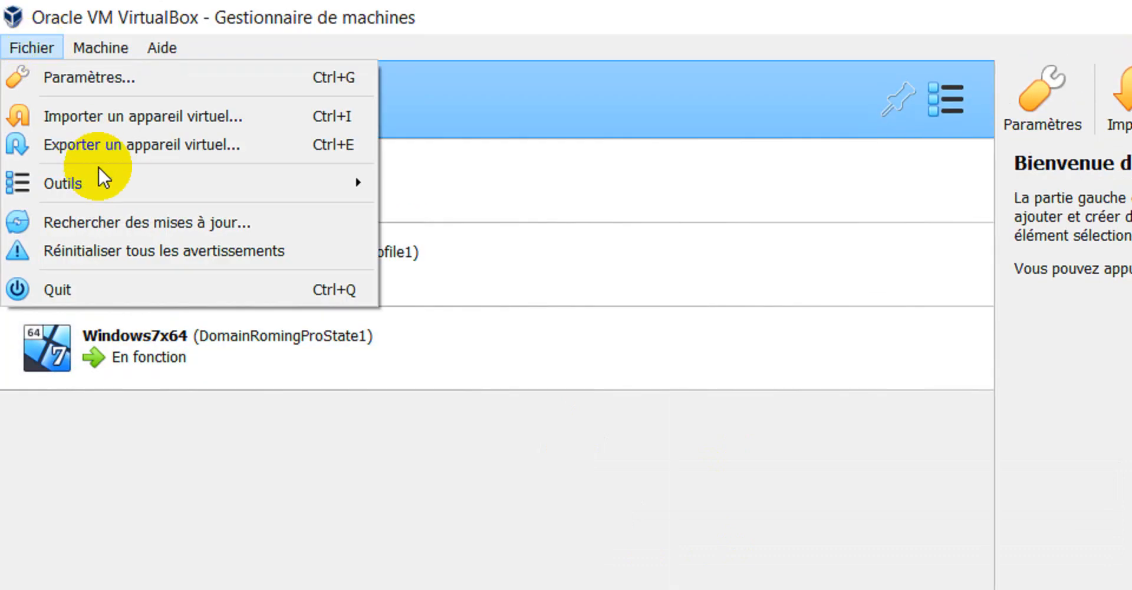
mouse_move(103, 180)
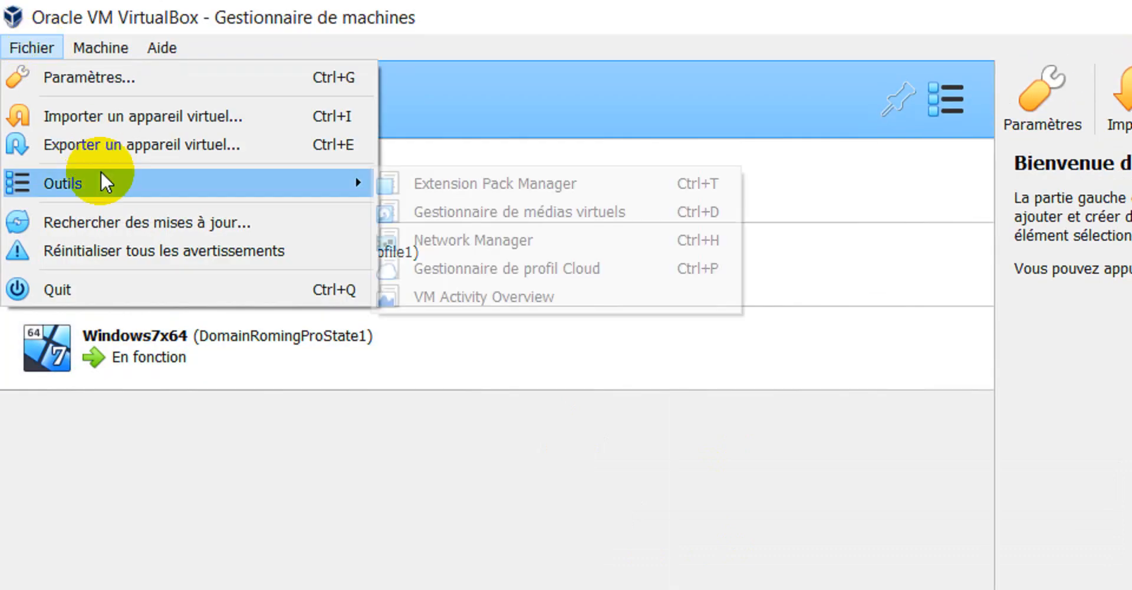
click(538, 240)
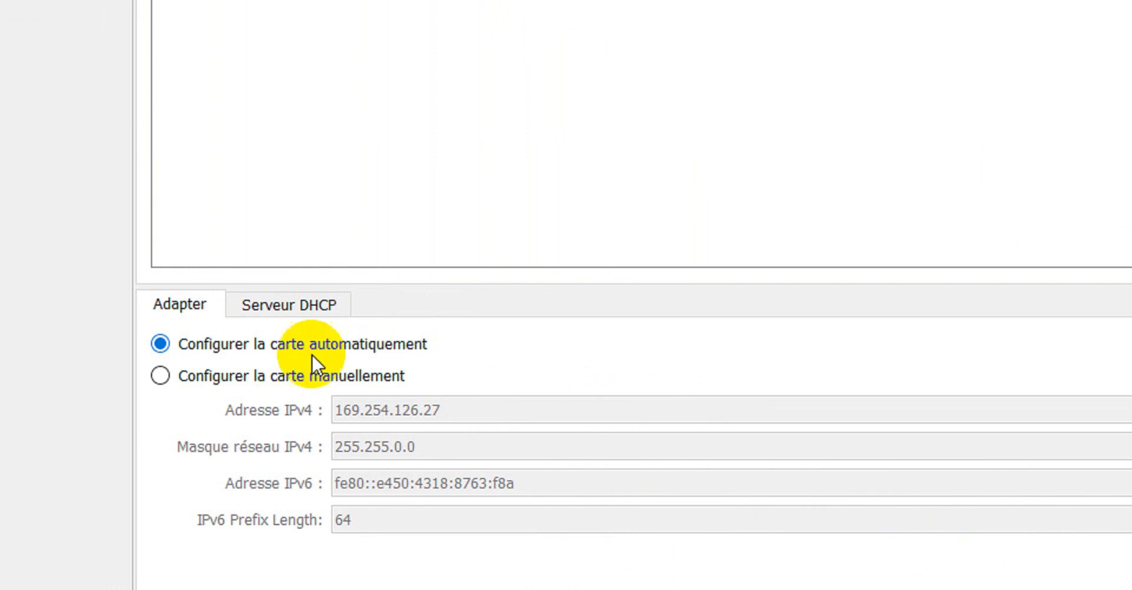
click(309, 305)
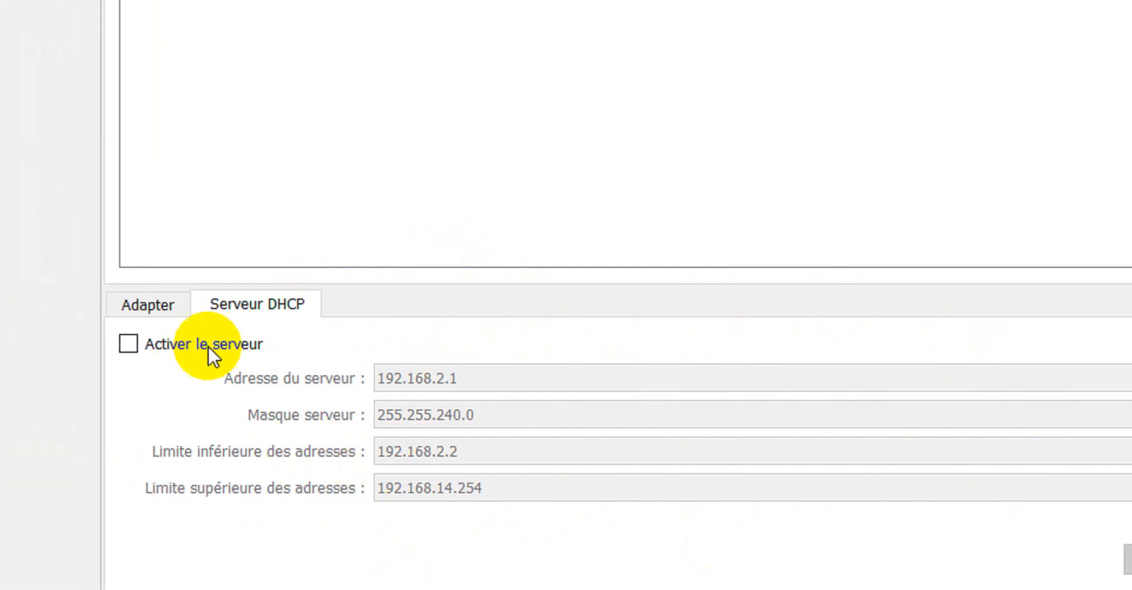
click(155, 304)
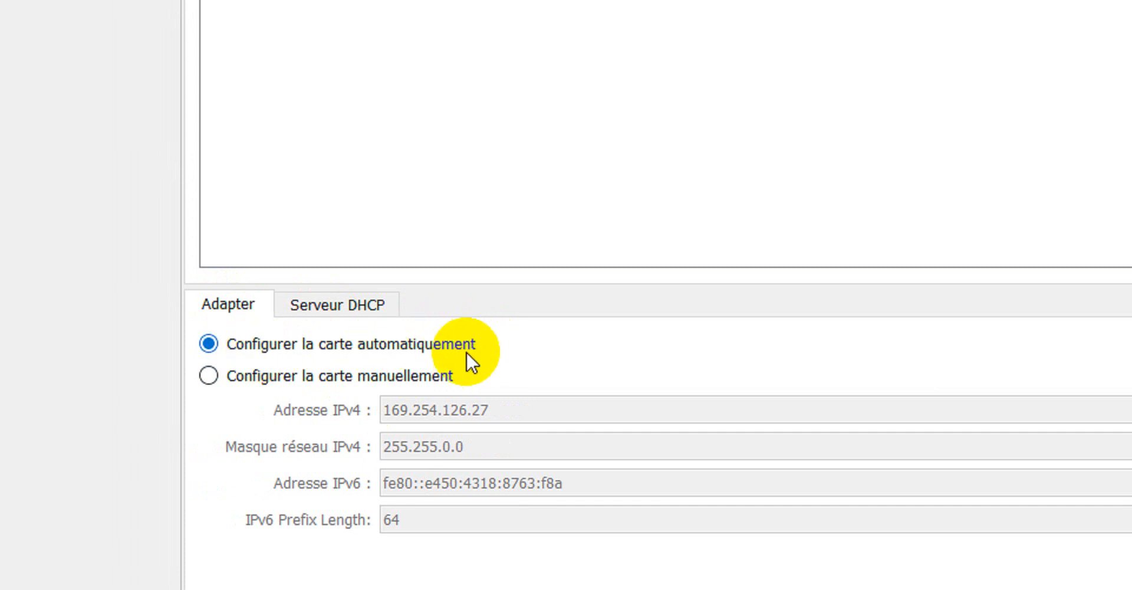
click(361, 304)
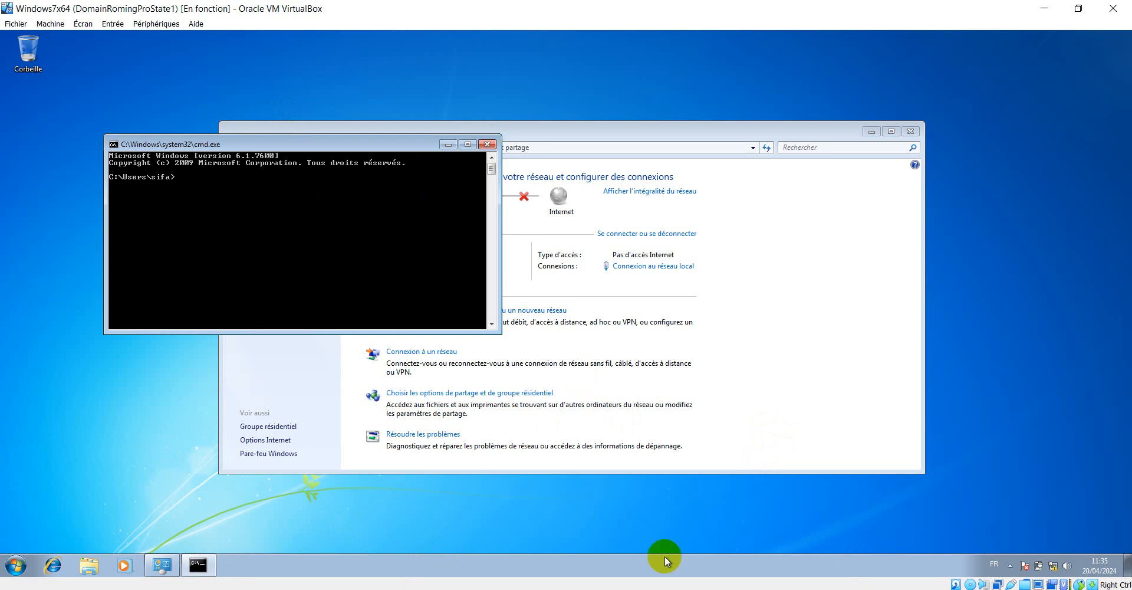
Set the command prompt font in the Windows7x64 machine to Consolas at size 28.
right_click(300, 149)
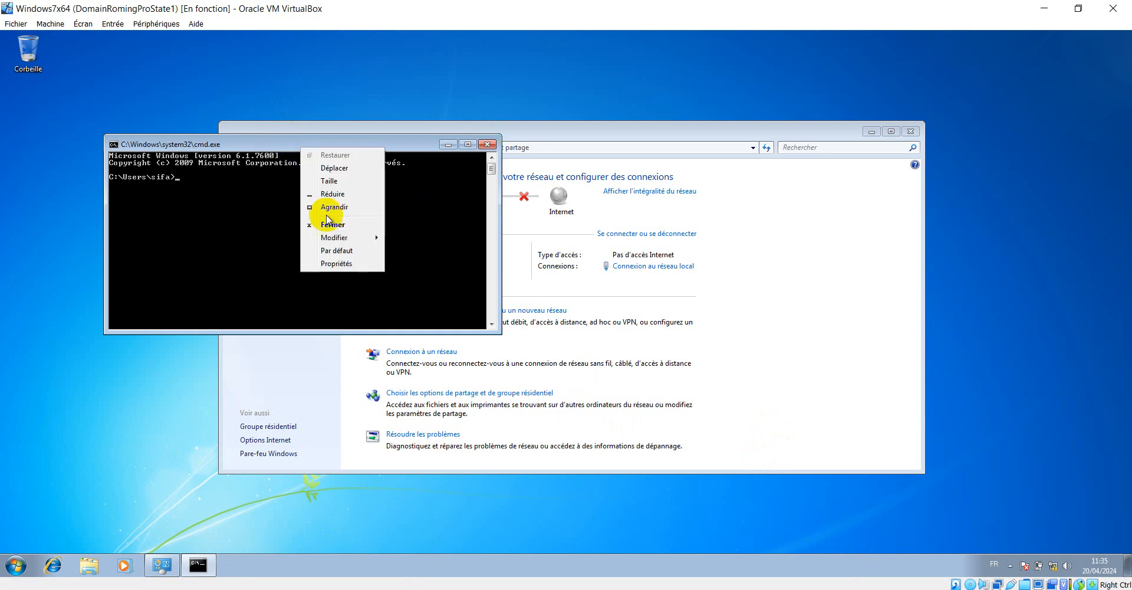
click(342, 264)
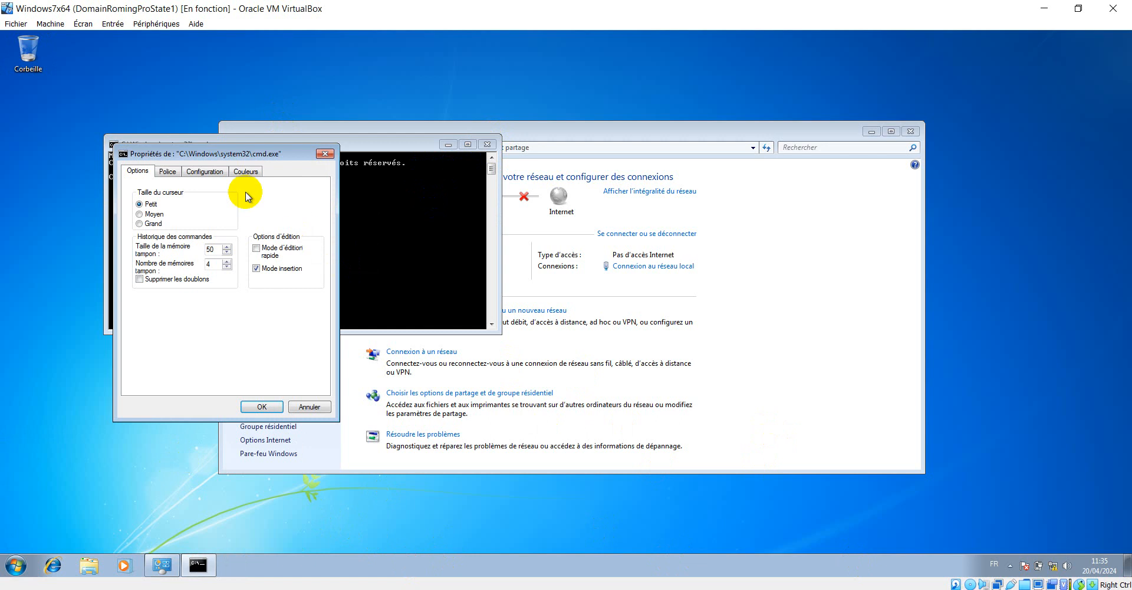
click(169, 172)
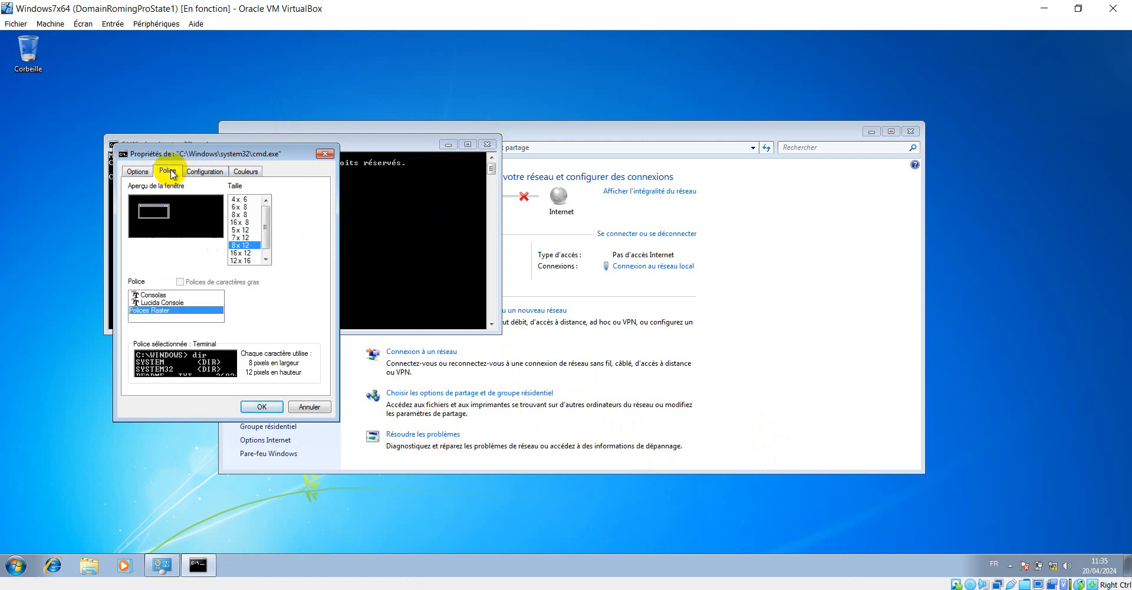
click(266, 258)
click(154, 294)
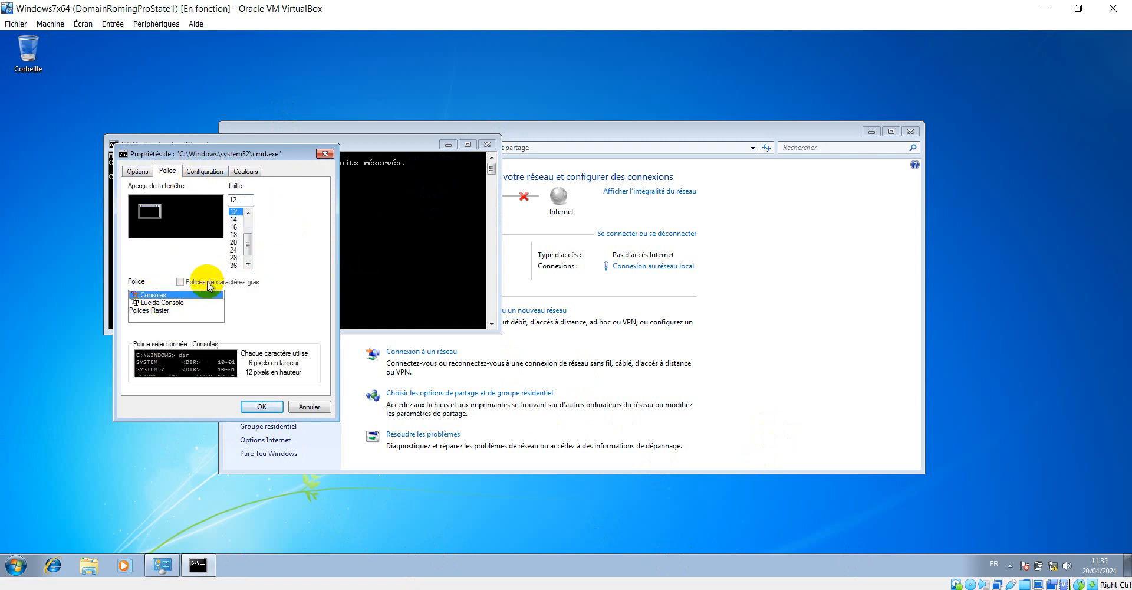
click(234, 258)
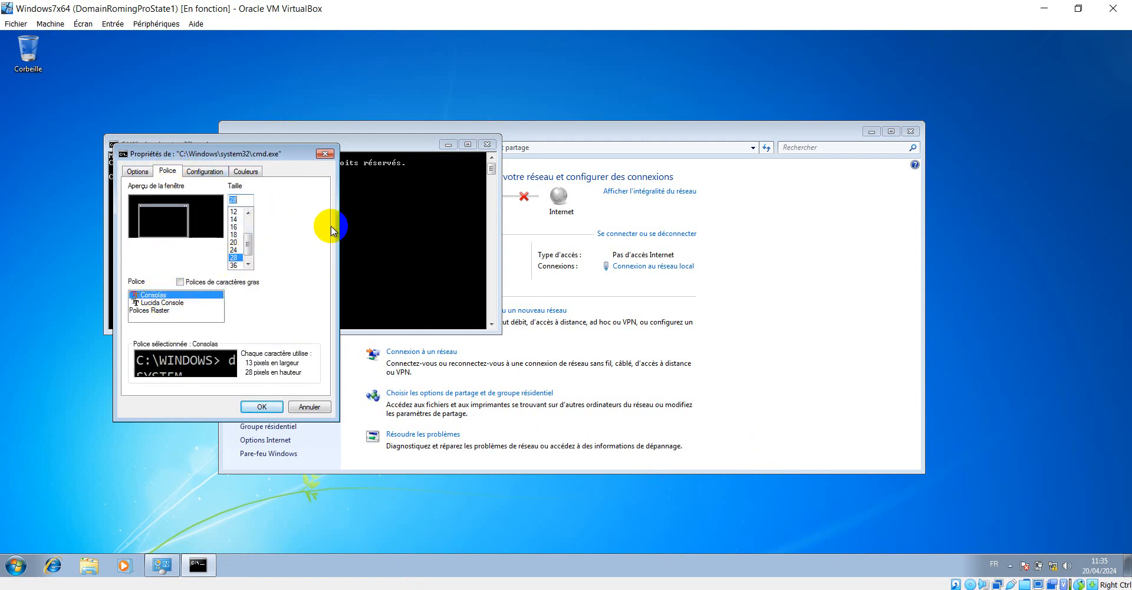
click(262, 406)
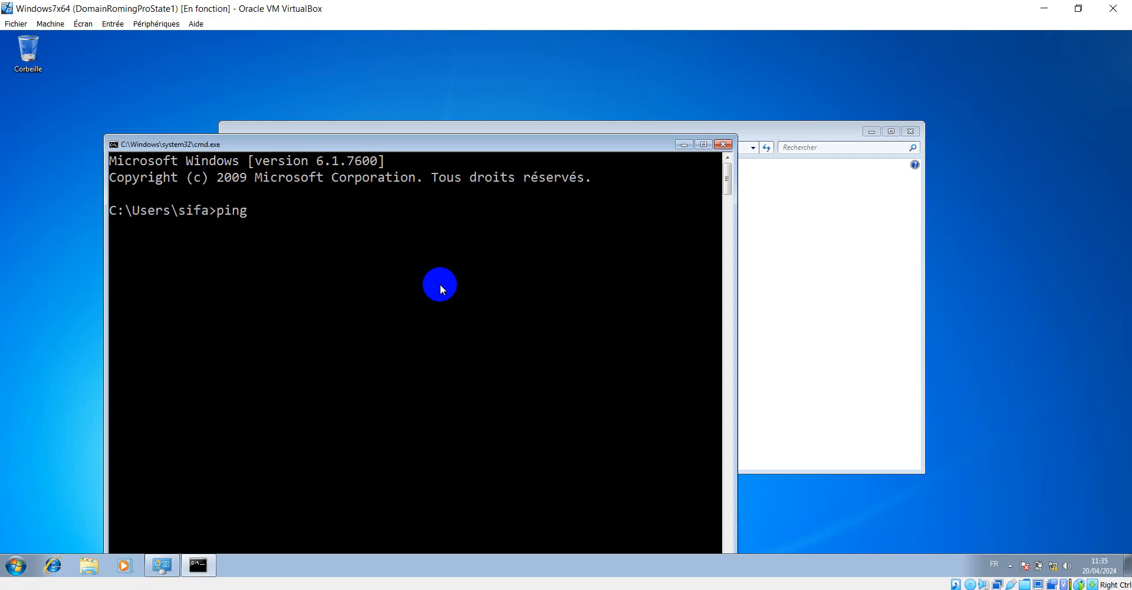
Ping the server at 192.168.2.5 from the Windows7x64 machine's command prompt.
text(ping &192.168.2.5)
key(Return)
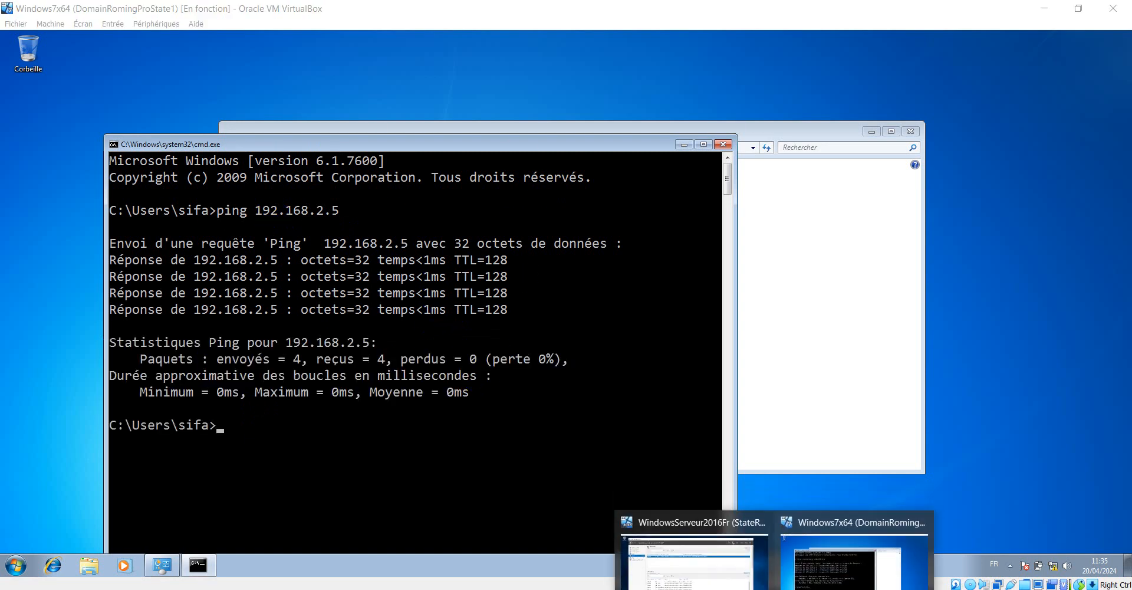
Switch to the WindowsServeur2016Fr machine and open a command prompt there.
click(682, 567)
key(super+r)
text(cmd)
key(Return)
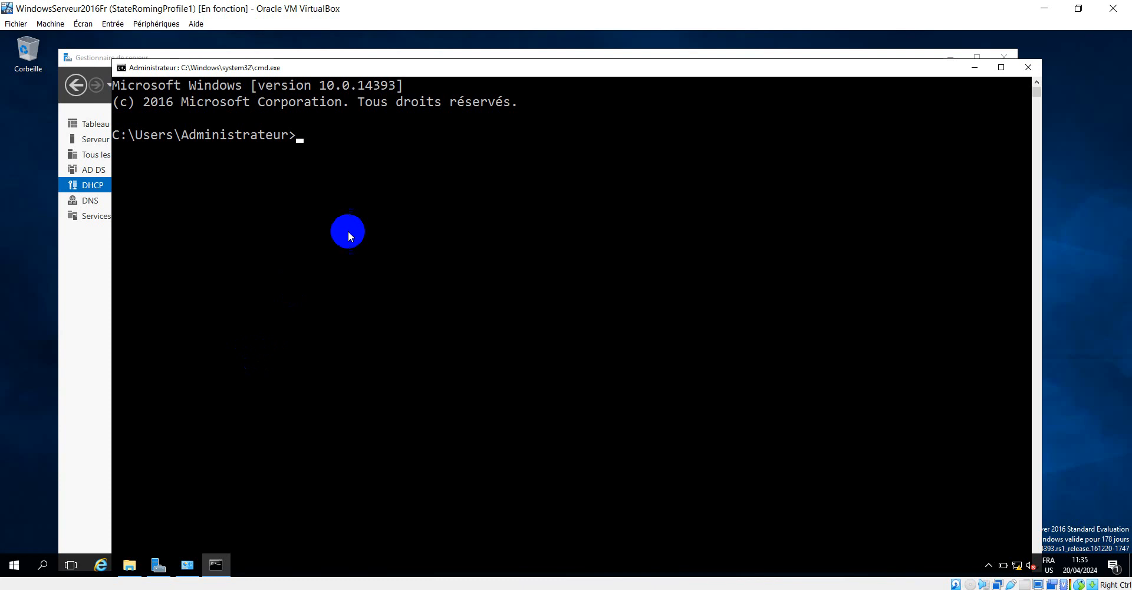
Ping the Windows 7 client at 192.168.2.10 from the server's command prompt.
click(349, 233)
text(ping !(@)
key(BackSpace)
key(BackSpace)
key(BackSpace)
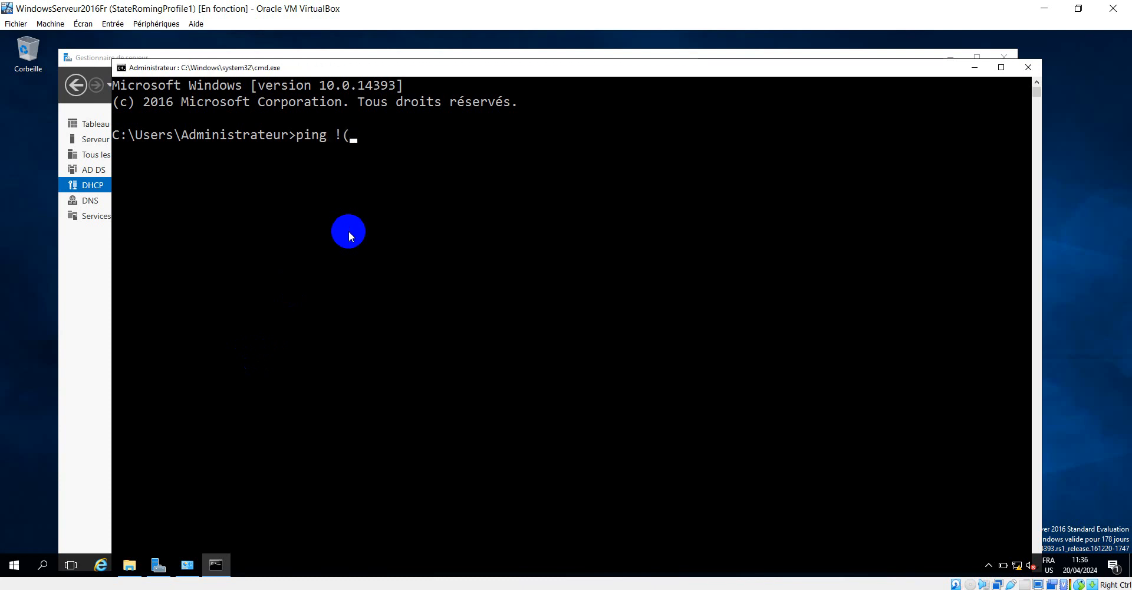
text(192,168)
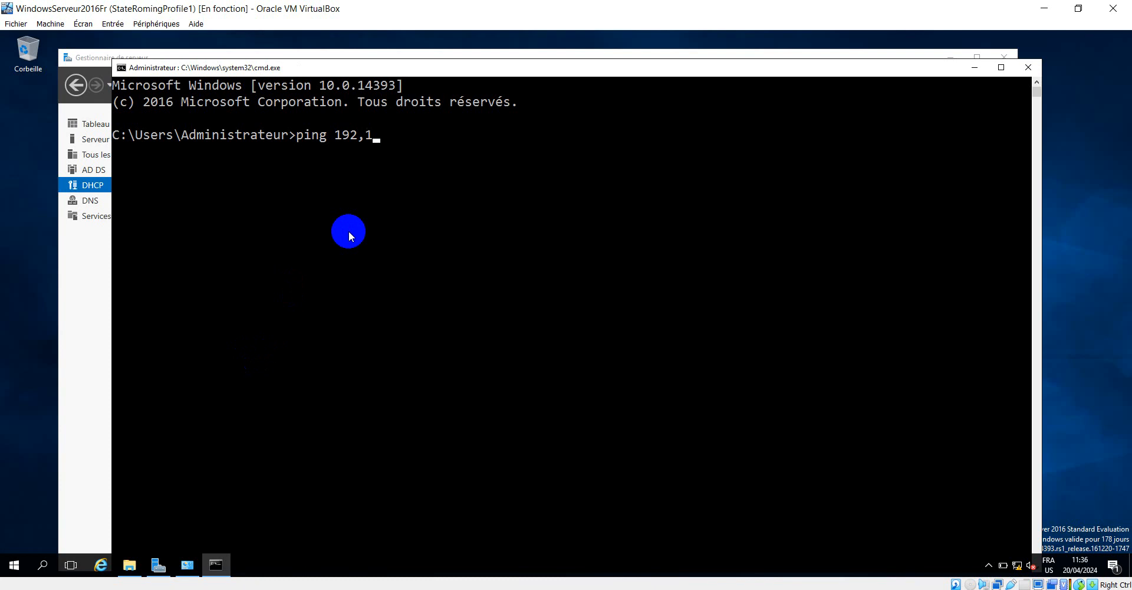
key(BackSpace)
key(BackSpace)
key(BackSpace)
key(BackSpace)
text(.168.2.10)
key(Return)
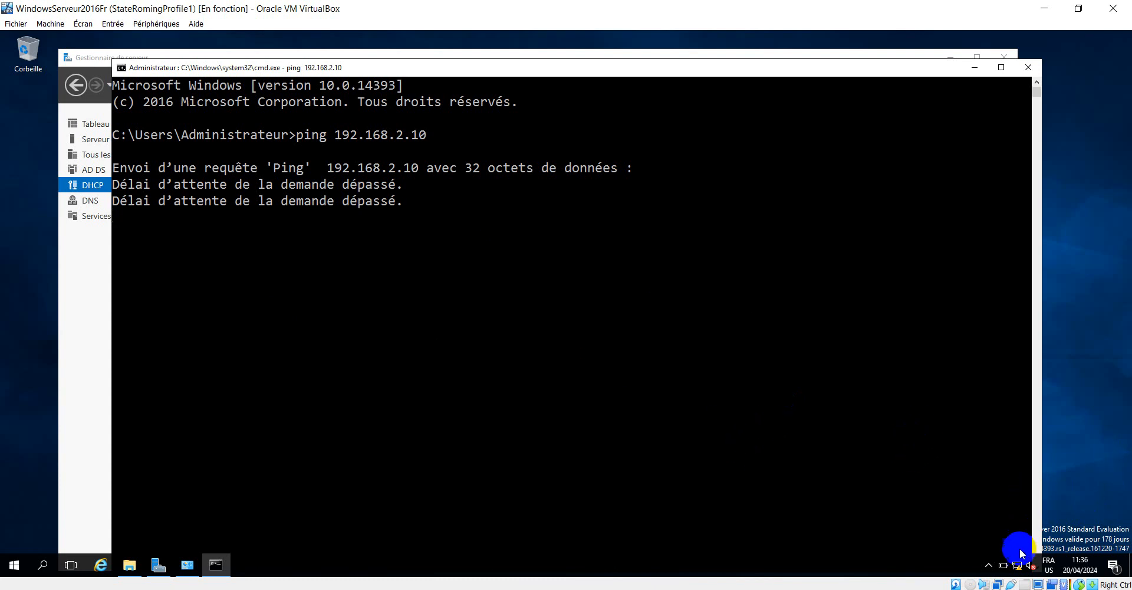
Check the server's Ethernet connection status in the Centre Réseau et partage, then close both windows.
mouse_move(1021, 569)
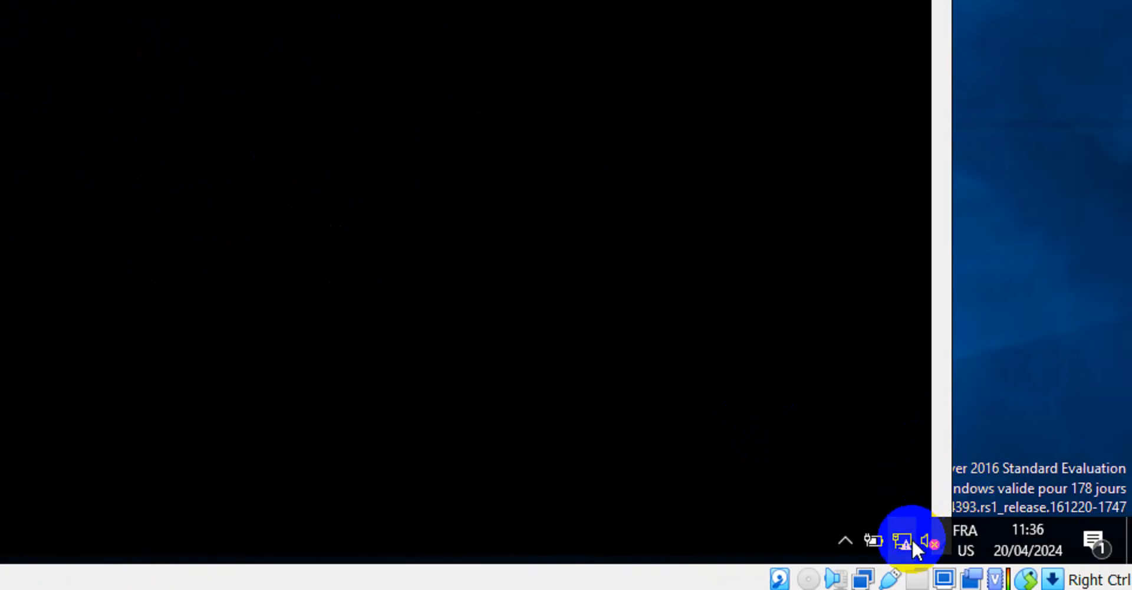
right_click(1017, 565)
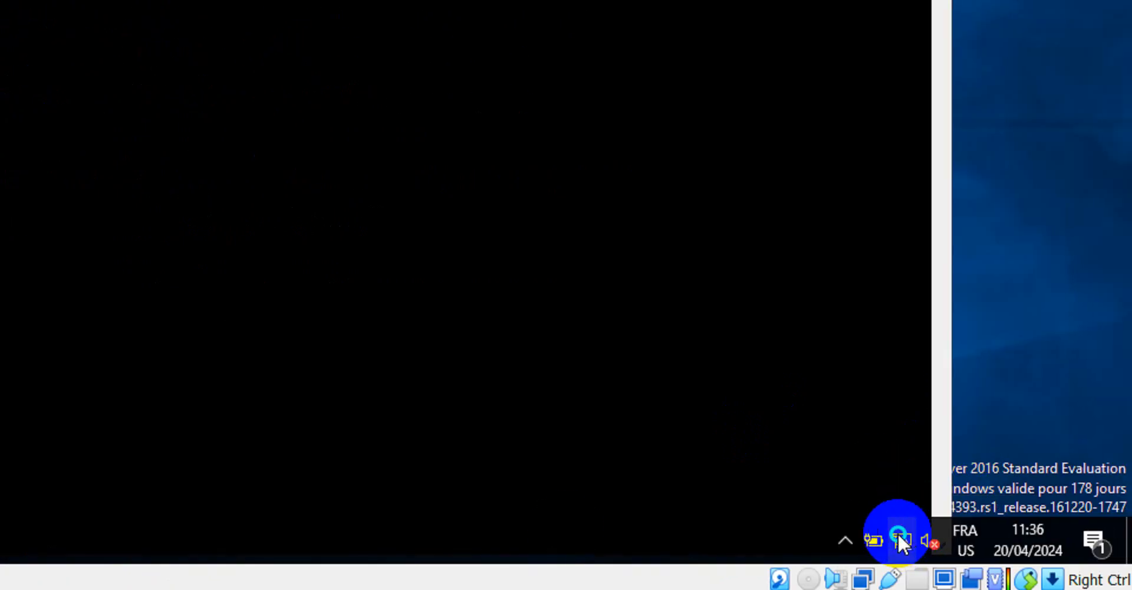
click(917, 512)
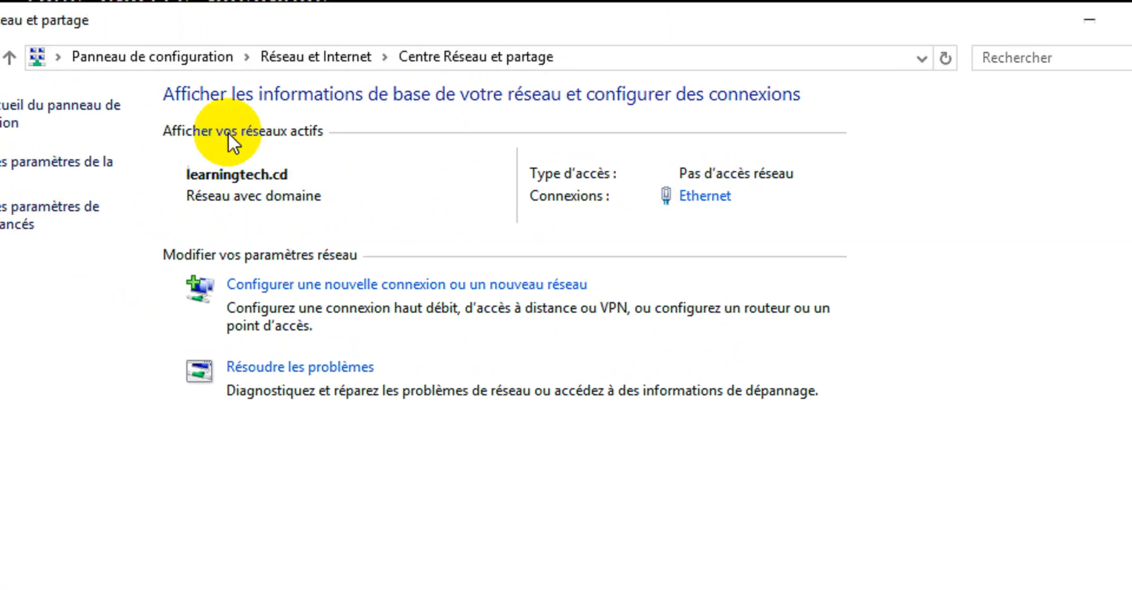
click(712, 204)
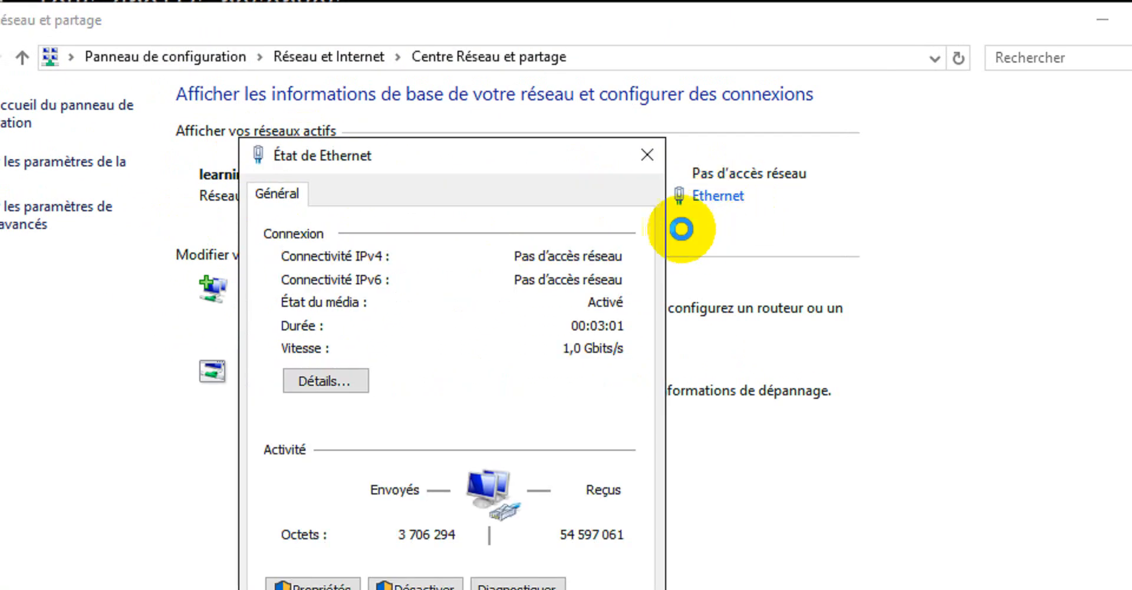
click(644, 154)
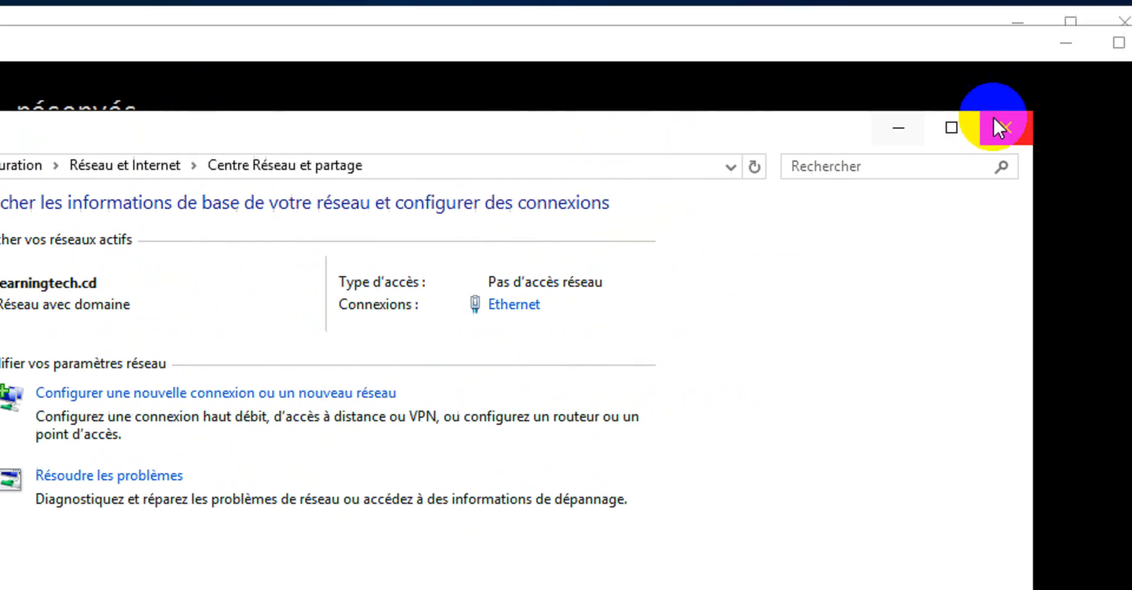
click(927, 149)
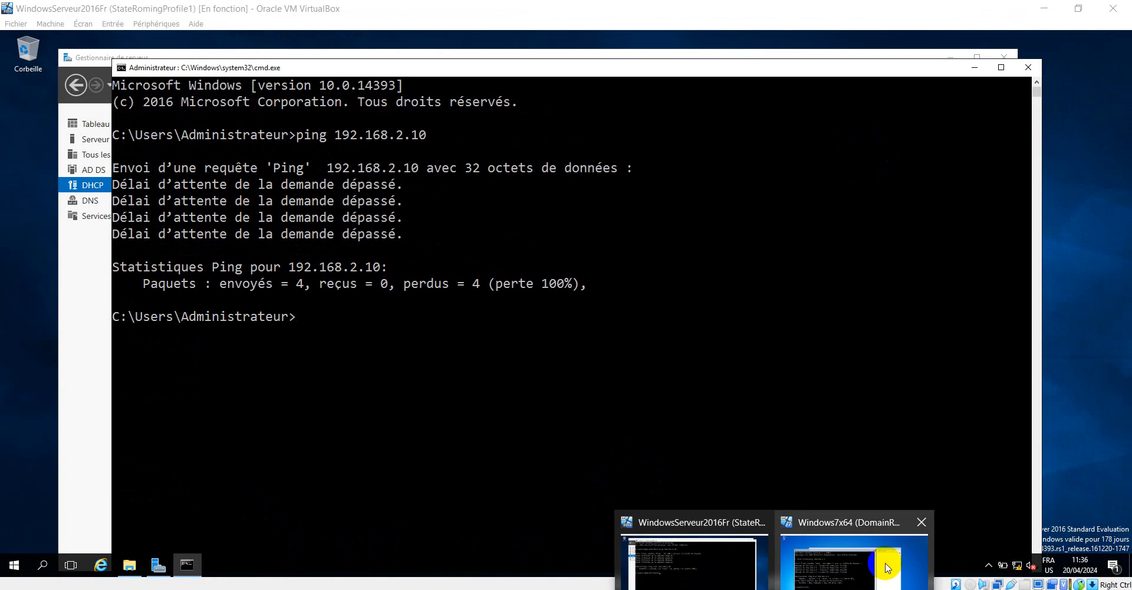
Switch to the Windows7x64 machine and open the Pare-feu Windows page in its Panneau de configuration, under Système et sécurité.
click(879, 557)
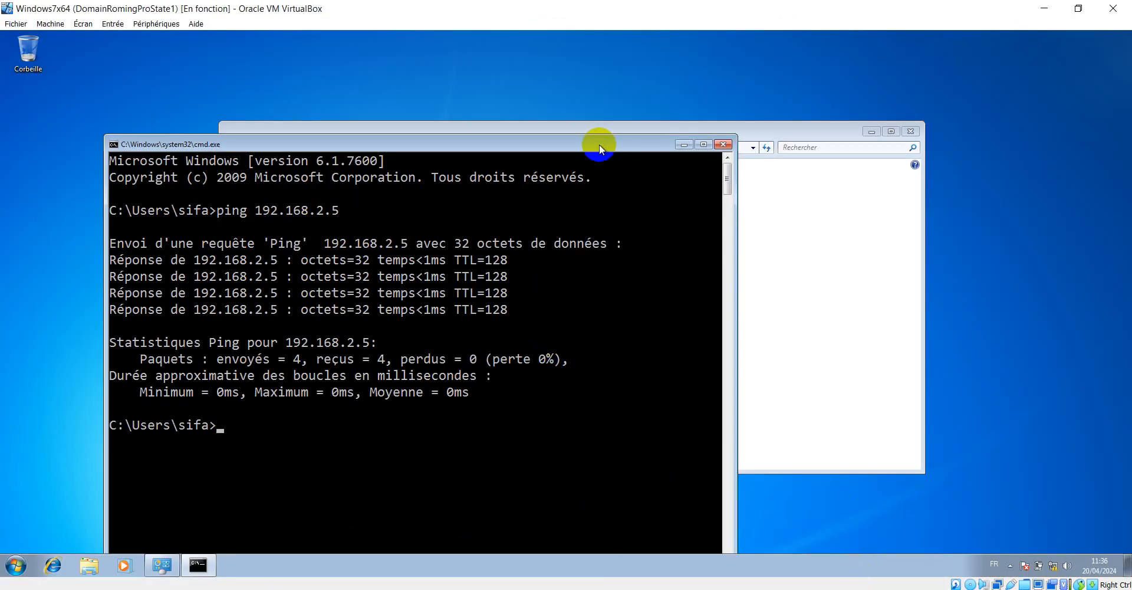
drag(599, 143, 558, 59)
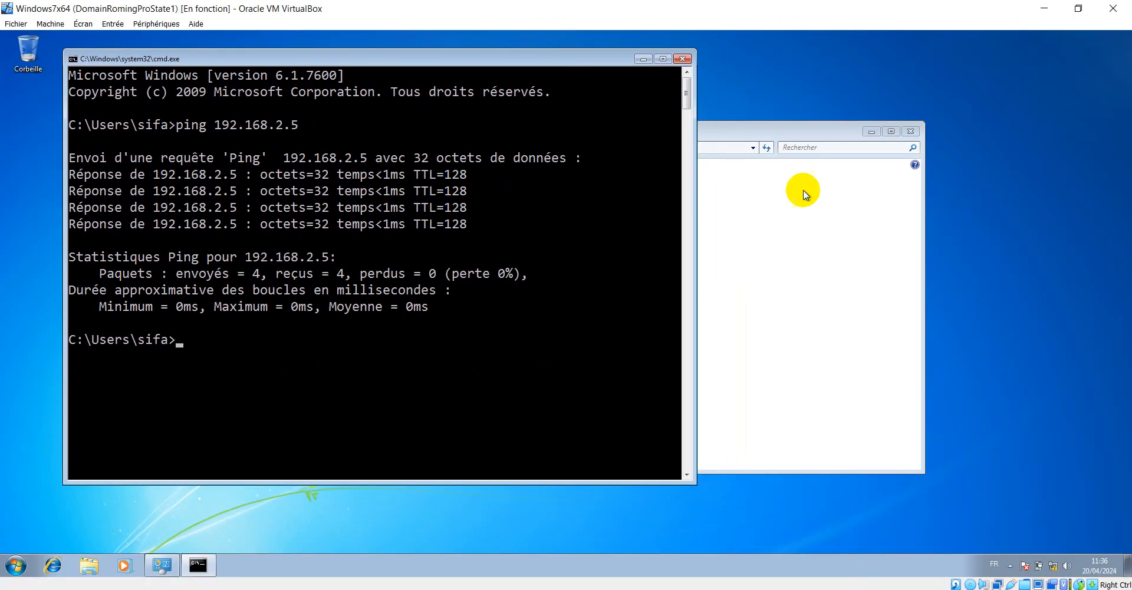
click(780, 134)
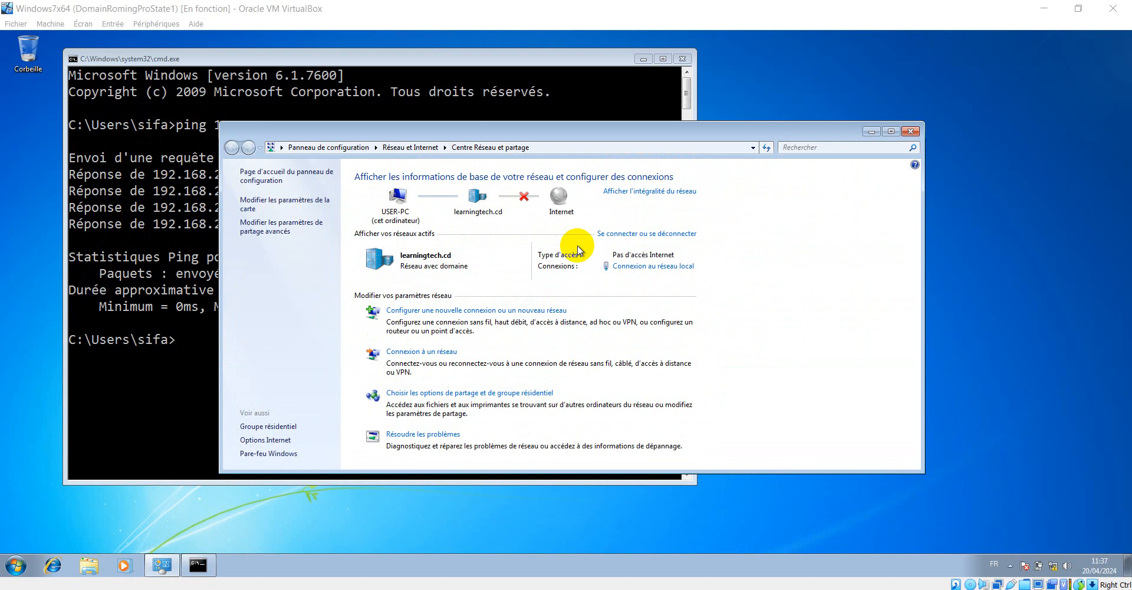
click(263, 176)
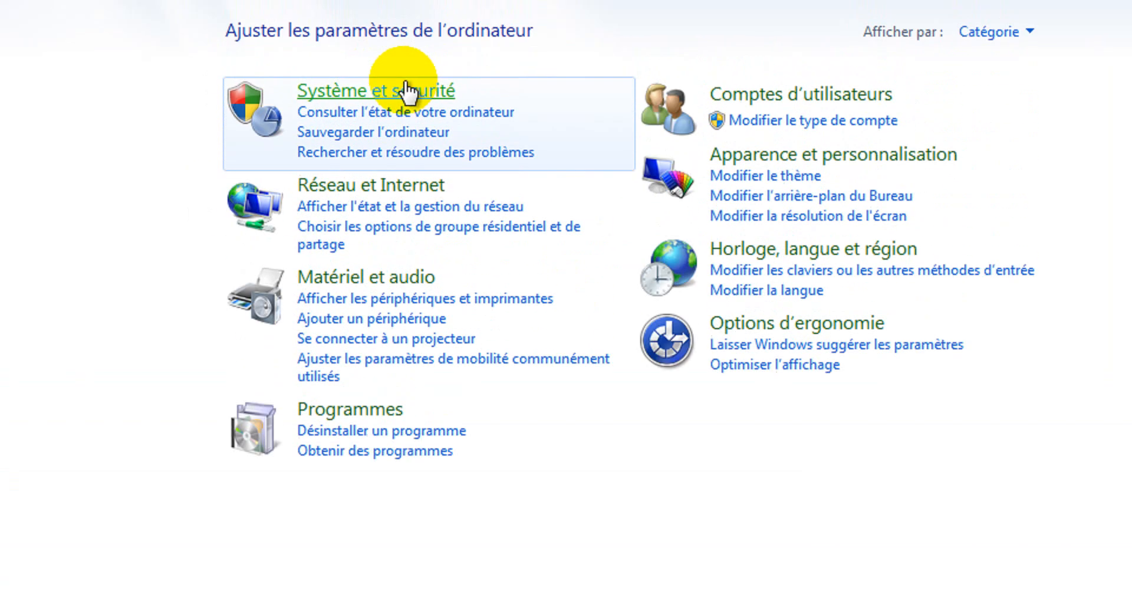
click(406, 91)
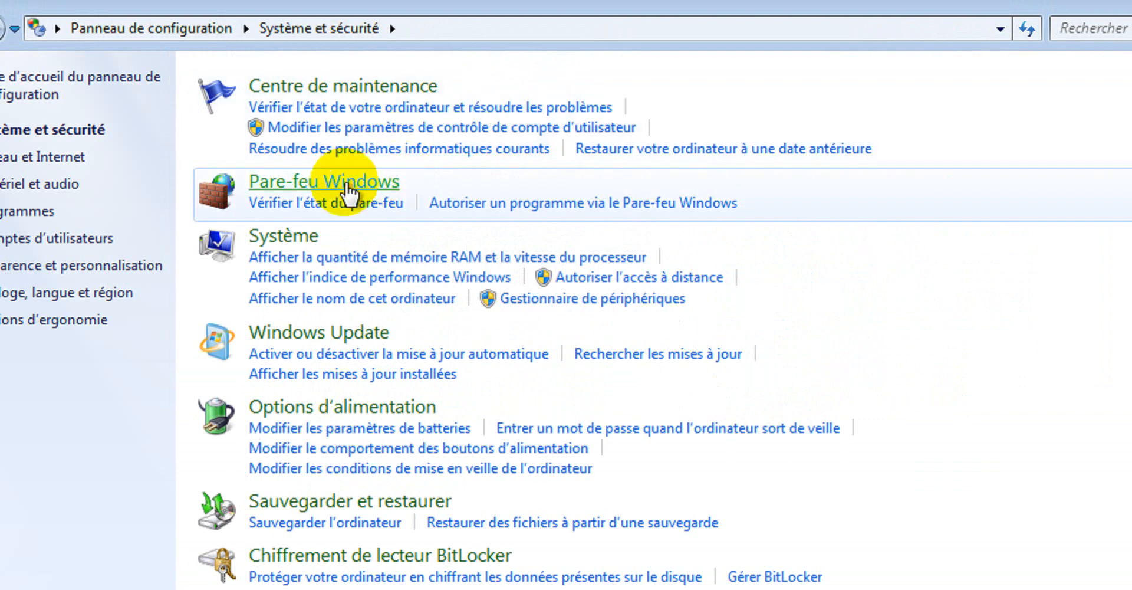
click(361, 202)
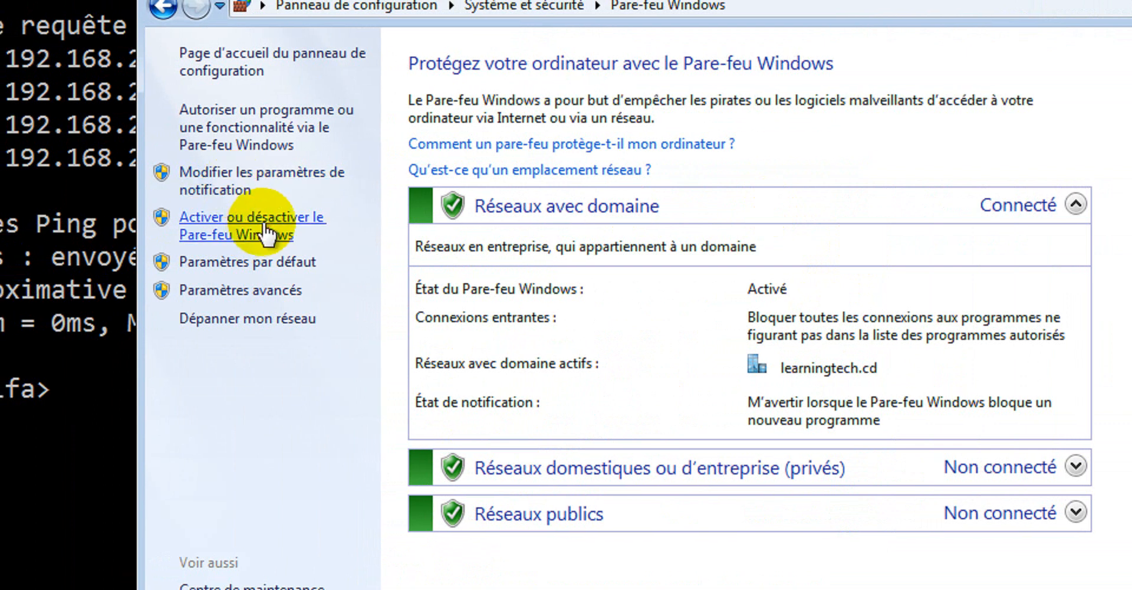
Open the settings for turning Windows Firewall on or off, authorizing access with the administrator user name and password.
click(243, 233)
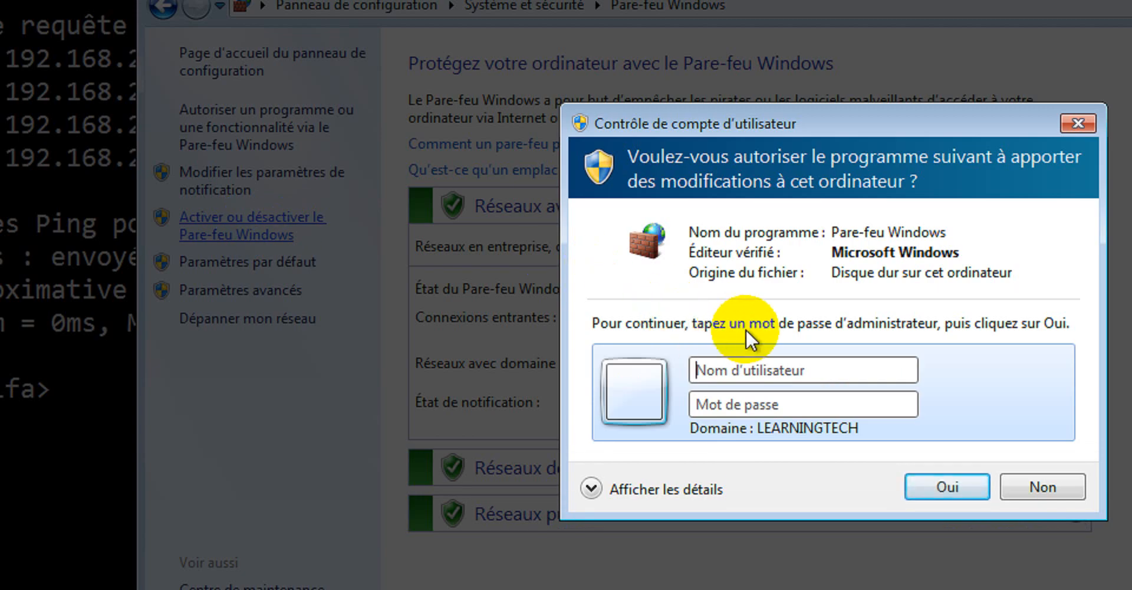
text(A)
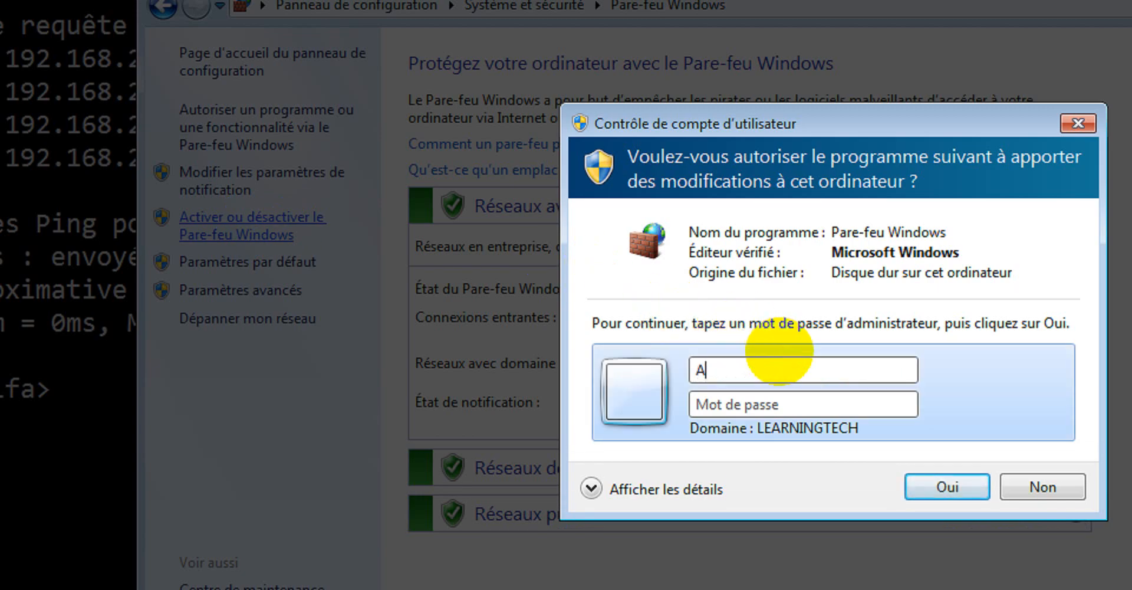
text(dministrat)
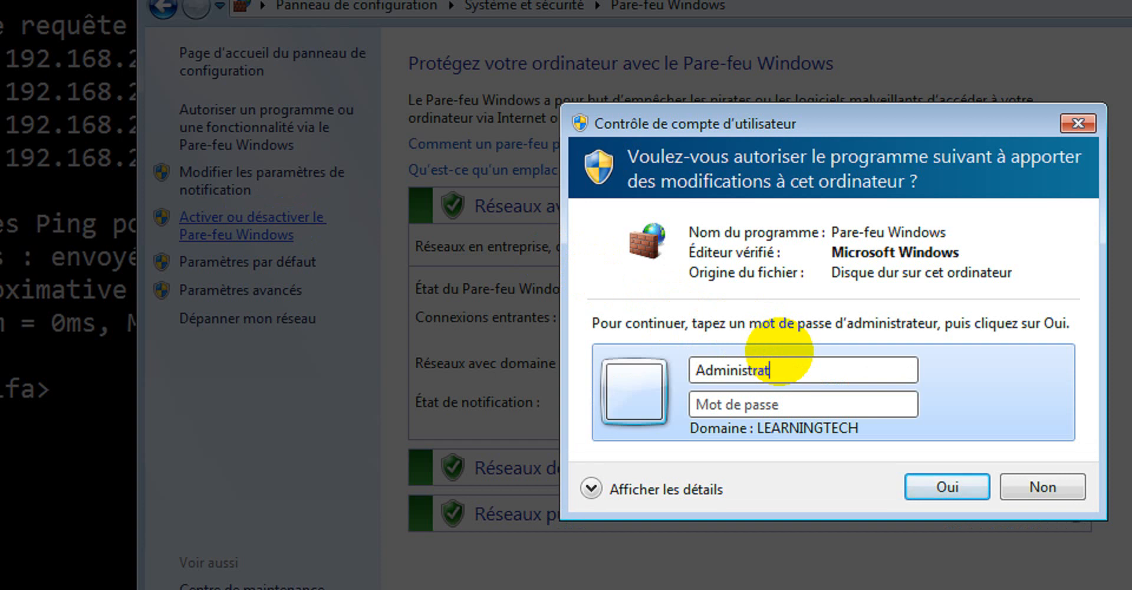
text(eur••)
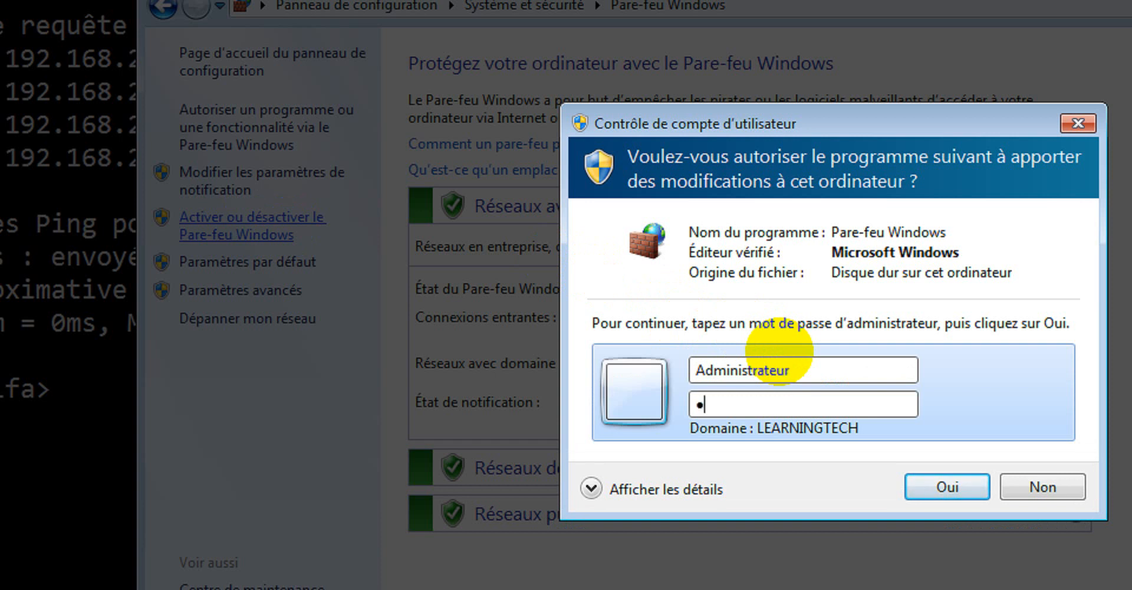
text(••••••)
key(Return)
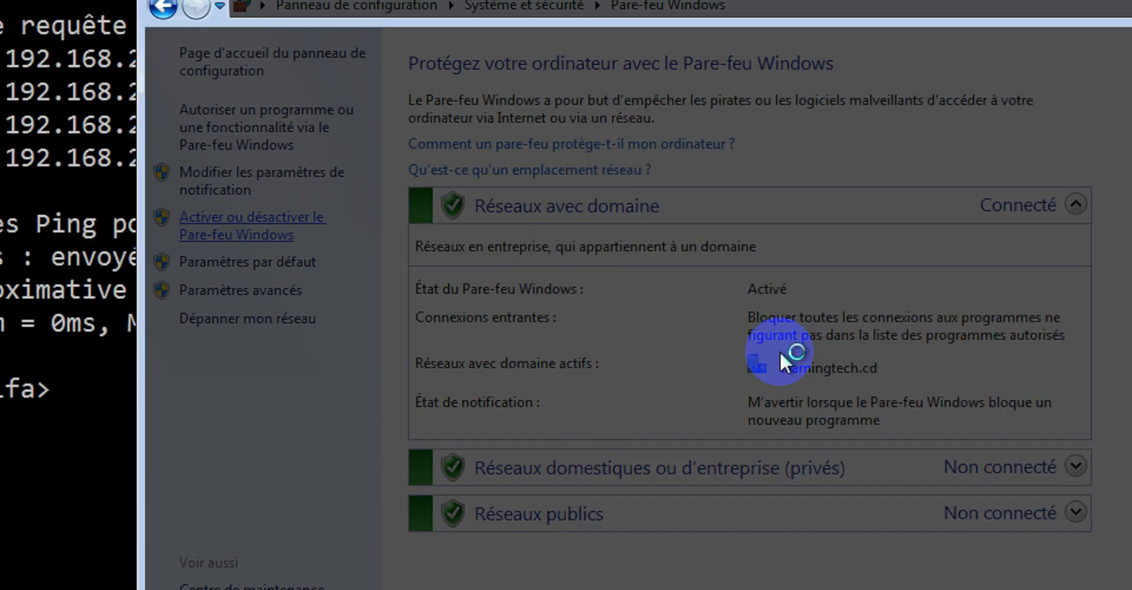
Disable Windows Firewall for the domain, private and public networks, accept the settings and minimize the Pare-feu Windows window.
click(615, 270)
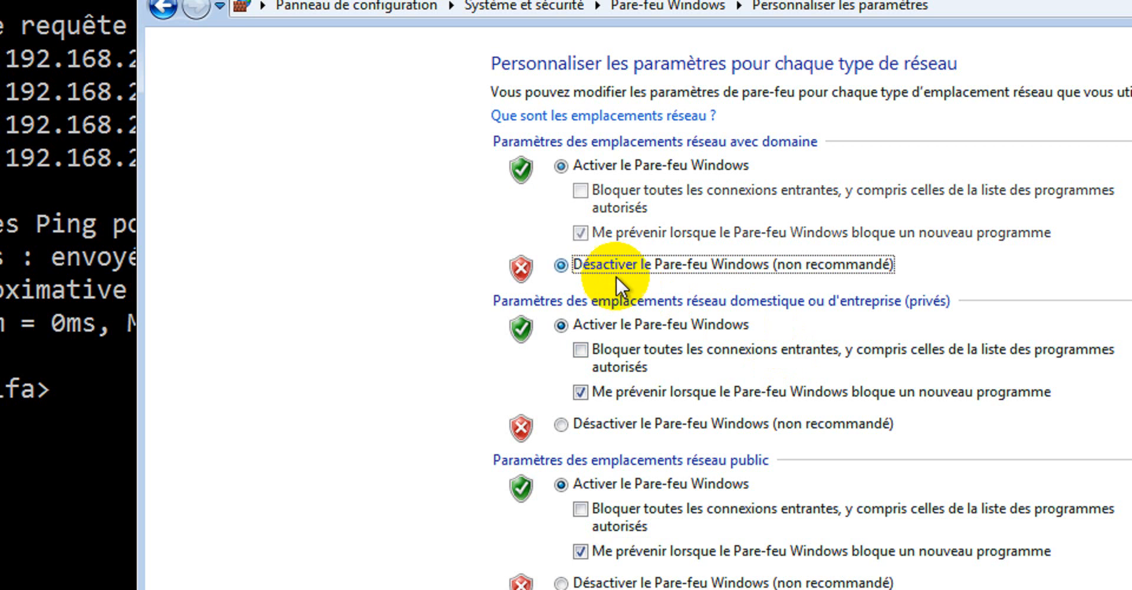
click(750, 430)
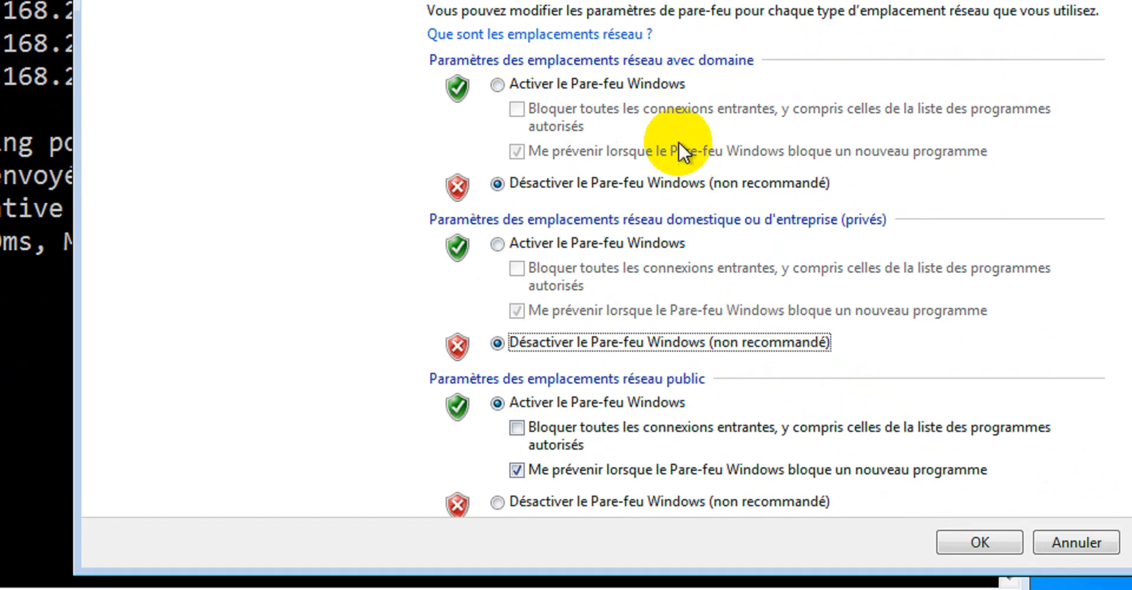
click(678, 552)
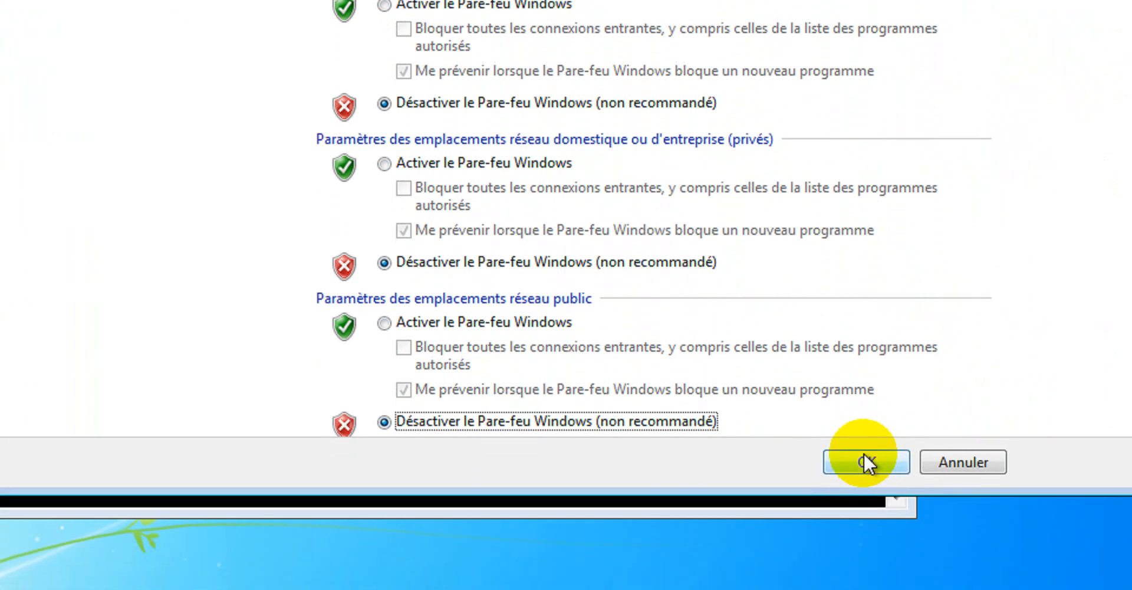
click(866, 462)
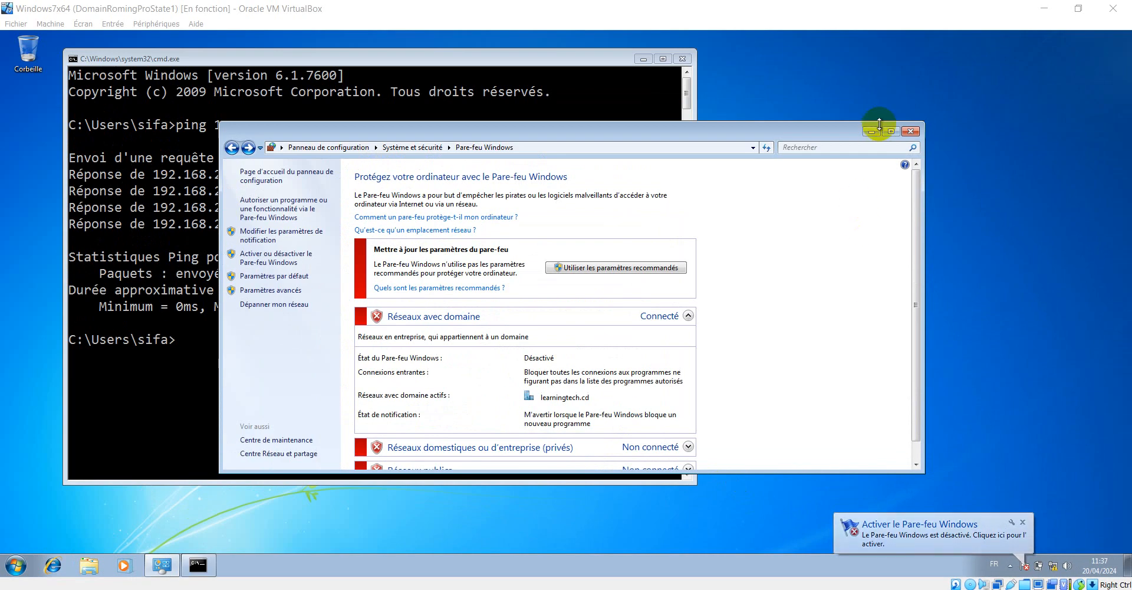
click(871, 131)
Return to the WindowsServeur2016Fr machine and repeat the ping to 192.168.2.10.
click(777, 588)
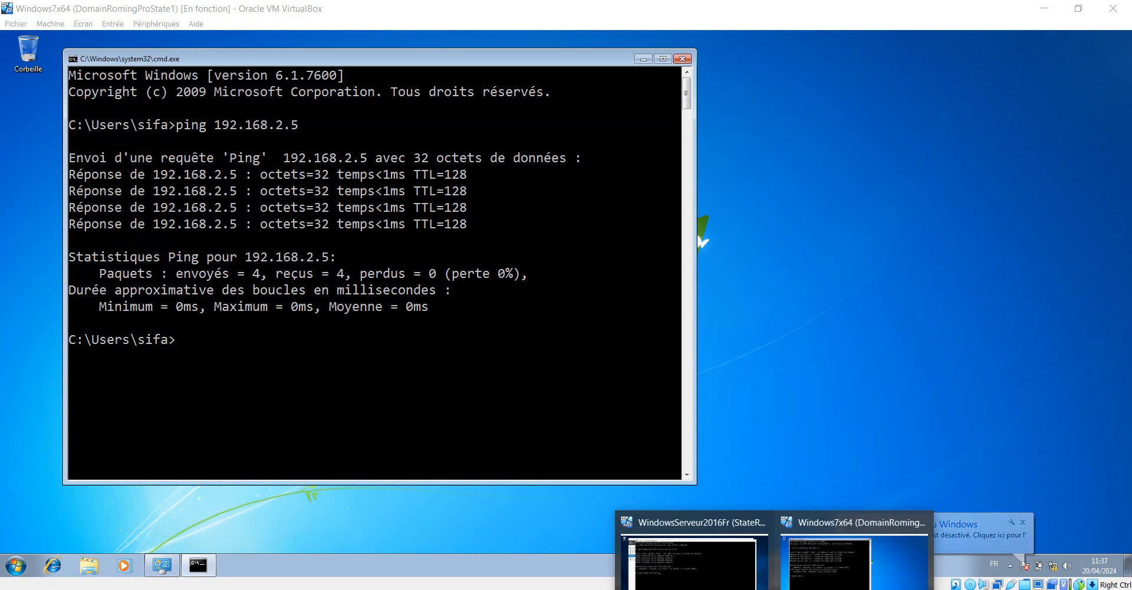
click(700, 564)
click(513, 375)
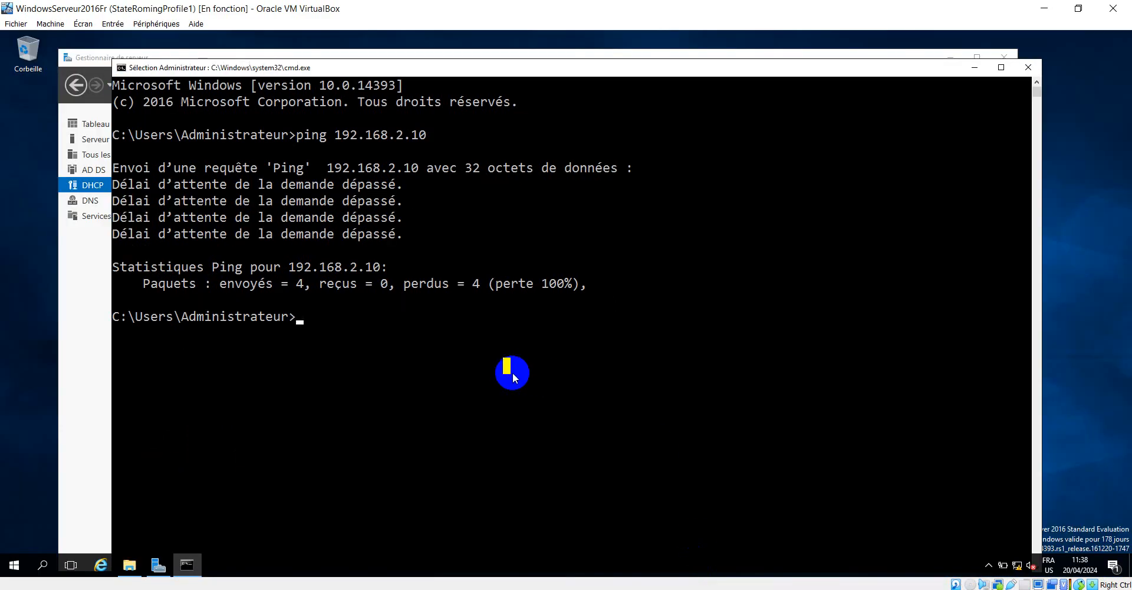
key(Up)
key(Return)
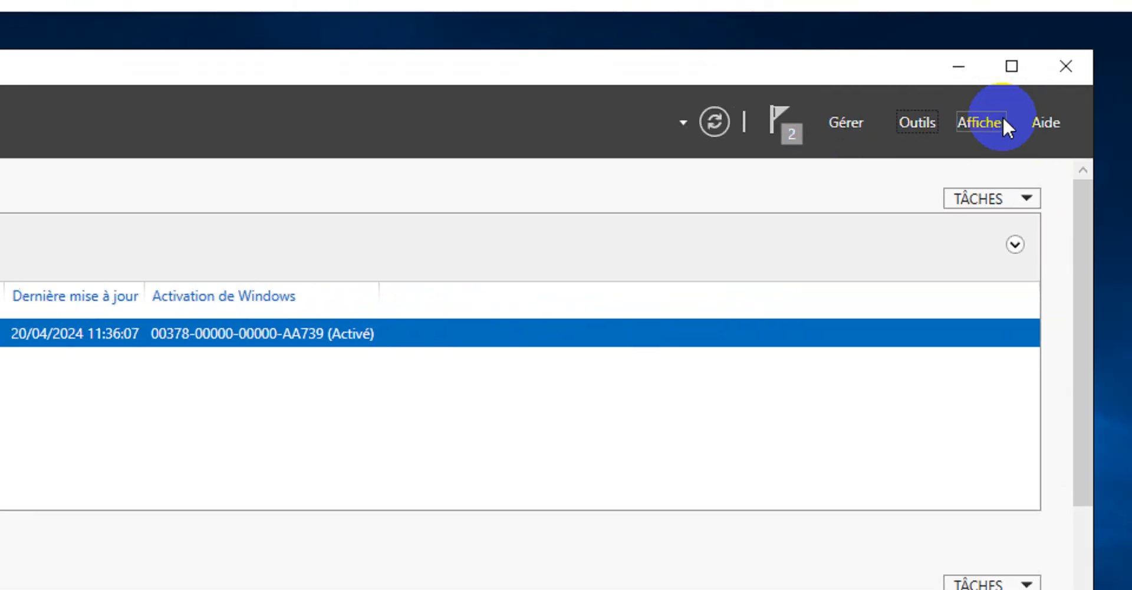
Open the DHCP console from the server manager's tools and enlarge its window.
click(864, 141)
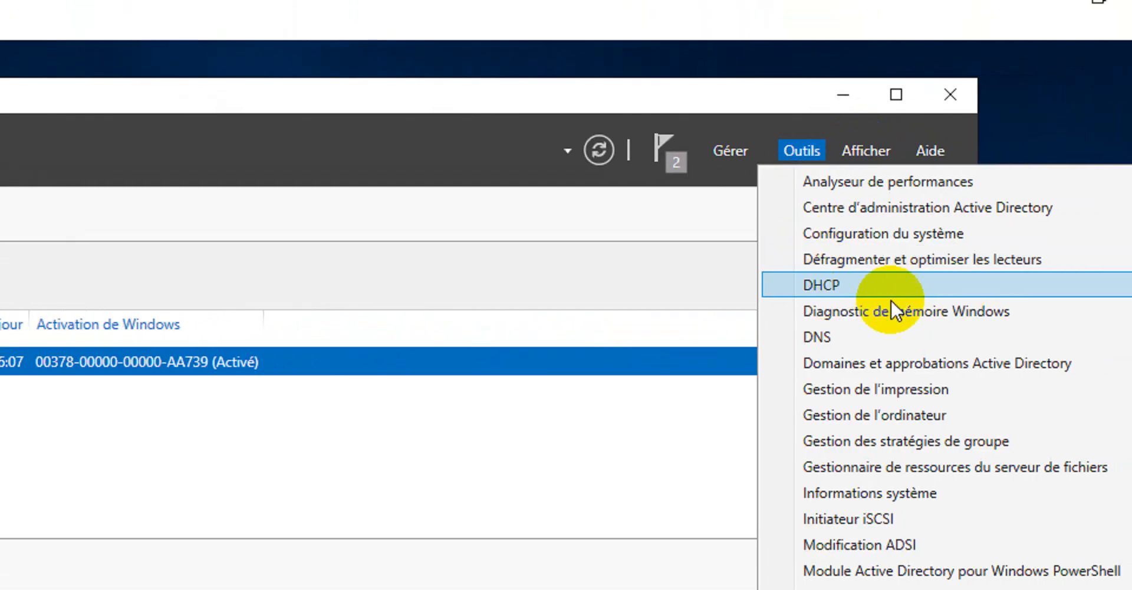
click(853, 289)
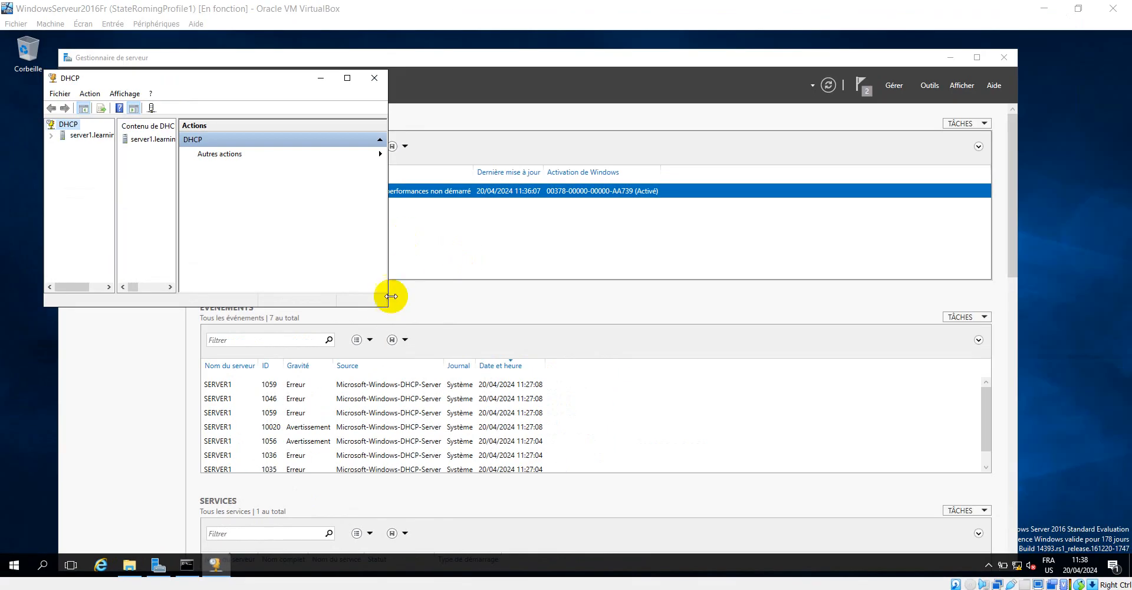
drag(722, 23, 1131, 295)
drag(930, 444, 1032, 505)
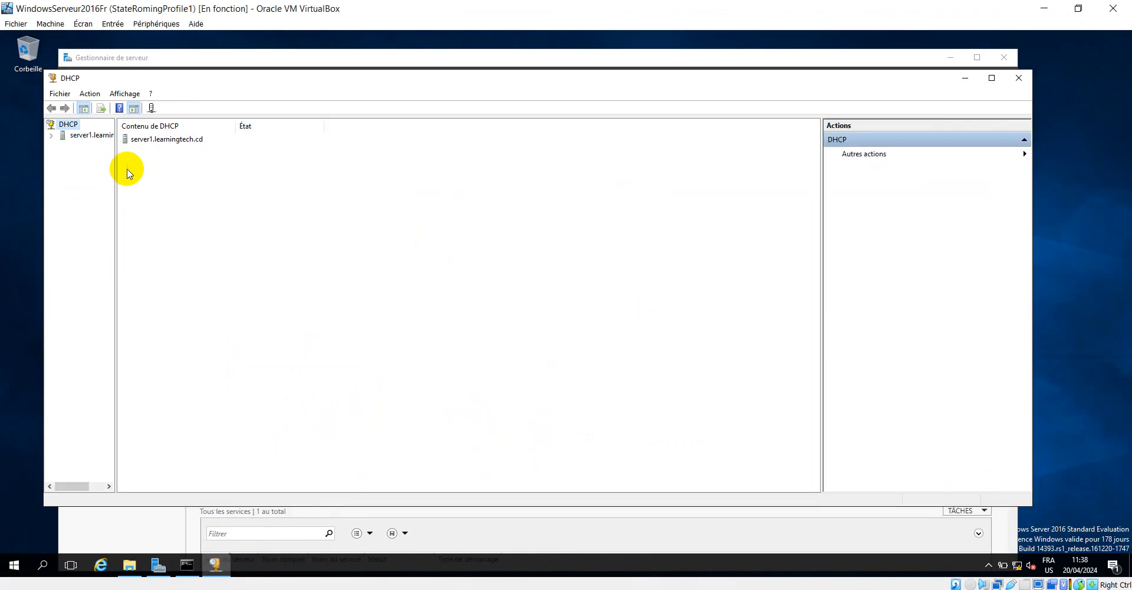
Widen the DHCP console's tree pane and expand server1.learningtech.cd and its IPv4 node.
drag(118, 169, 315, 169)
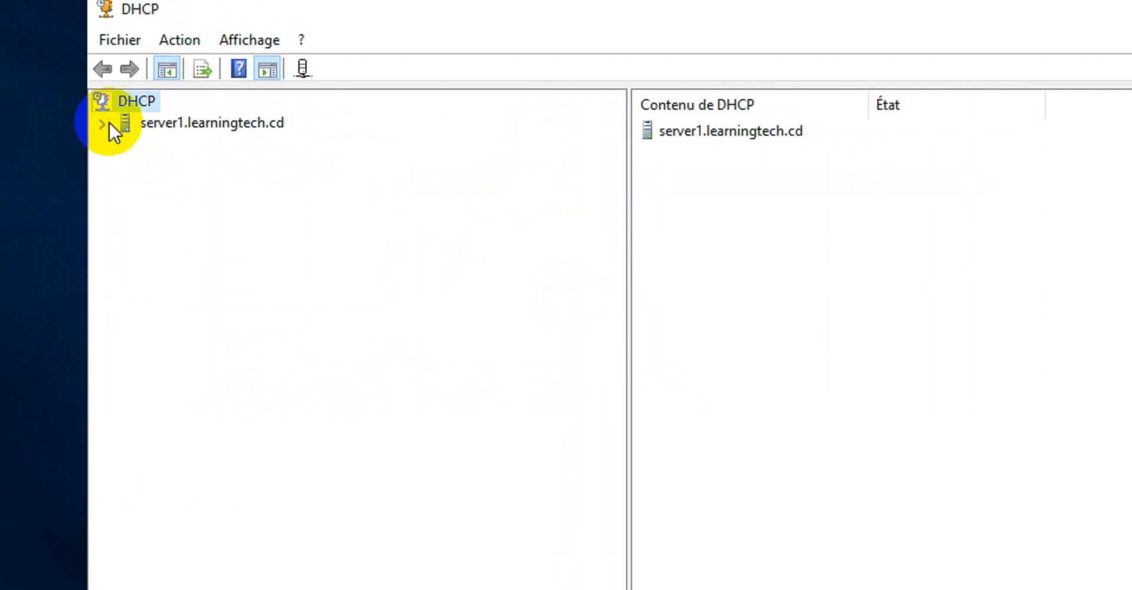
click(104, 124)
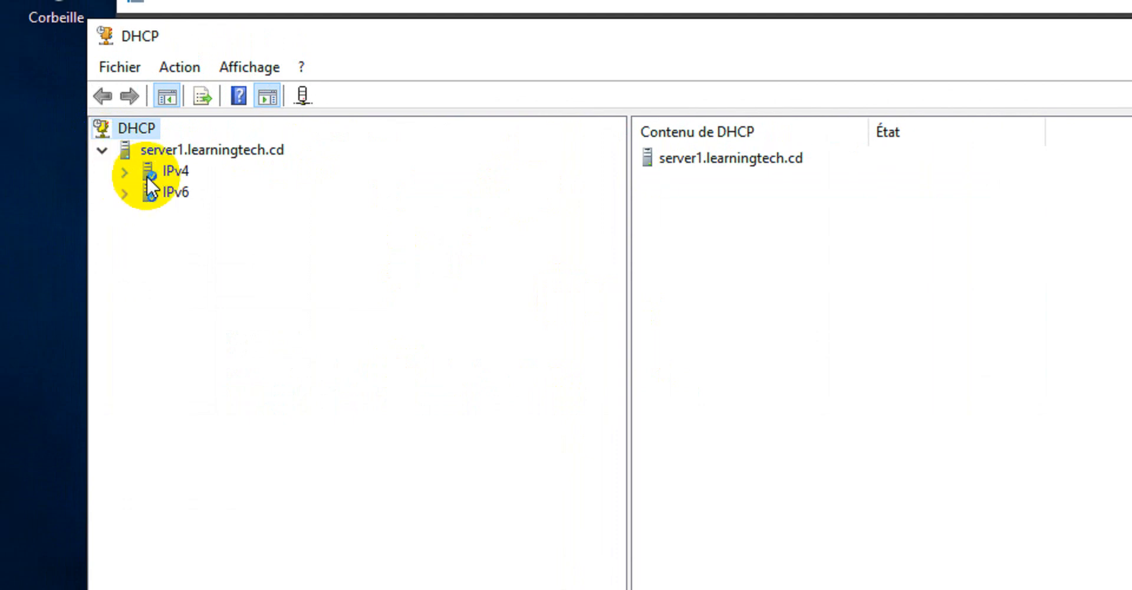
click(124, 172)
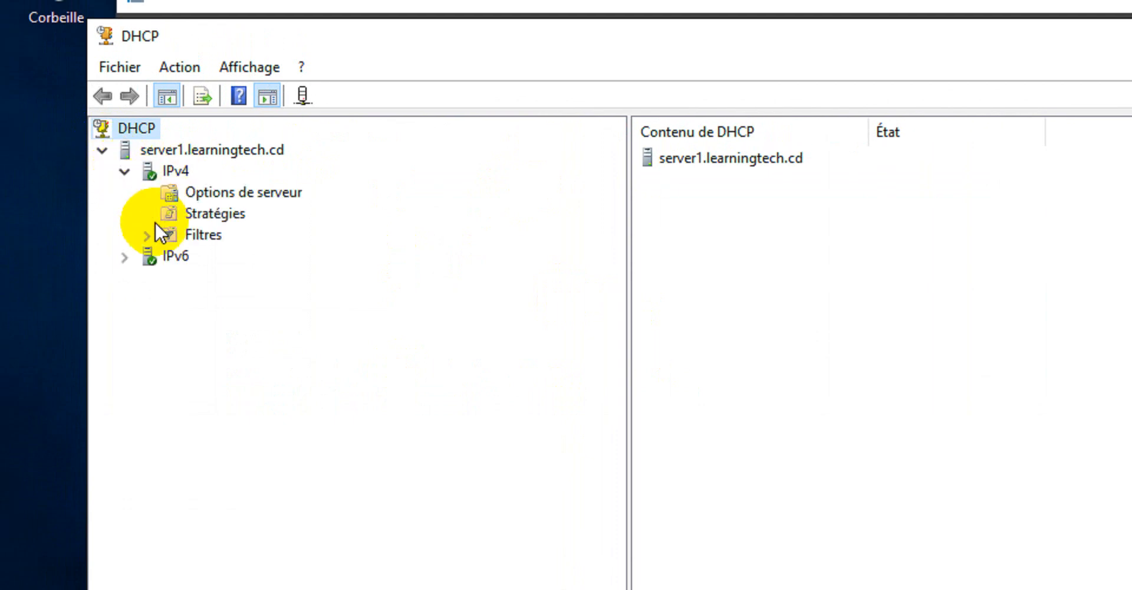
Expand the IPv6 node, launch the new scope wizard for IPv4 and pass its welcome page.
click(125, 258)
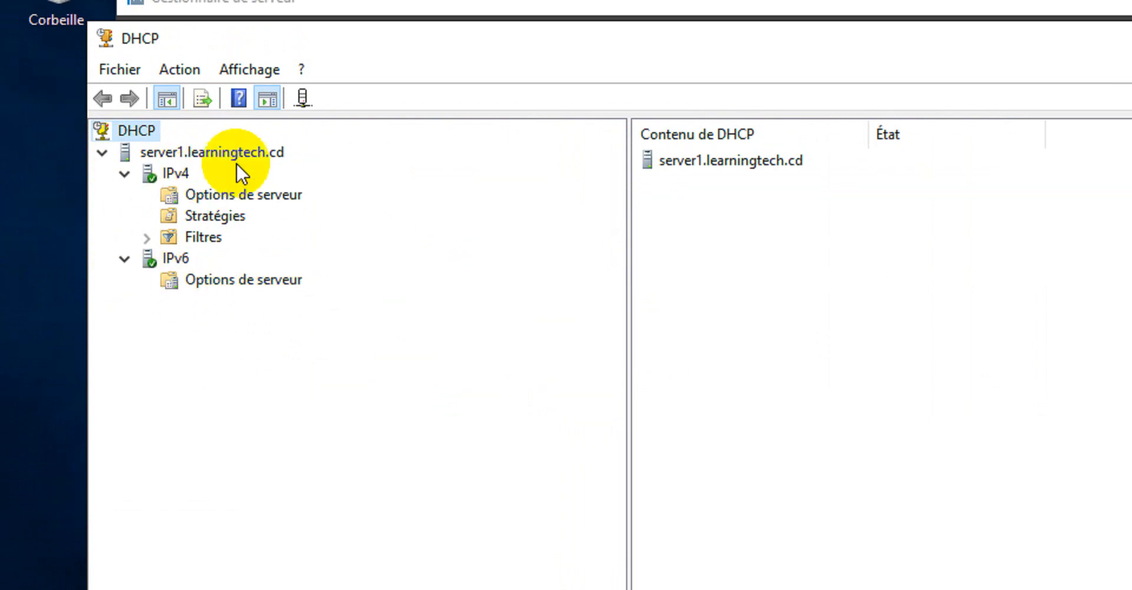
right_click(173, 173)
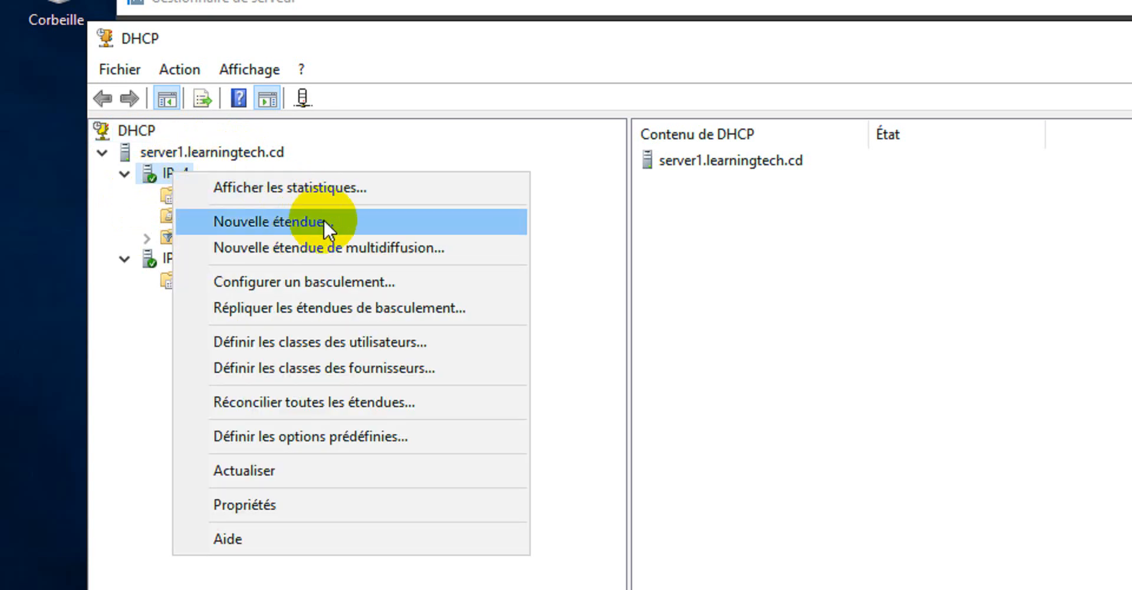
click(291, 221)
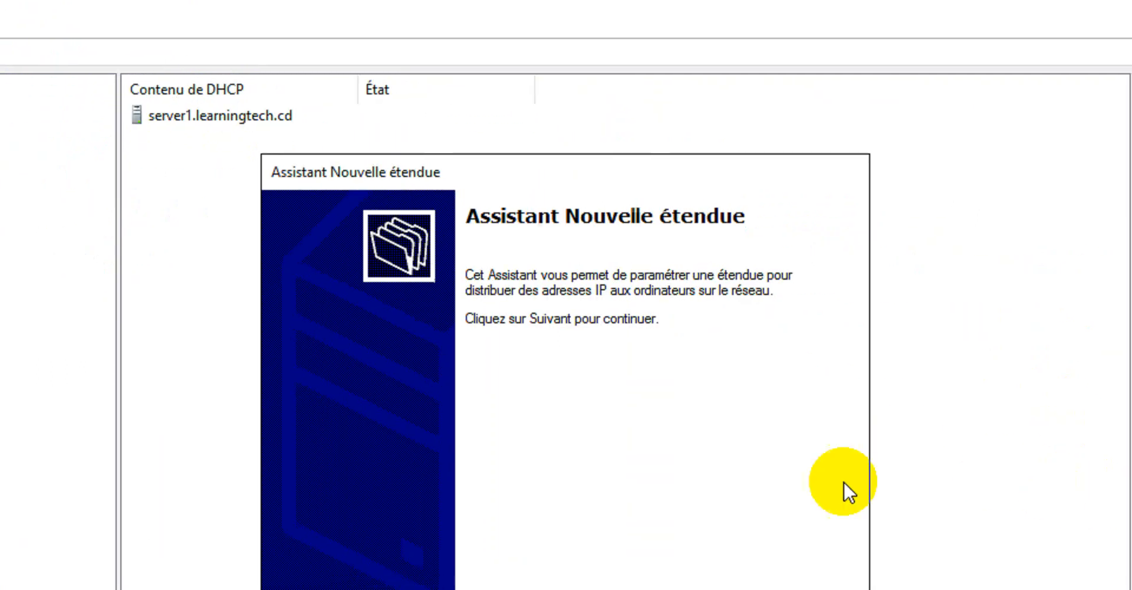
click(723, 463)
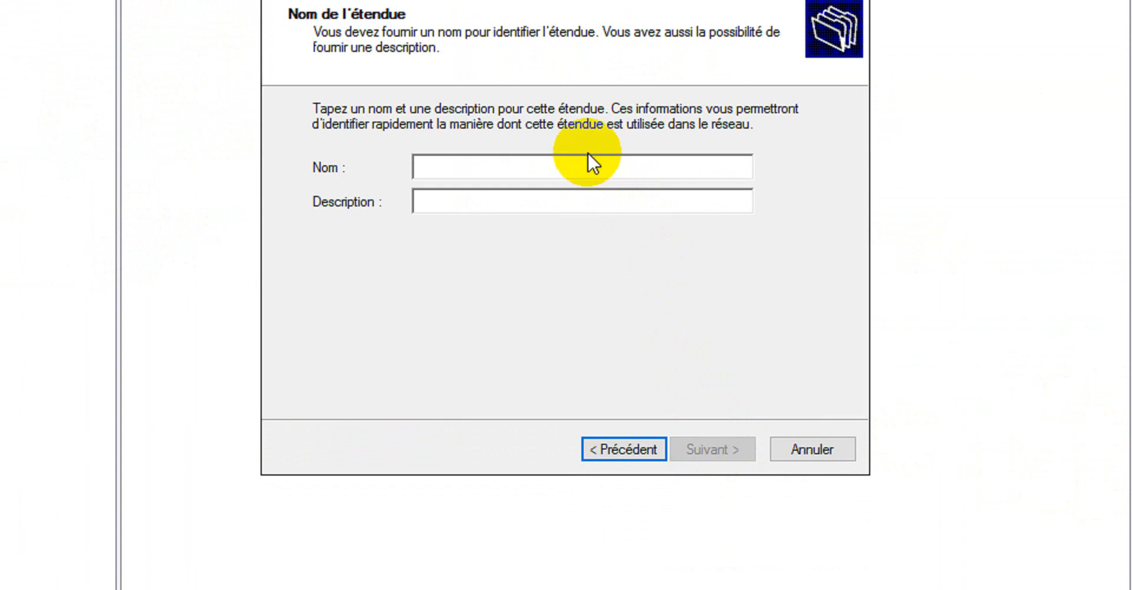
Name the new scope pool-dhcp1.
text(pool)
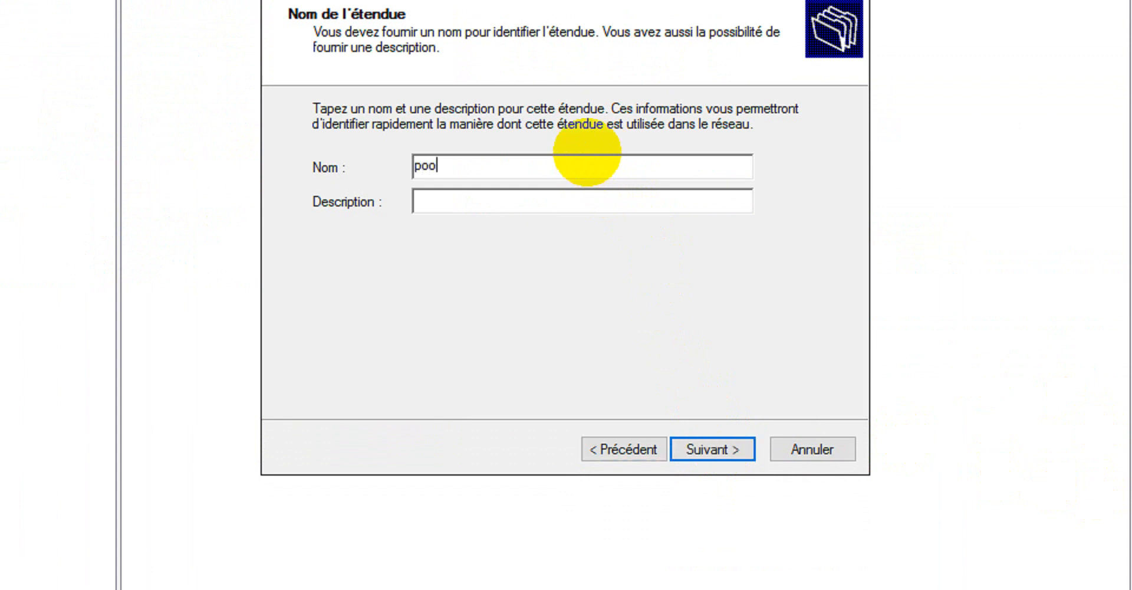
text(6dhcp)
key(BackSpace)
key(BackSpace)
key(BackSpace)
key(BackSpace)
key(BackSpace)
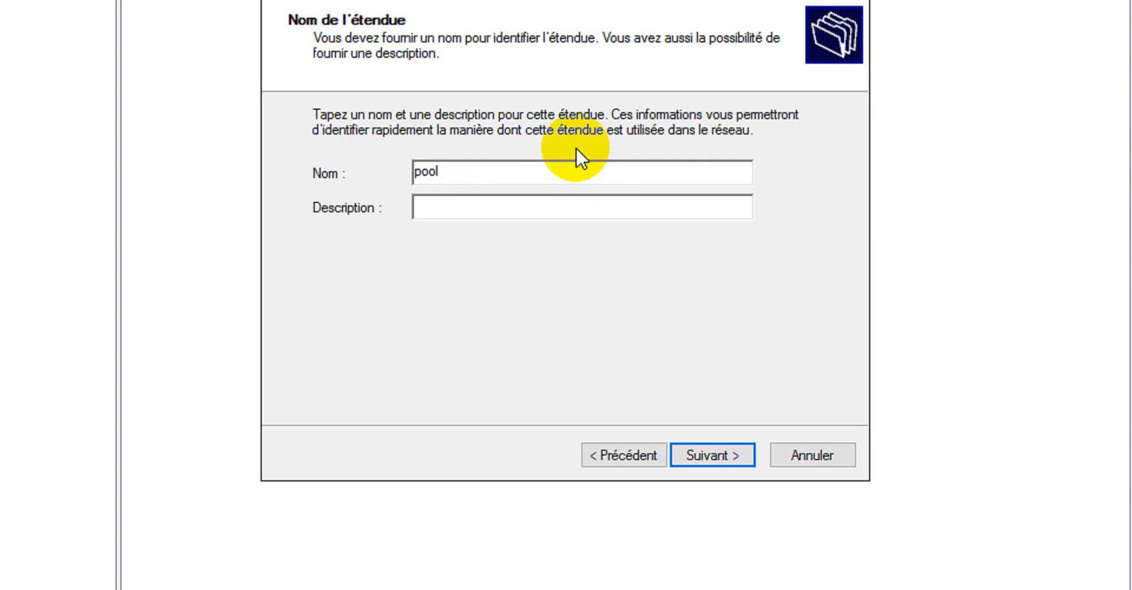
text(6)
key(BackSpace)
text(-dhcp)
text(1)
text(Pool d4)
key(BackSpace)
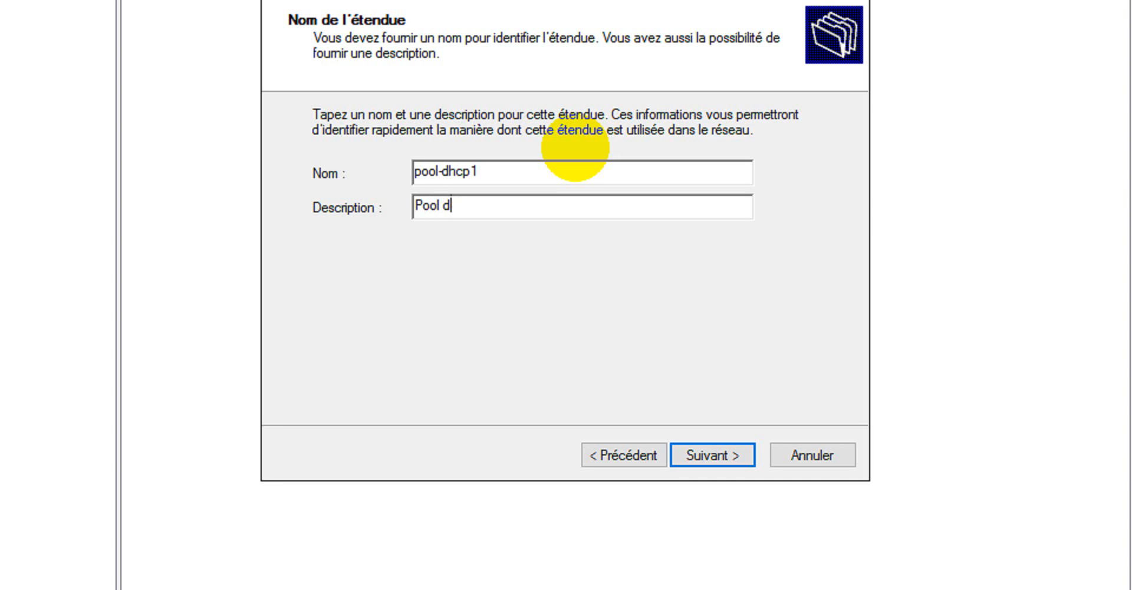
text('add)
key(BackSpace)
text(resse IP pour)
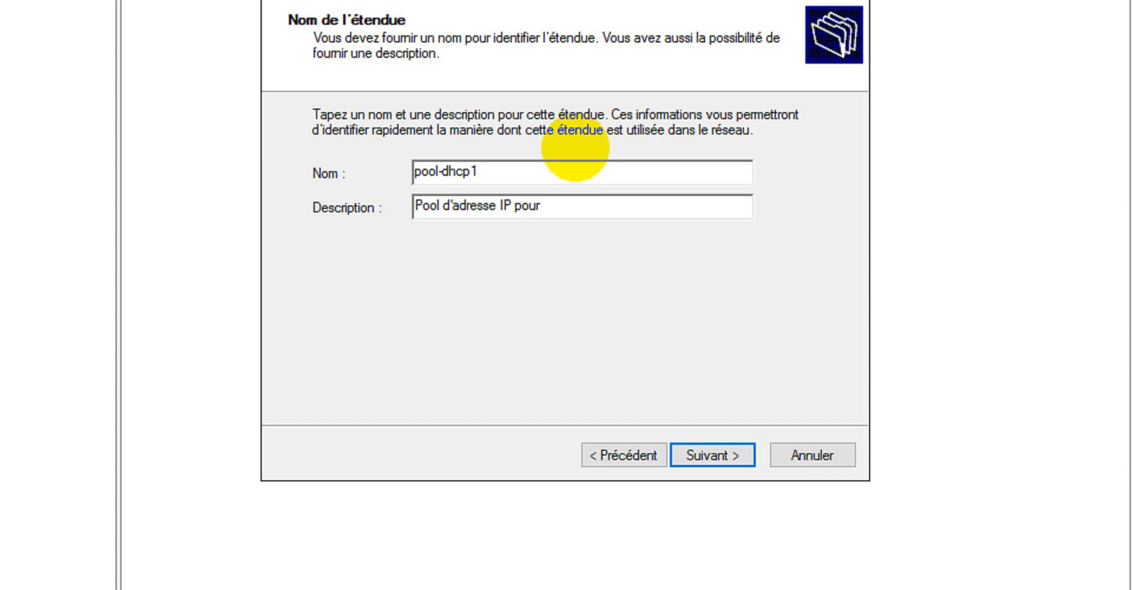
key(Left)
key(Left)
key(Left)
key(Left)
key(Left)
key(Left)
key(Left)
key(Left)
key(Left)
key(Left)
key(Left)
key(Left)
key(Left)
key(Left)
key(Left)
key(Left)
key(Left)
key(Left)
key(Left)
key(Left)
key(Delete)
key(Delete)
key(Delete)
key(Delete)
key(Delete)
key(Delete)
key(Delete)
key(Delete)
key(Delete)
key(Delete)
key(Delete)
key(Delete)
key(Delete)
key(Delete)
key(Delete)
key(Delete)
key(Delete)
key(Delete)
key(Delete)
key(Delete)
Describe the scope as First DHCP Pool and continue to the IP address range page.
text(F)
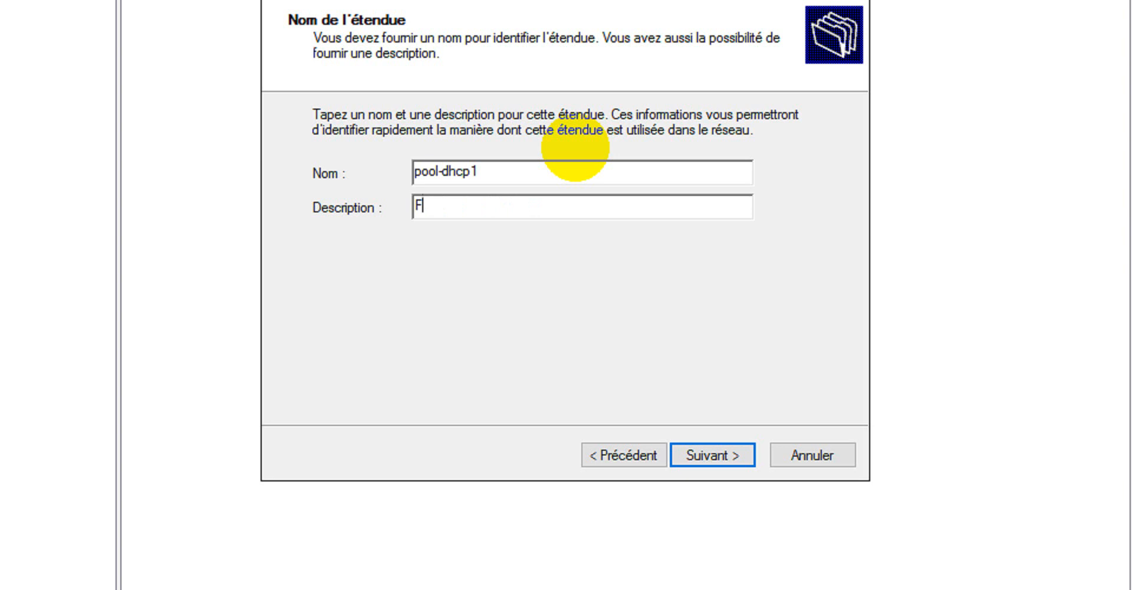
text(irst DHCP Pool)
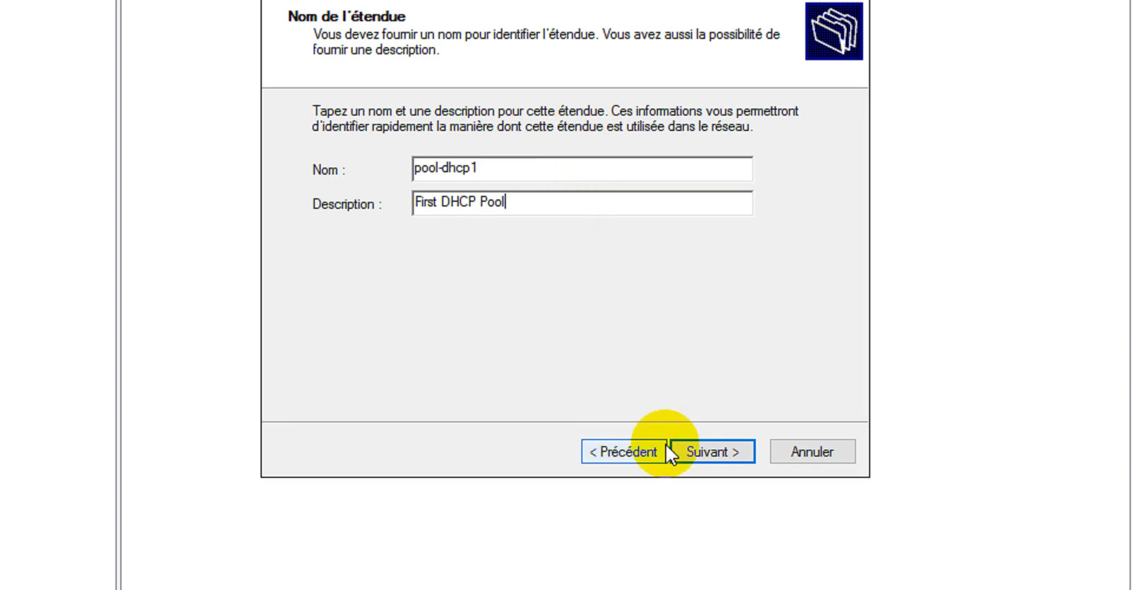
click(706, 444)
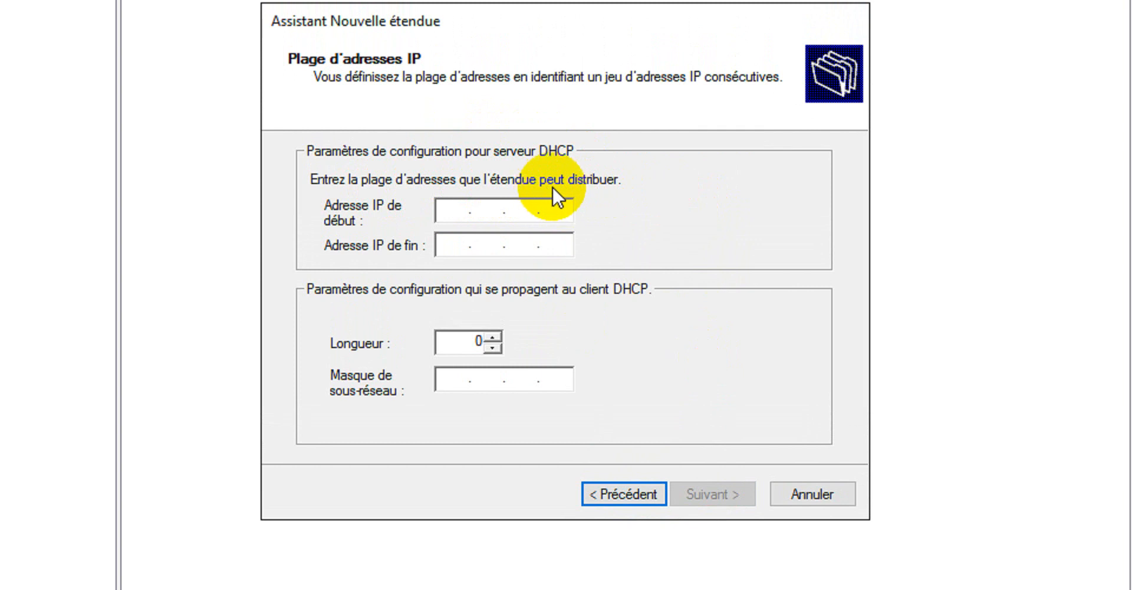
Set the scope's address range from 192.168.2.1 to 192.168.2.254 and continue to the exclusions page.
text(192 . 168 . )
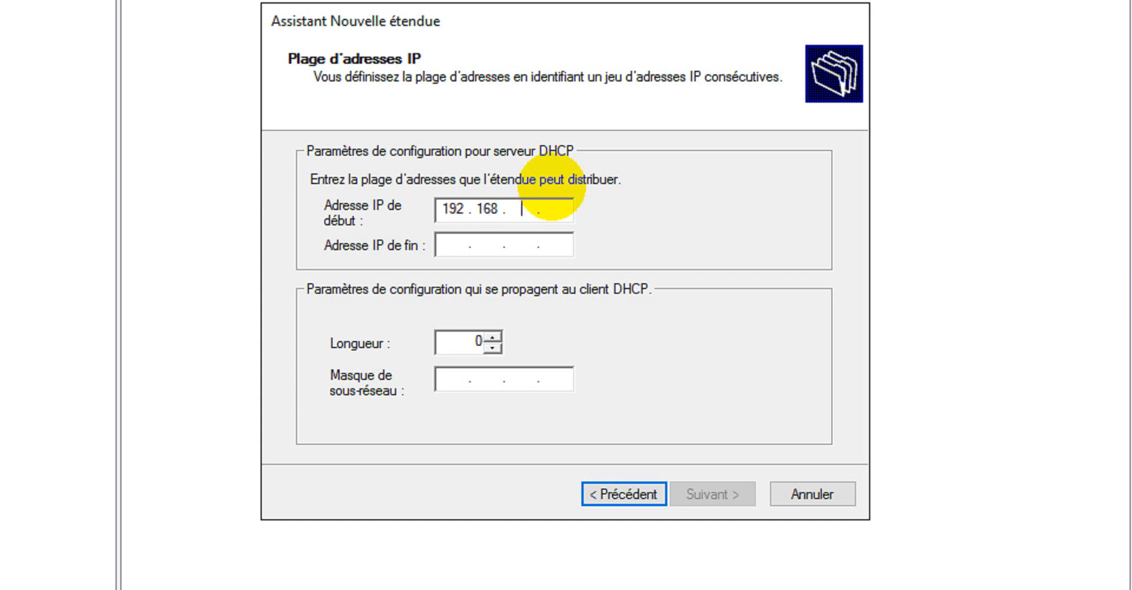
text(2 . 1)
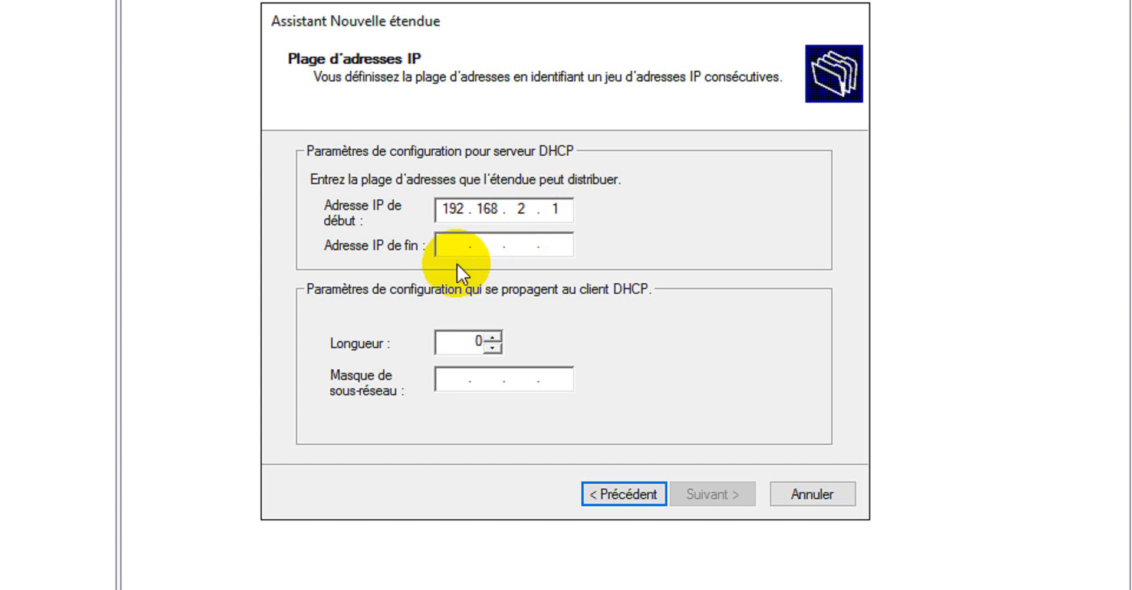
click(453, 245)
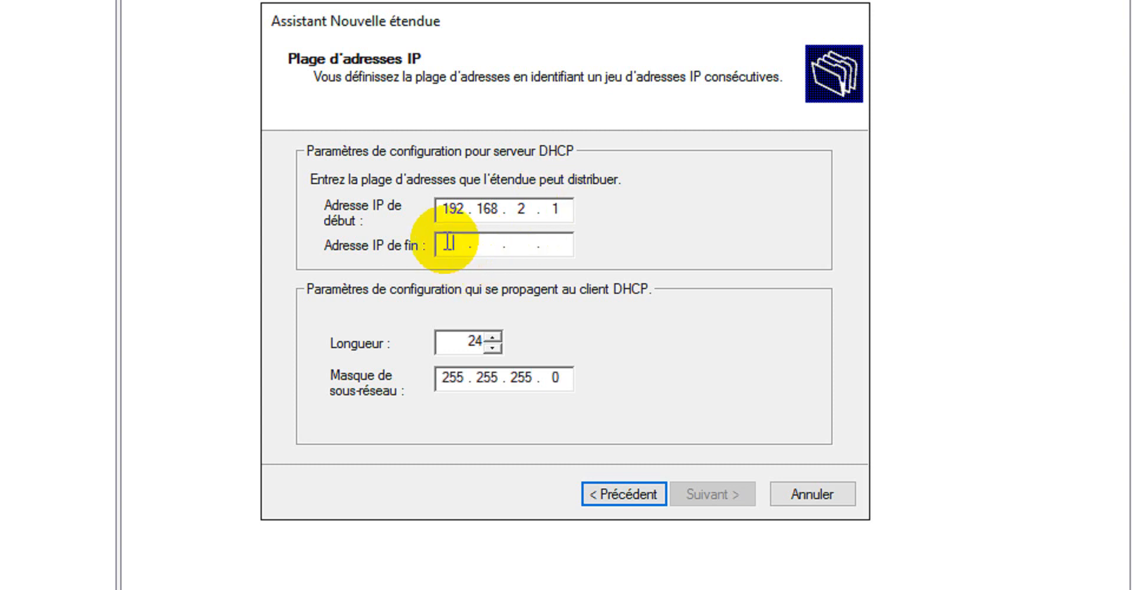
text(192 . 16)
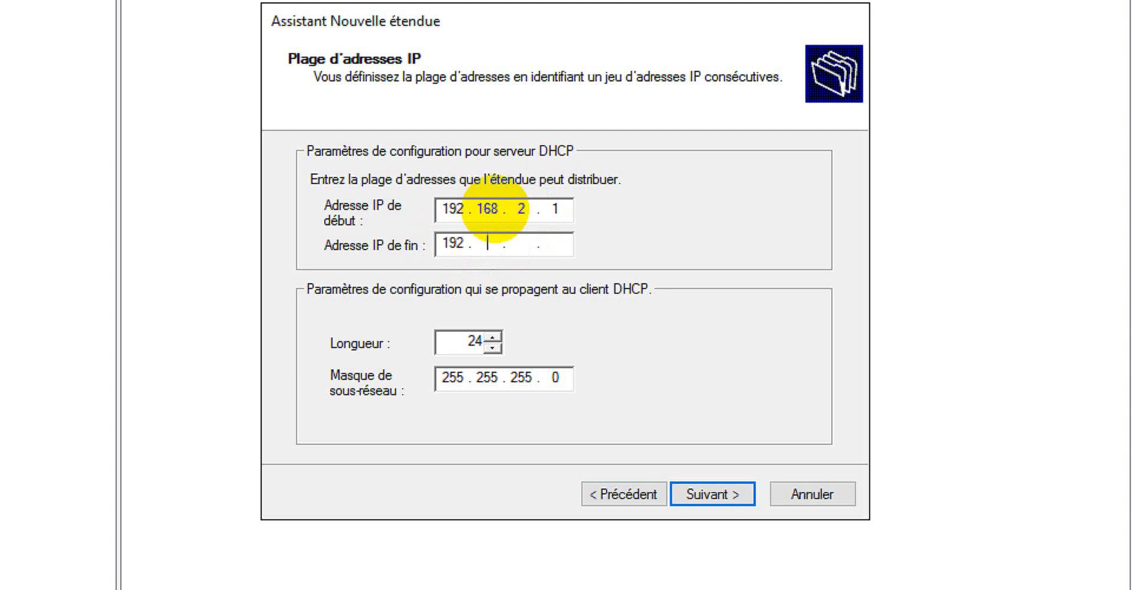
text(8 . 2 . 254)
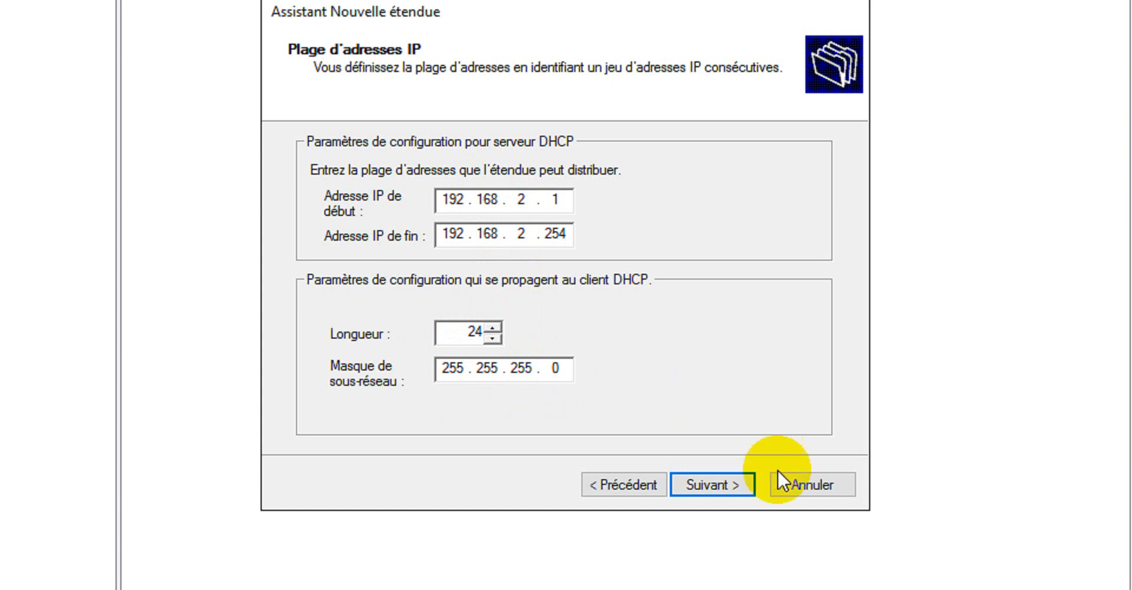
click(717, 448)
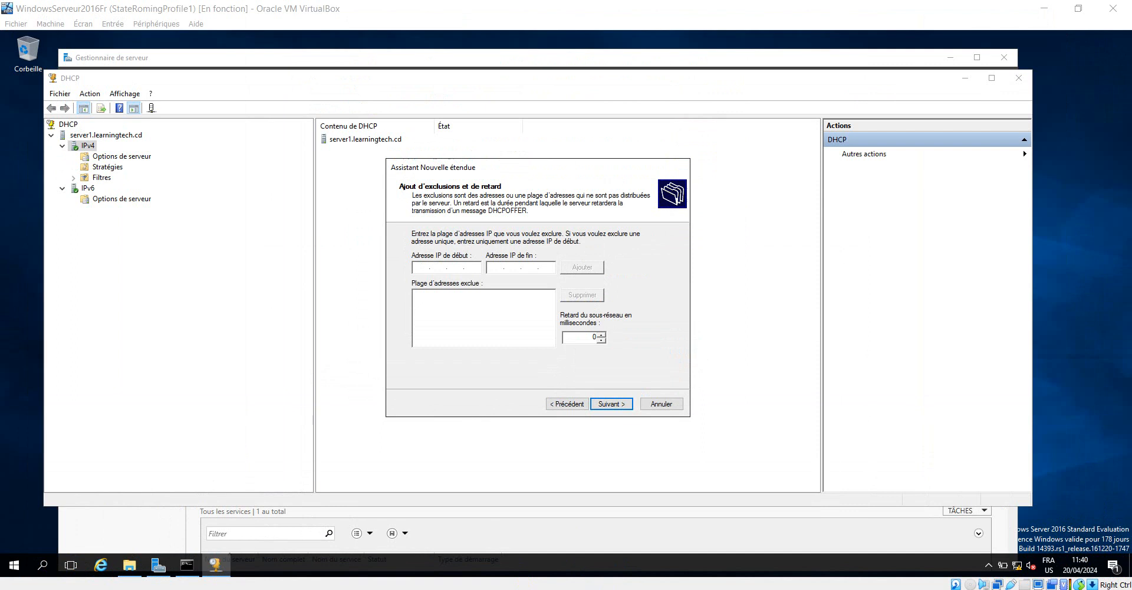
Switch to the DHCP Params document in Word and check the start and end of the planned excluded range.
click(523, 588)
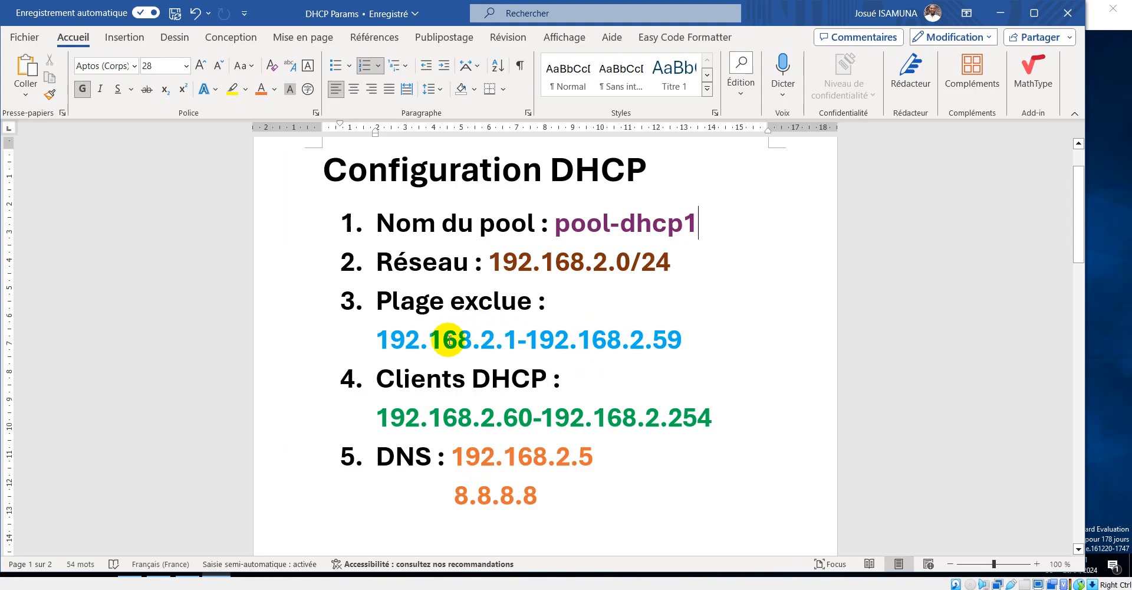
click(517, 339)
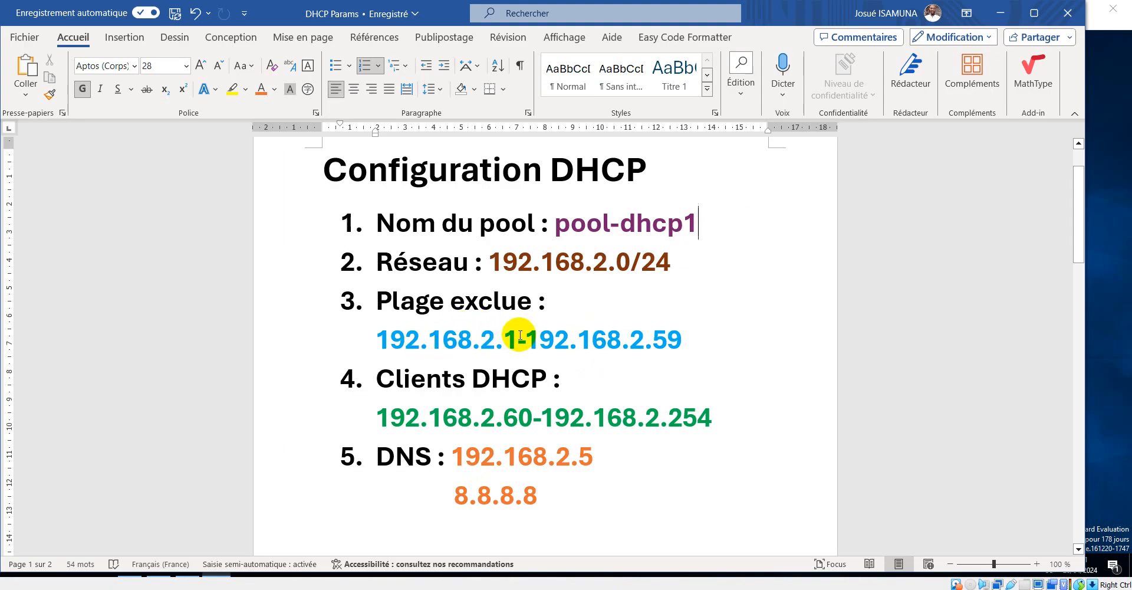
drag(507, 336, 481, 339)
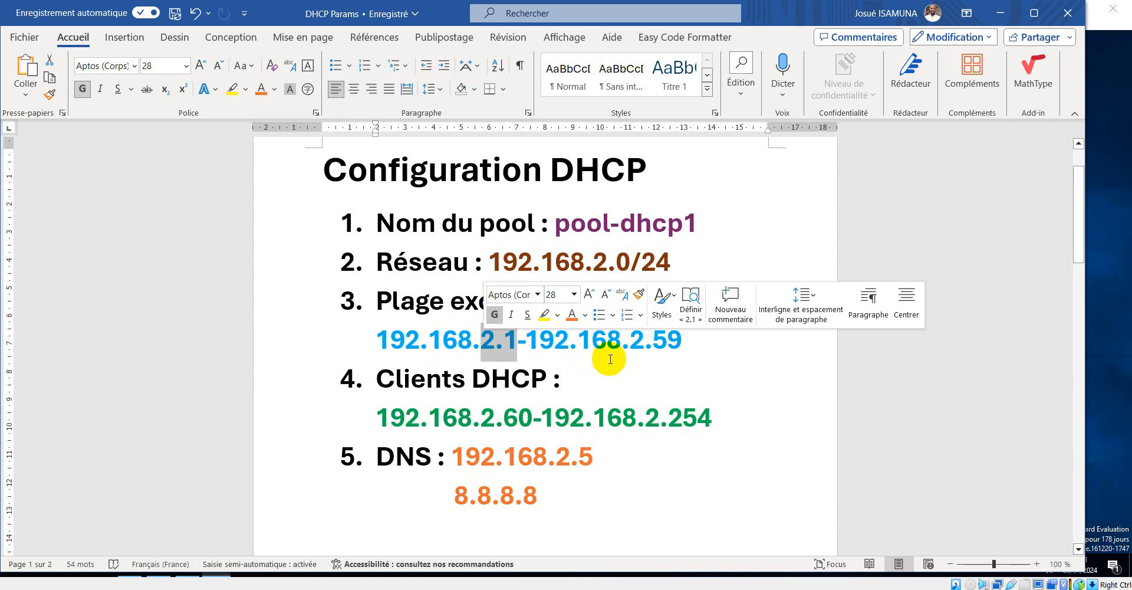
drag(684, 345, 633, 342)
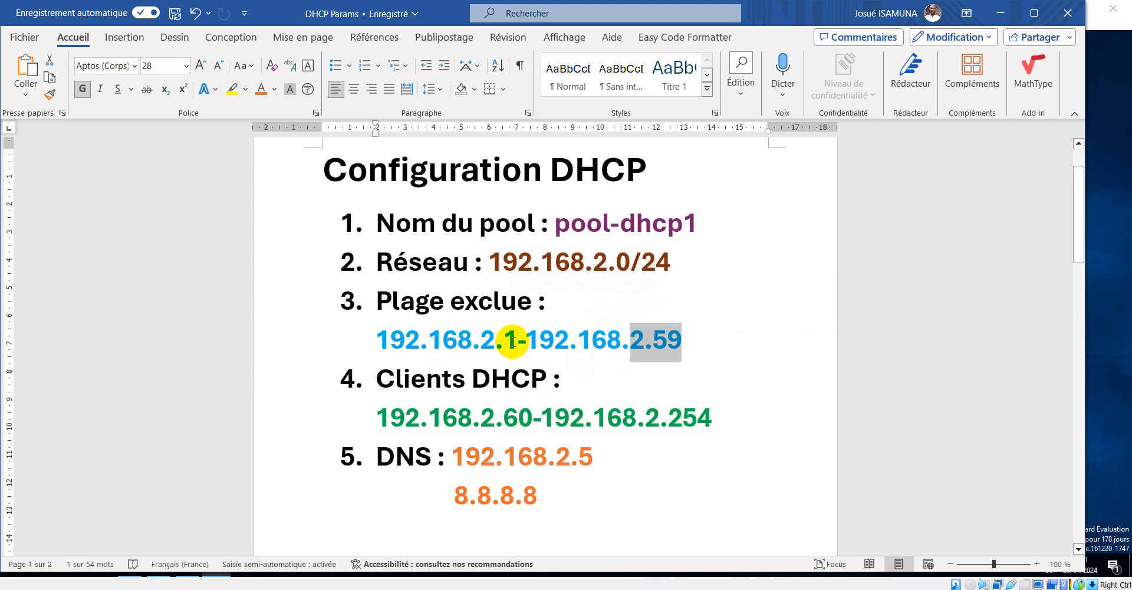
drag(514, 339, 500, 345)
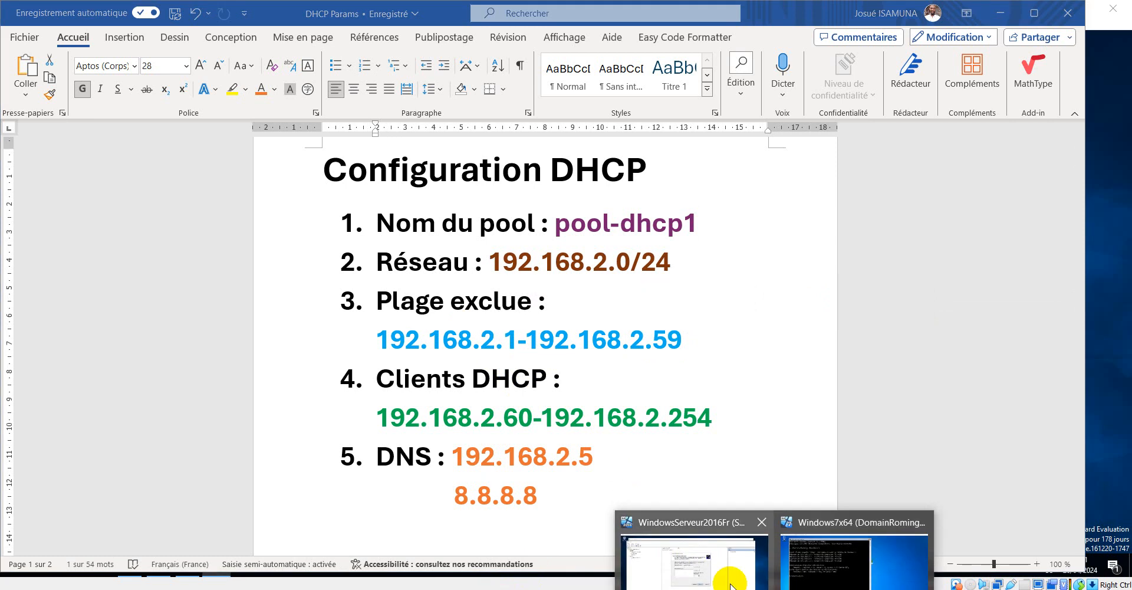
Return to the WindowsServeur2016Fr machine, exclude addresses 192.168.2.1 to 192.168.2.59 from the scope and continue to the lease duration.
click(731, 572)
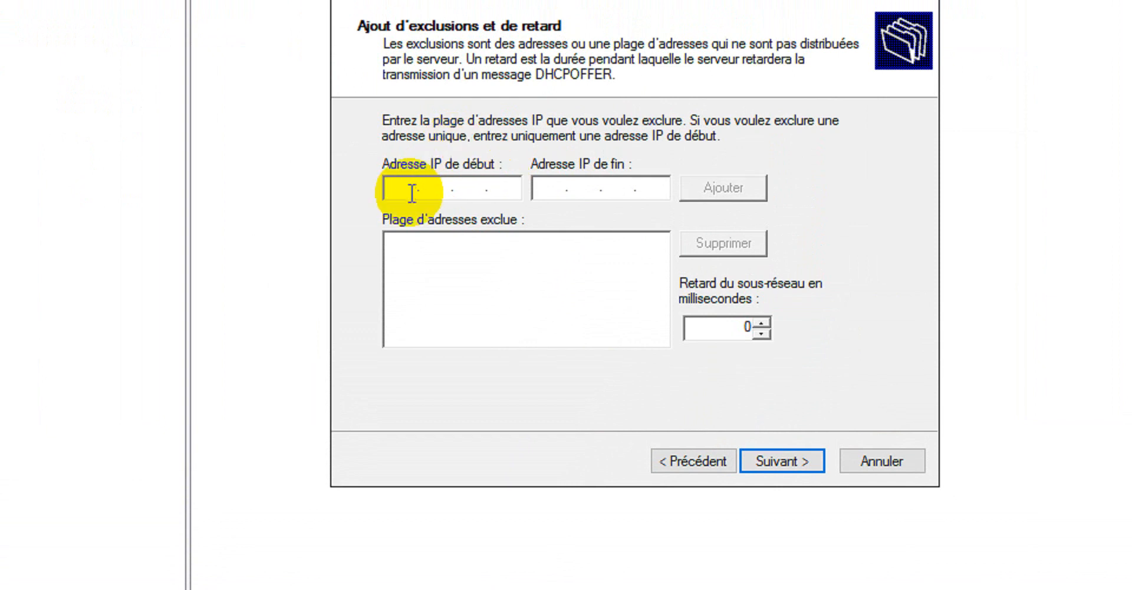
text(192.)
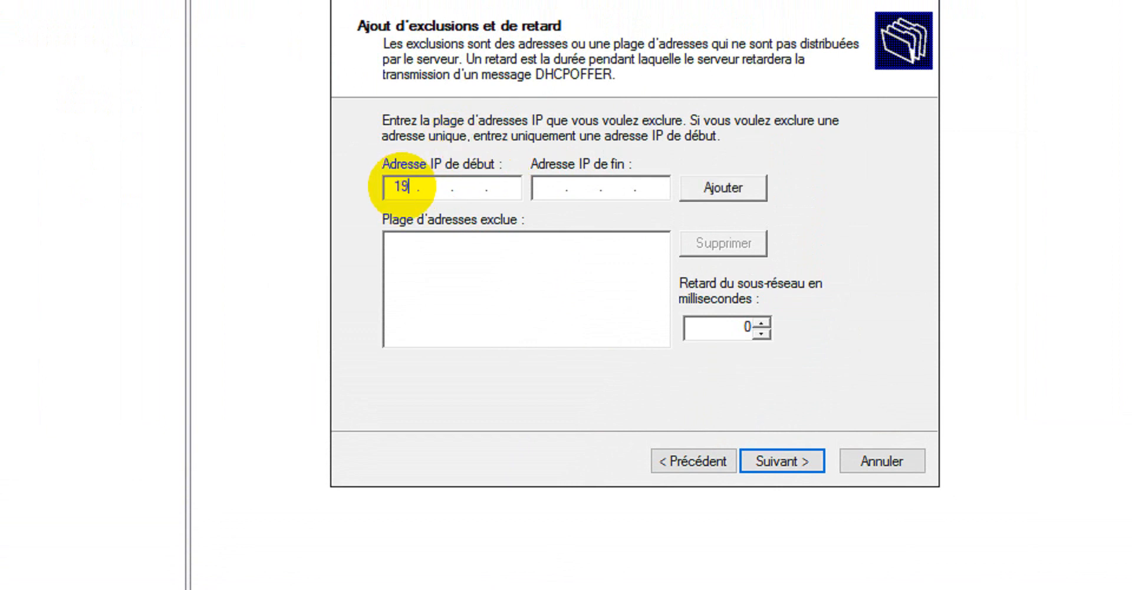
text(168.2.1)
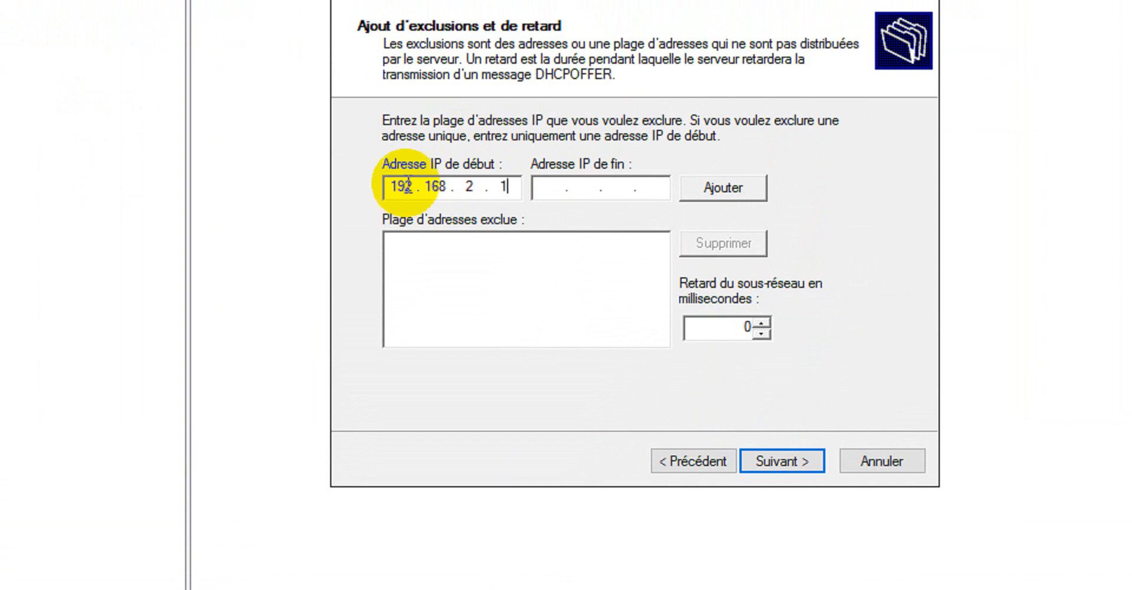
click(549, 192)
text(1)
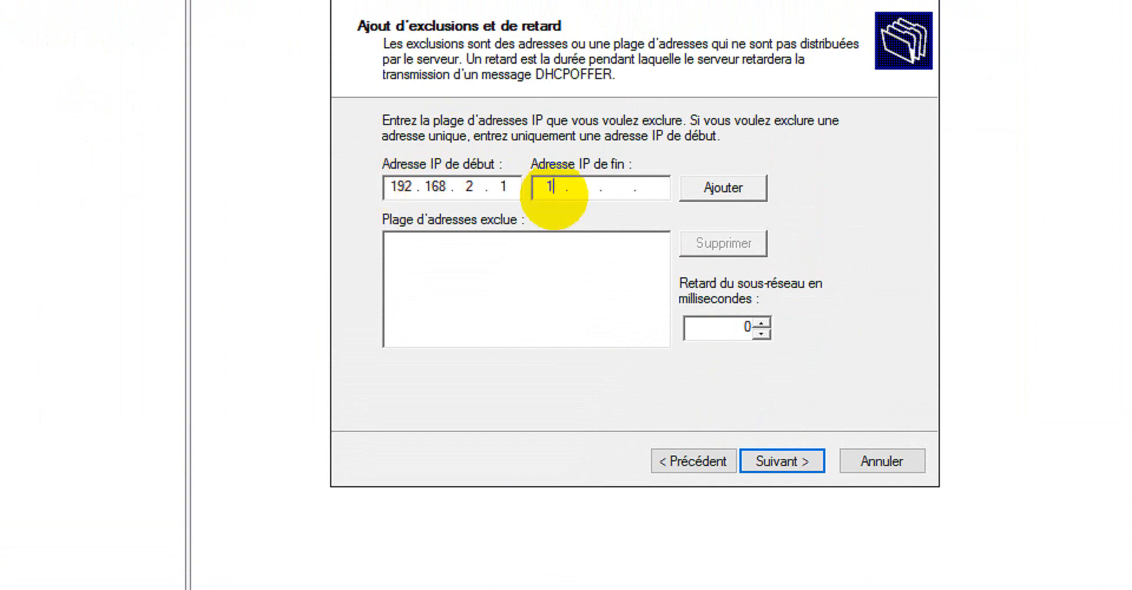
text(92 . 168 . 2 . 5)
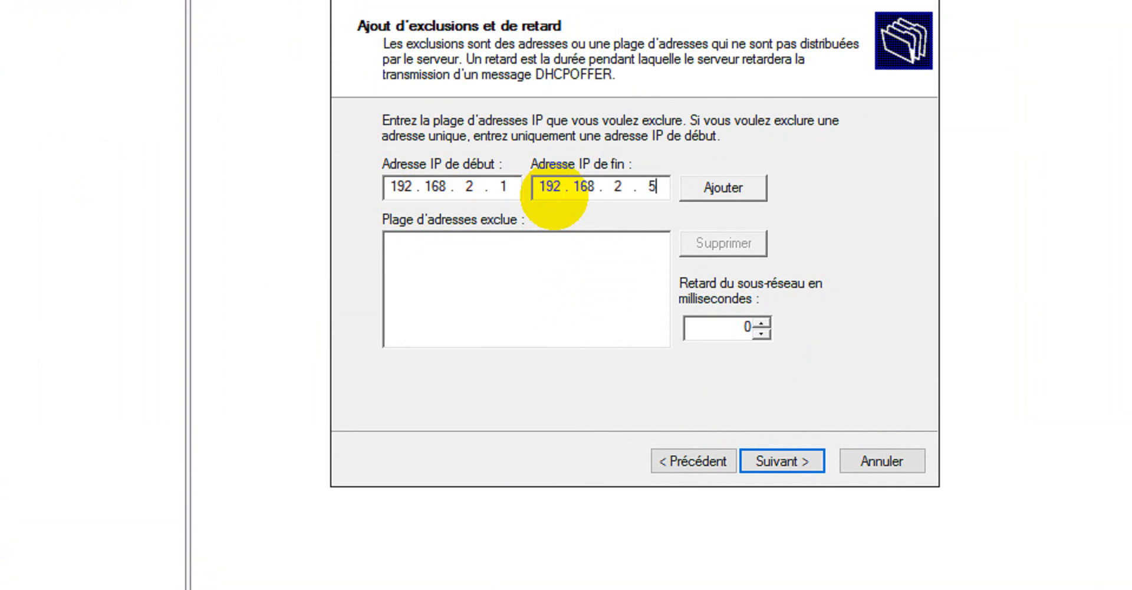
text(9)
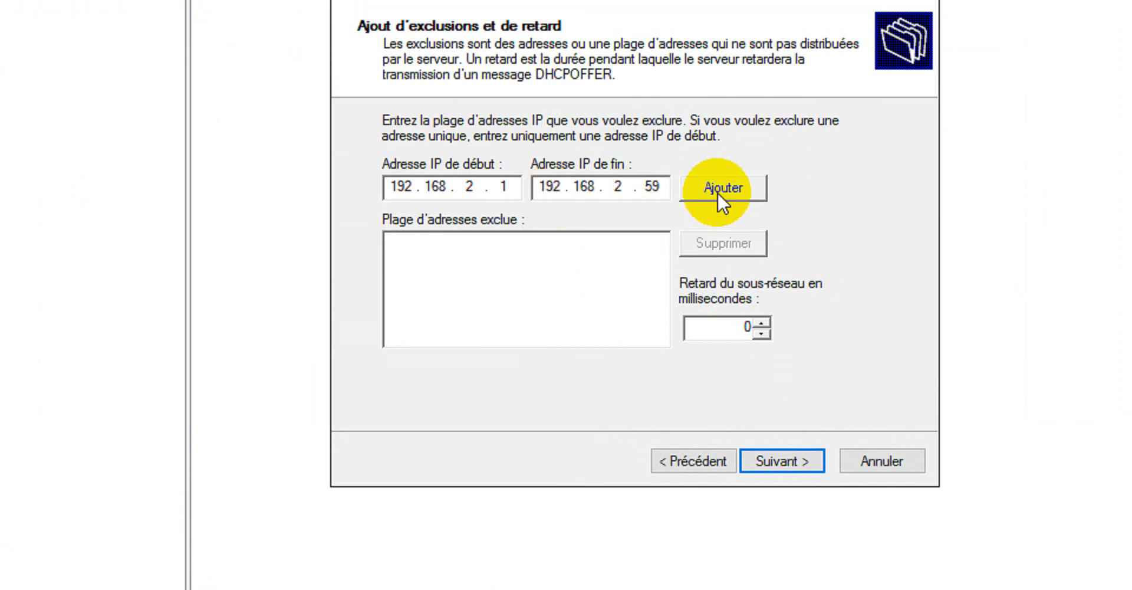
click(733, 186)
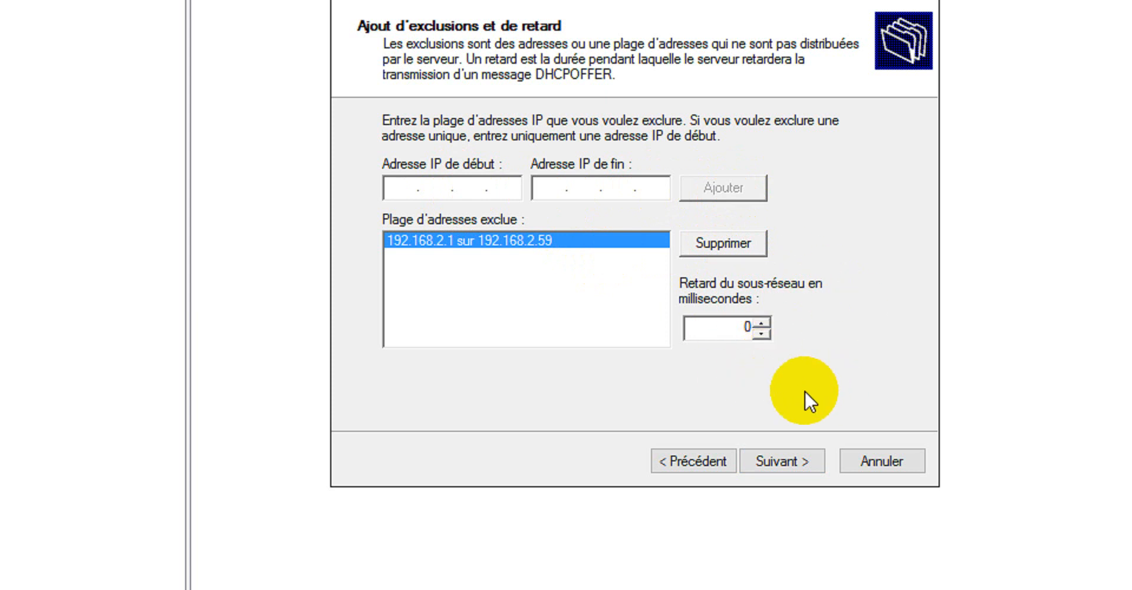
click(790, 446)
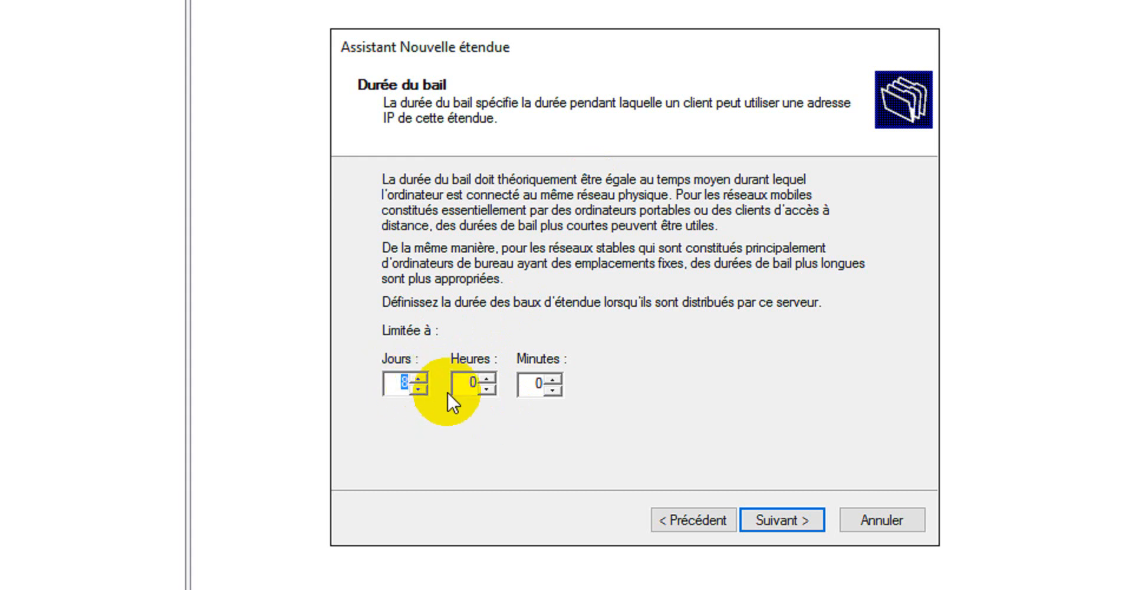
Limit the lease to 0 days and 10 hours, and choose to configure the scope's DHCP options now.
text(0)
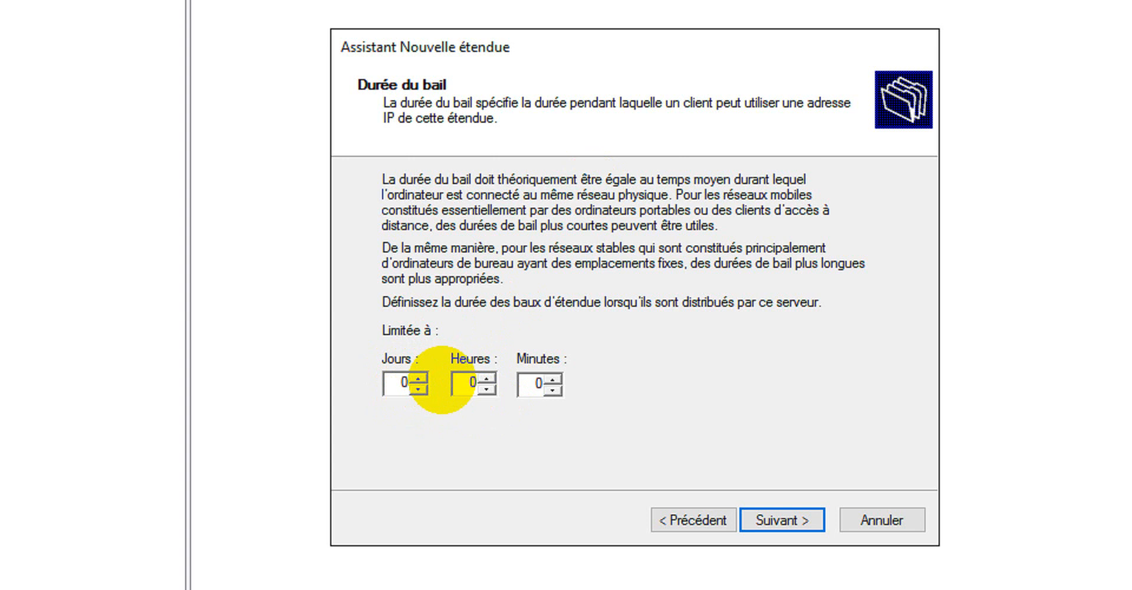
click(486, 377)
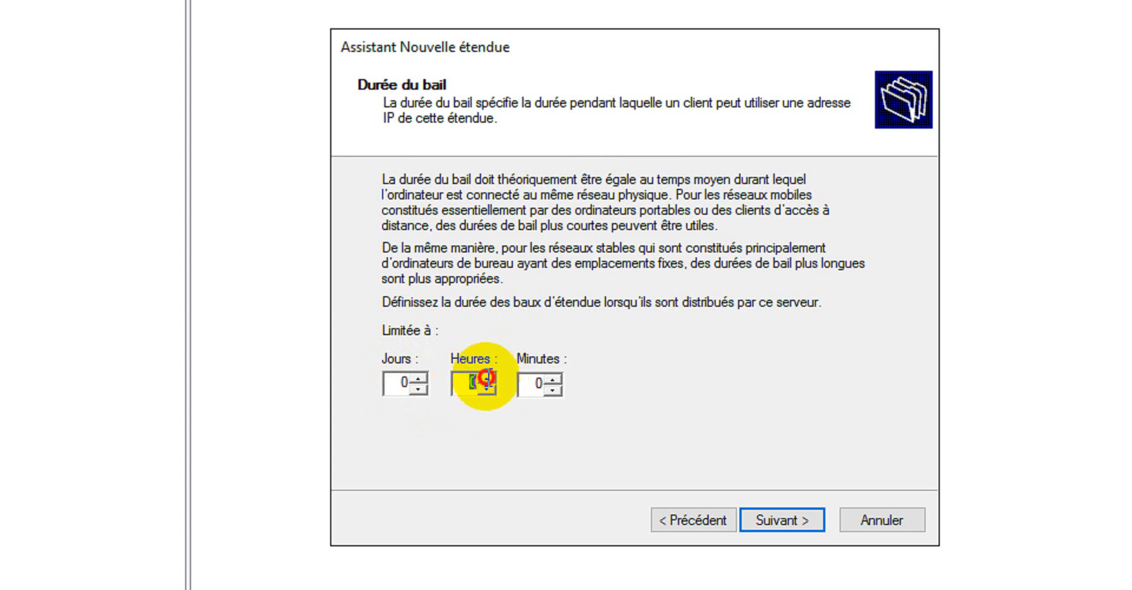
text(10)
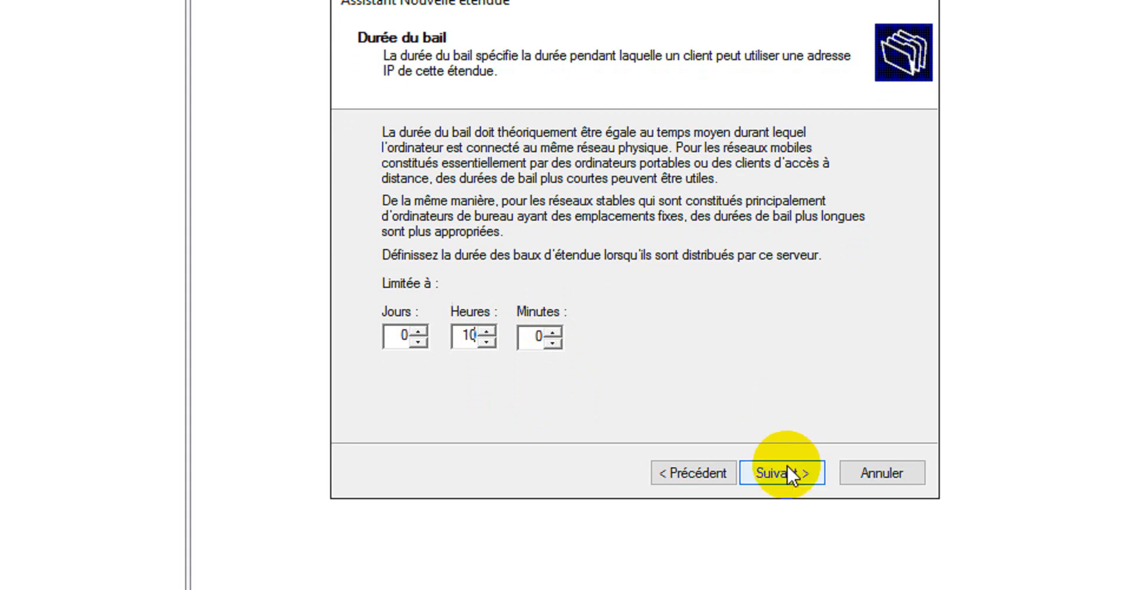
click(784, 450)
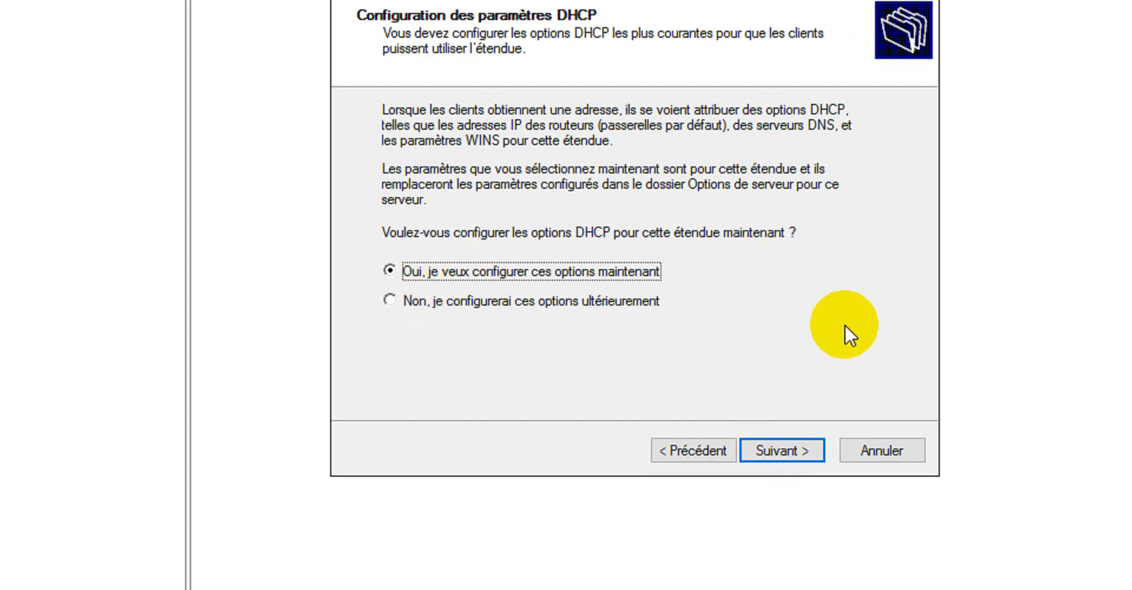
click(795, 444)
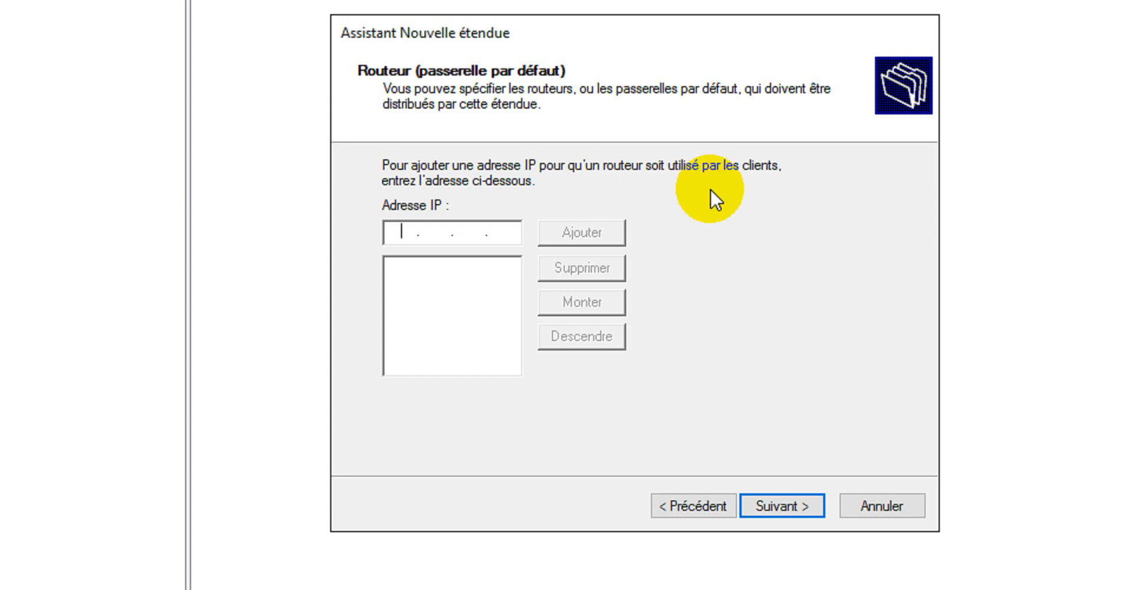
Add 192.168.2.1 as the scope's router (default gateway) address.
text(192 . )
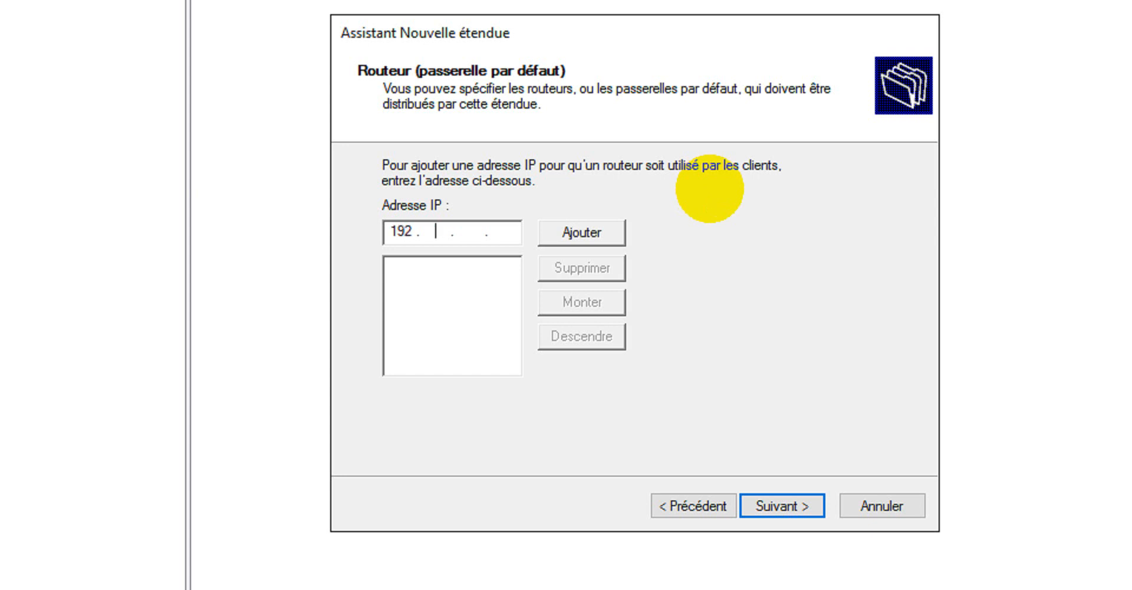
text(168 . 2 . 1)
click(615, 232)
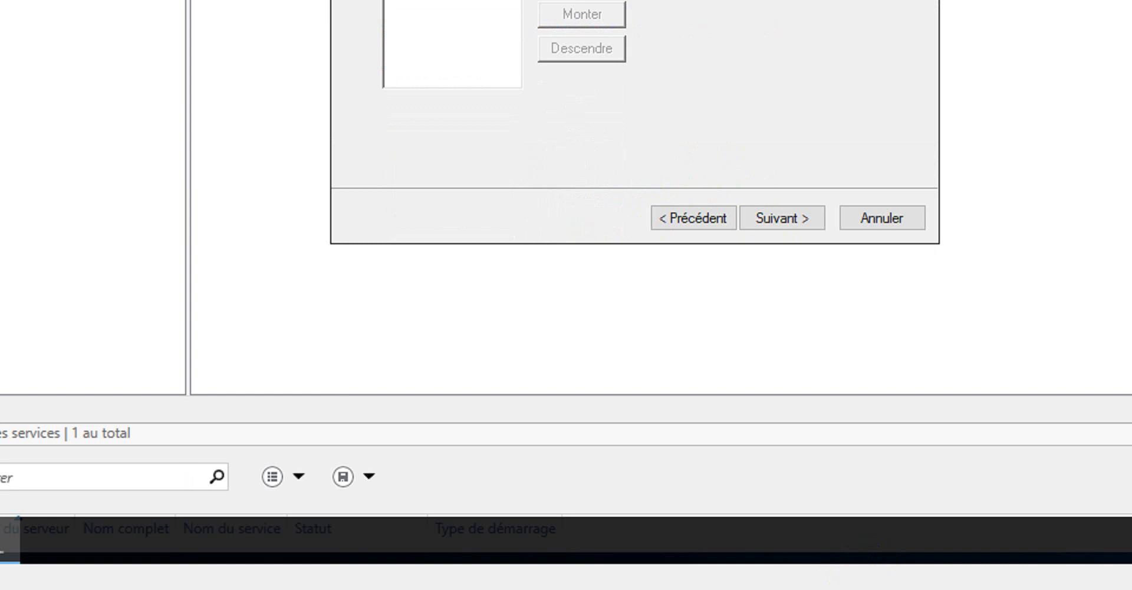
Switch to the DHCP Params document in Word and insert the list item "Passerelle par défaut : 192.168.2.1" below the Réseau line.
key(alt+Tab)
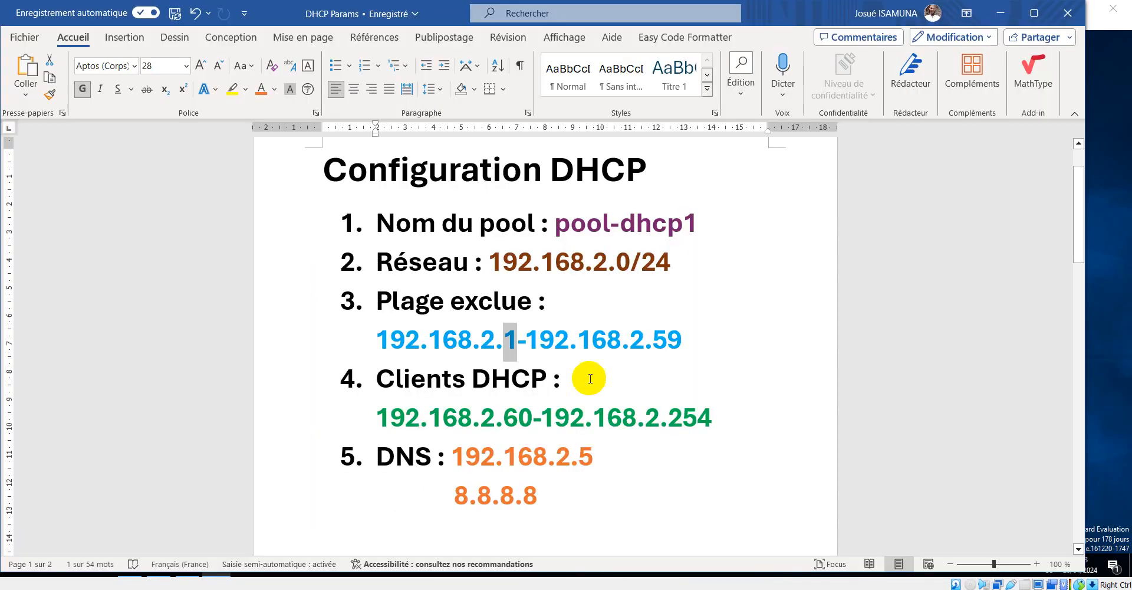
click(700, 341)
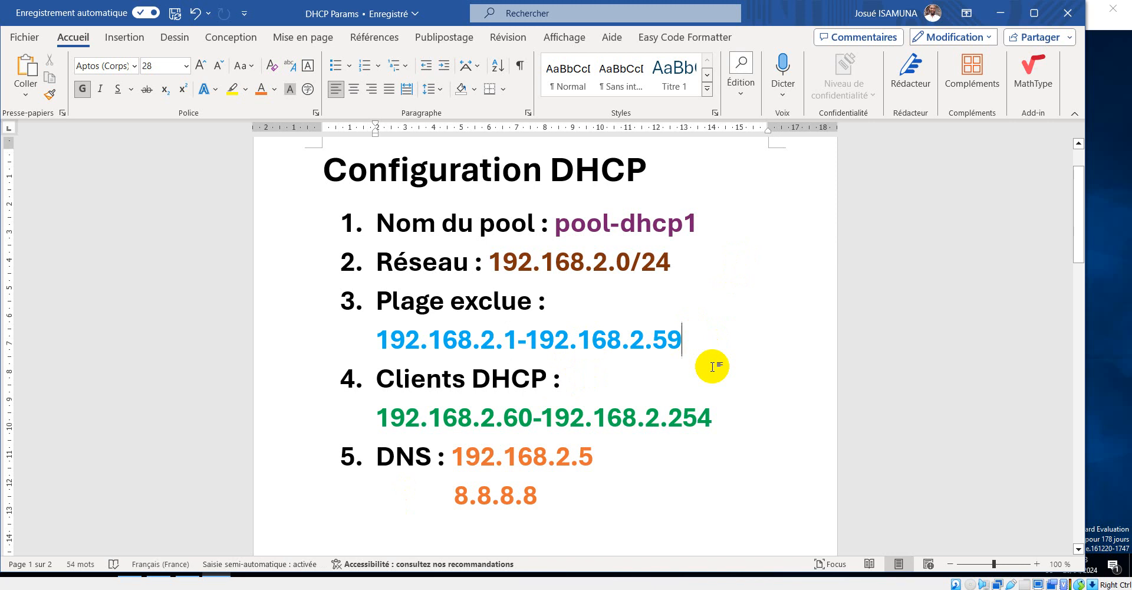
click(694, 261)
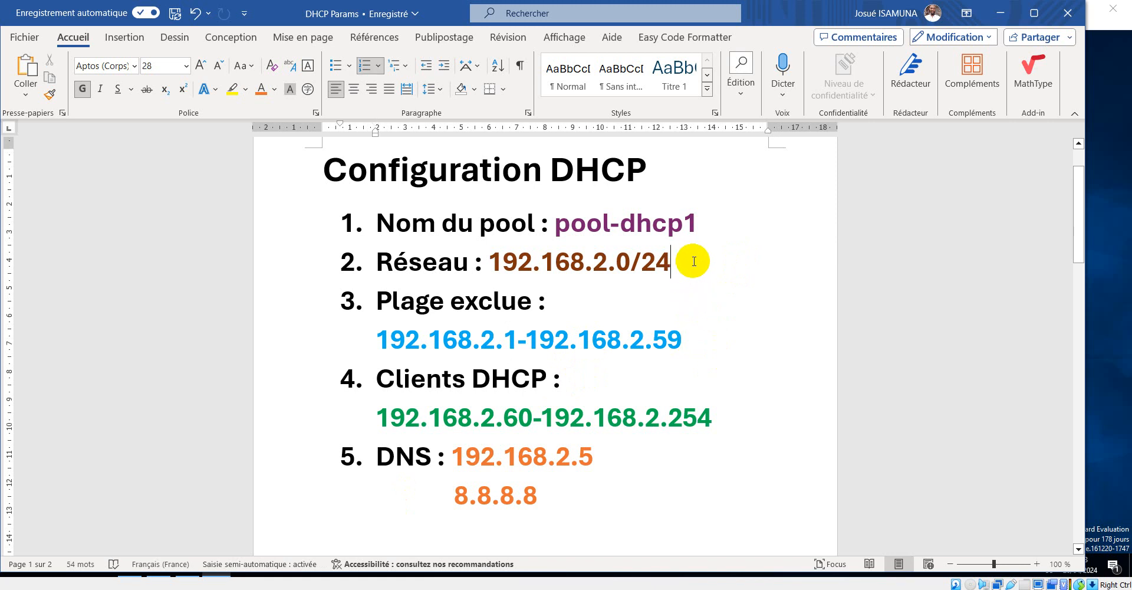
key(Return)
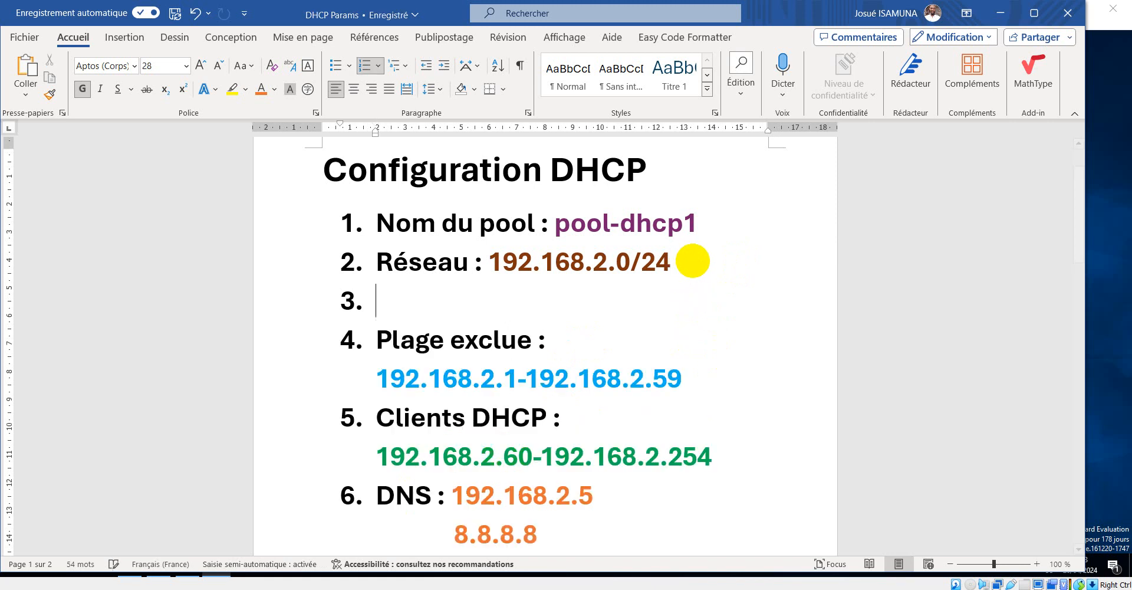
text(Pq)
key(BackSpace)
text(a)
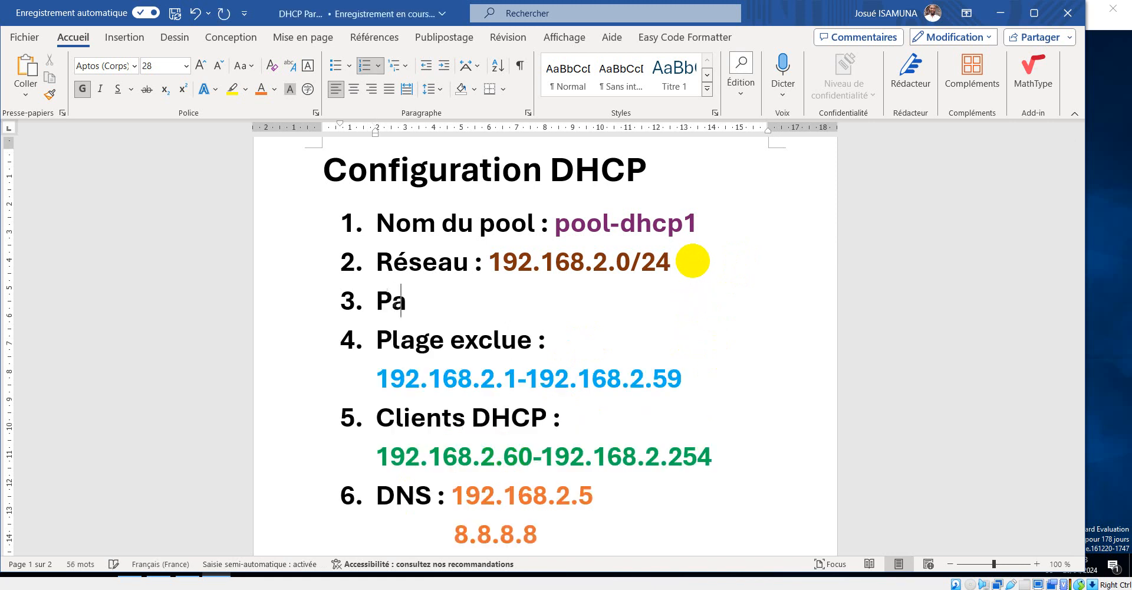
text(sserelle )
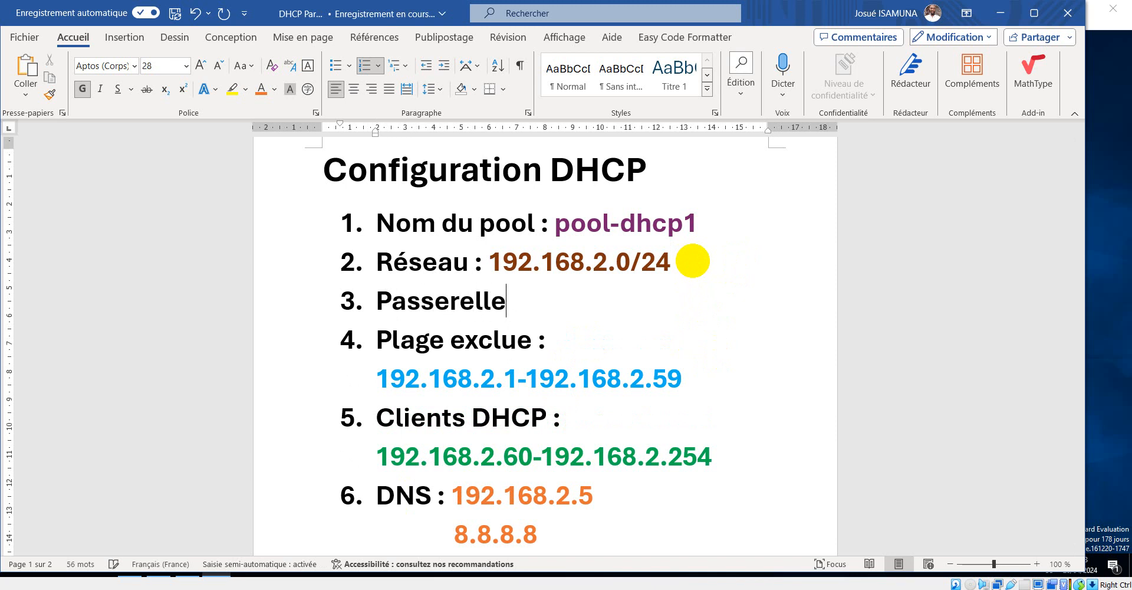
text(par défaut)
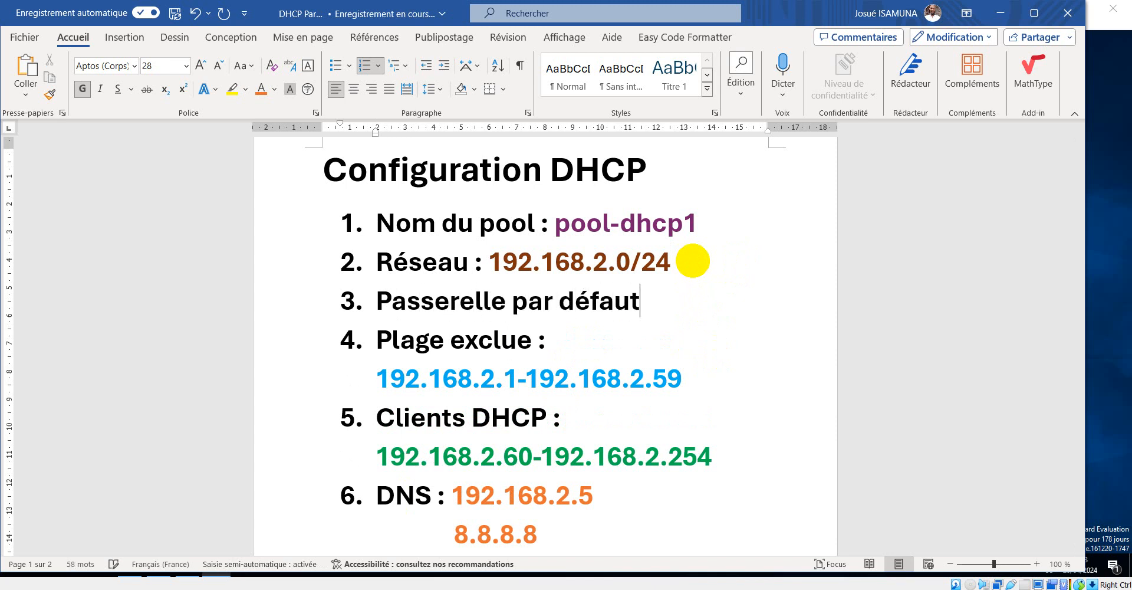
text( : 192)
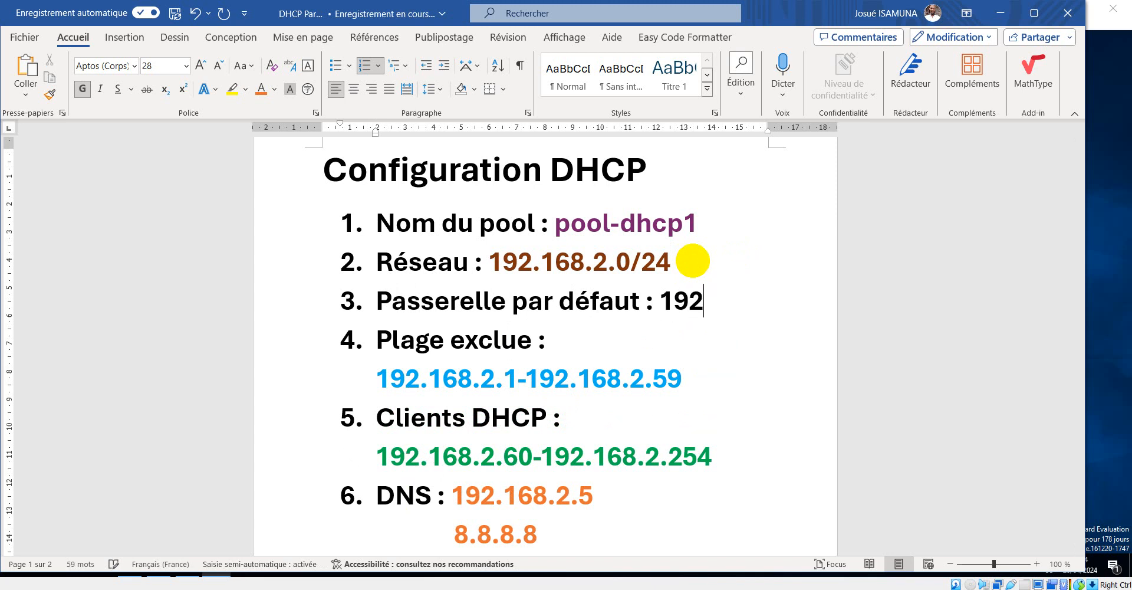
text(.168.2.)
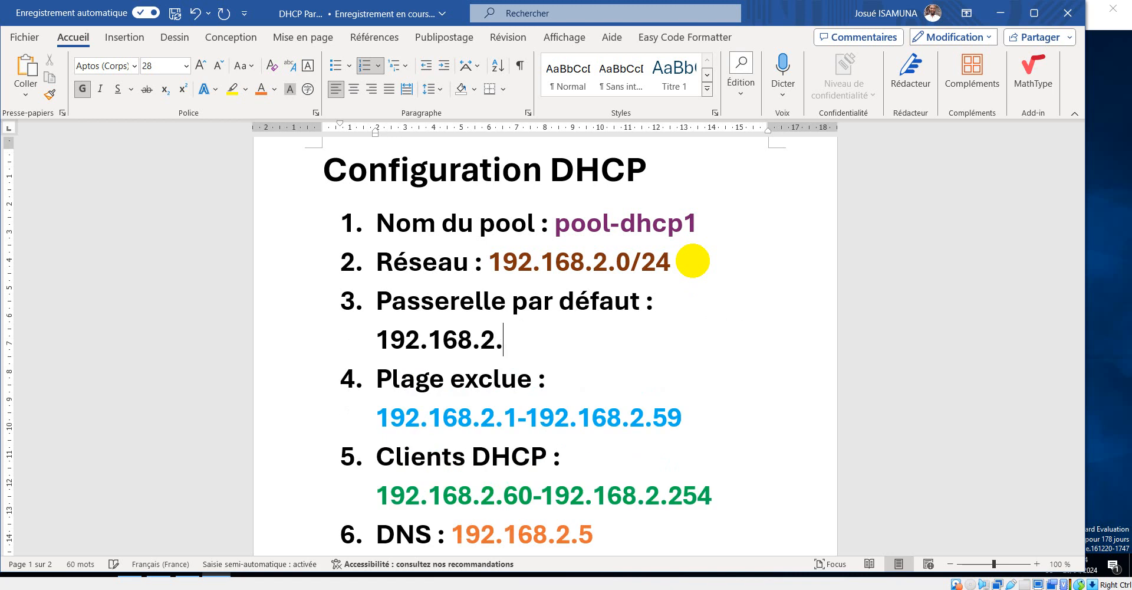
text(1)
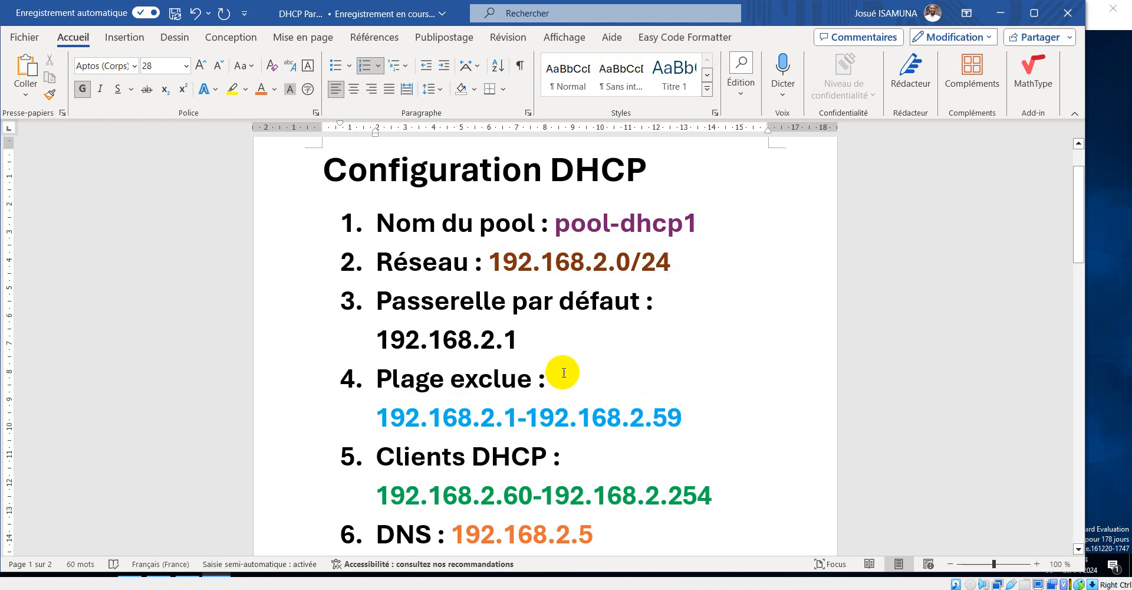
Colour the default gateway address 192.168.2.1 in the list dark red.
drag(515, 339, 376, 339)
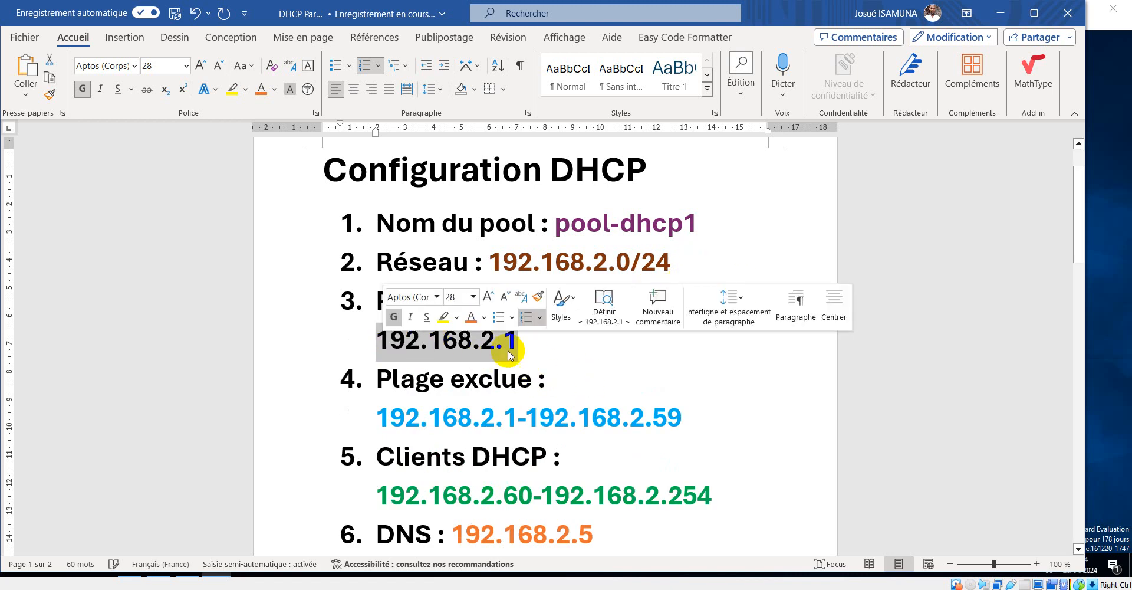
click(483, 317)
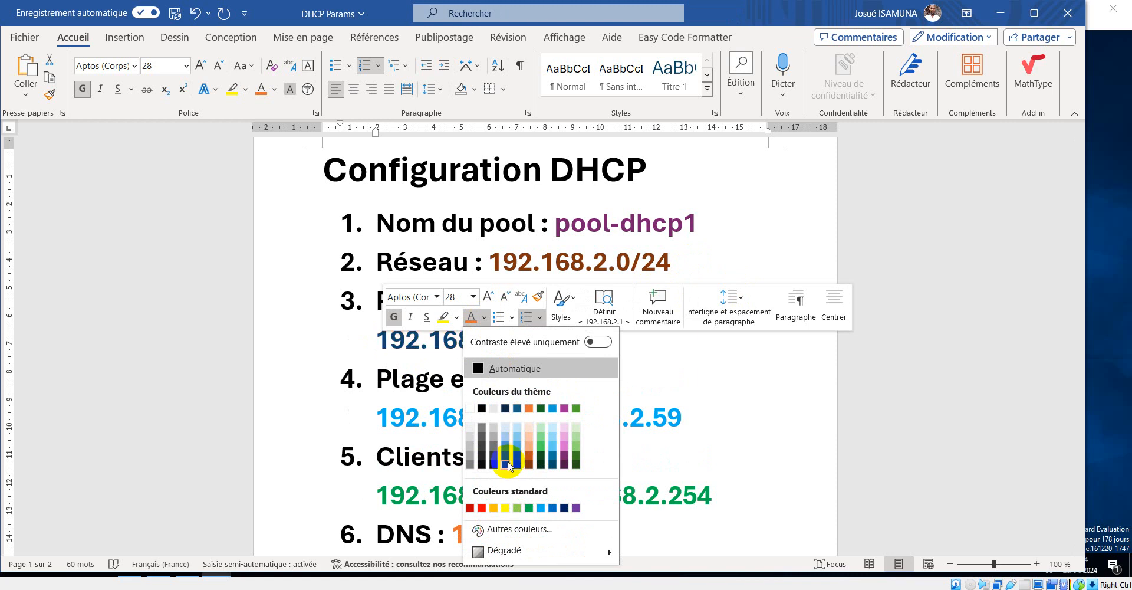
click(470, 508)
click(654, 418)
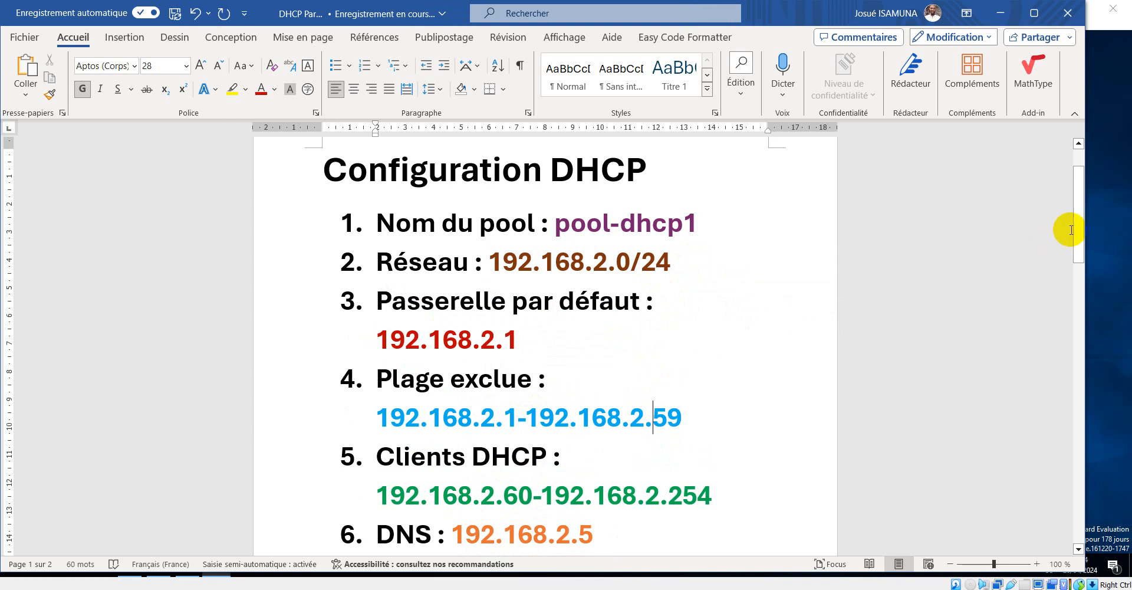
drag(1071, 230, 1072, 238)
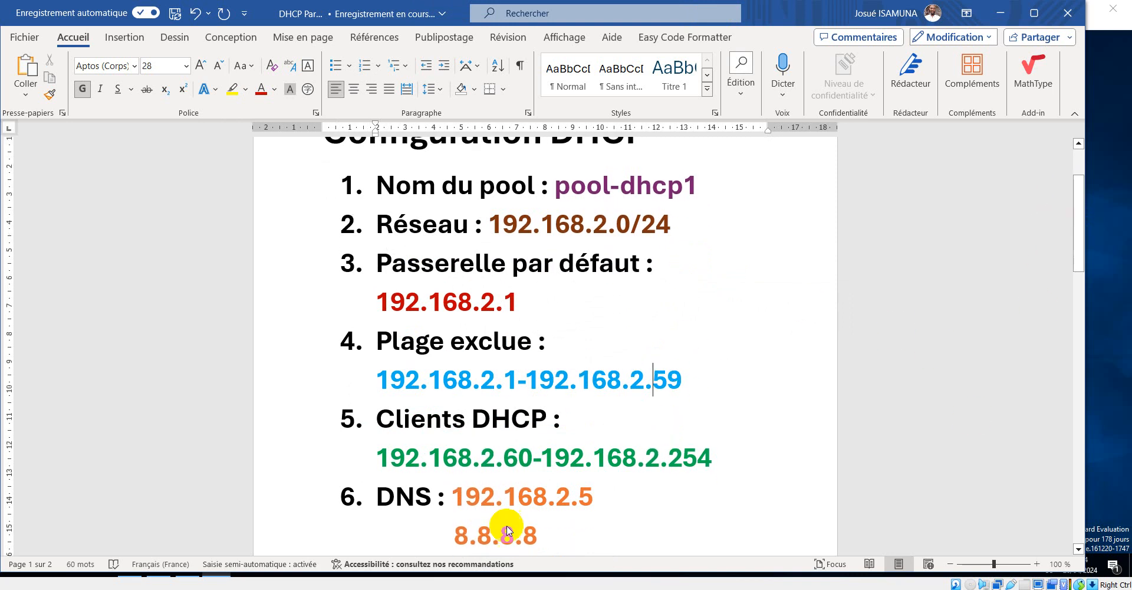
Return to the WindowsServeur2016Fr machine and continue from the router page to the domain name and DNS servers page.
click(775, 589)
click(690, 553)
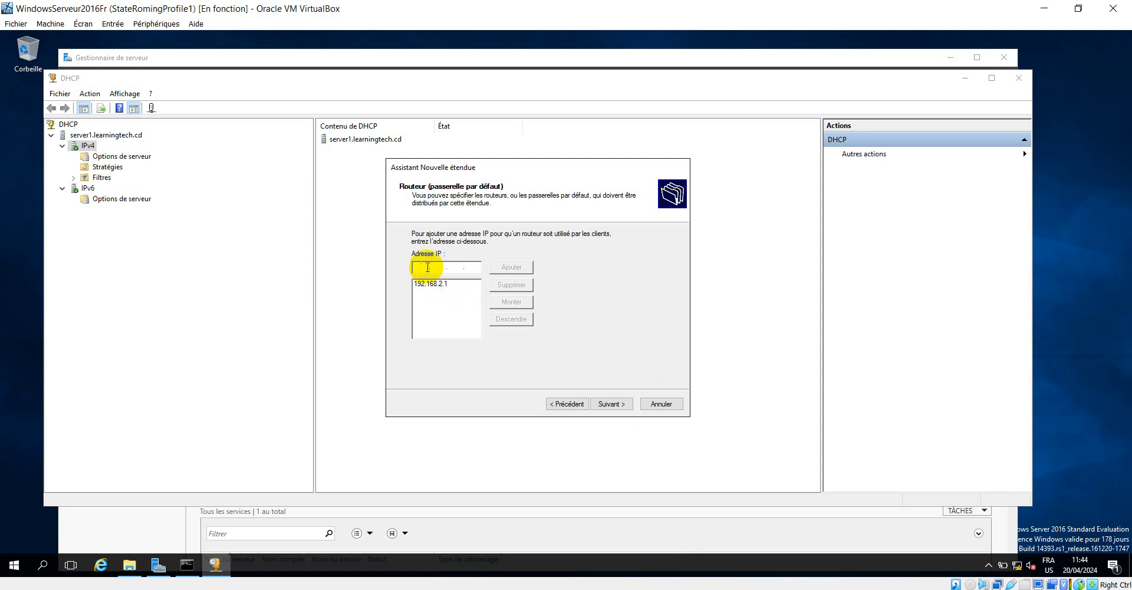
click(578, 588)
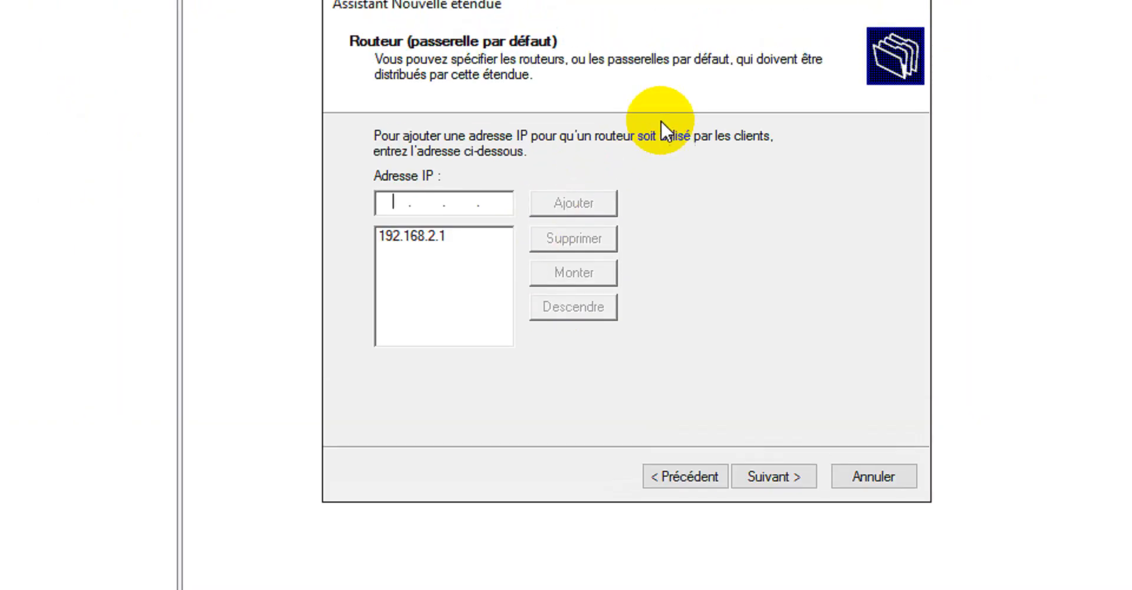
click(762, 476)
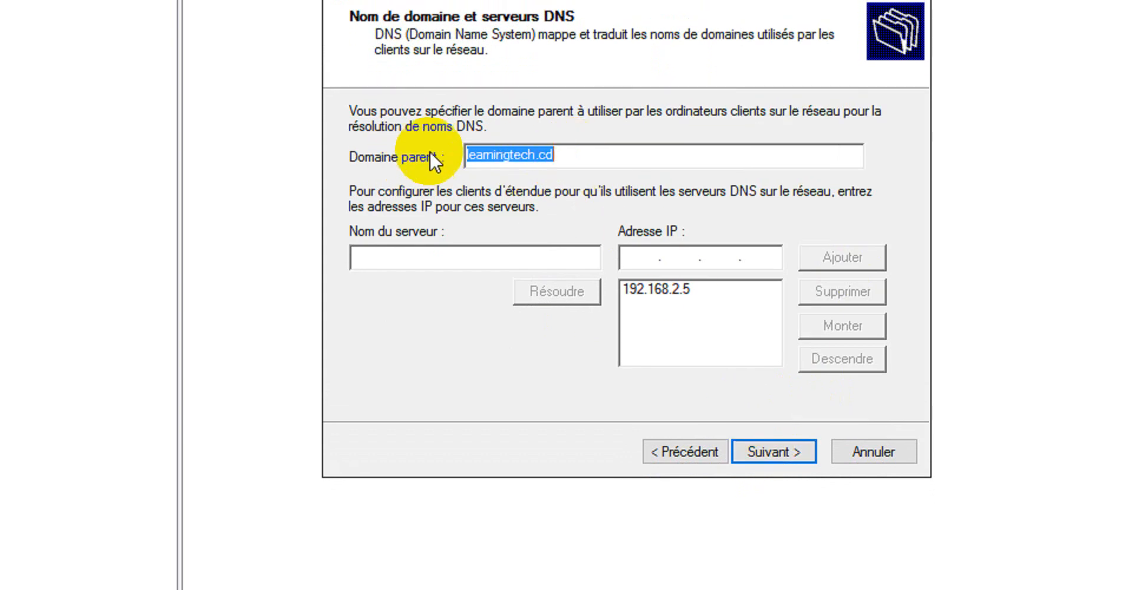
Remove 192.168.2.5 from the DNS servers list and clear the IP address entry.
click(573, 160)
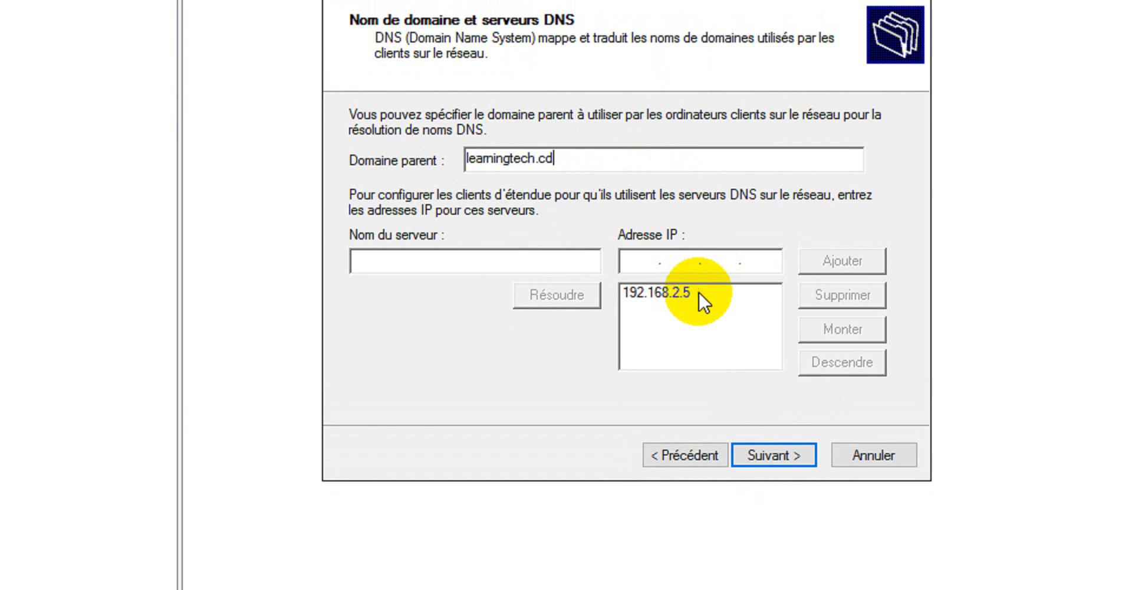
click(658, 289)
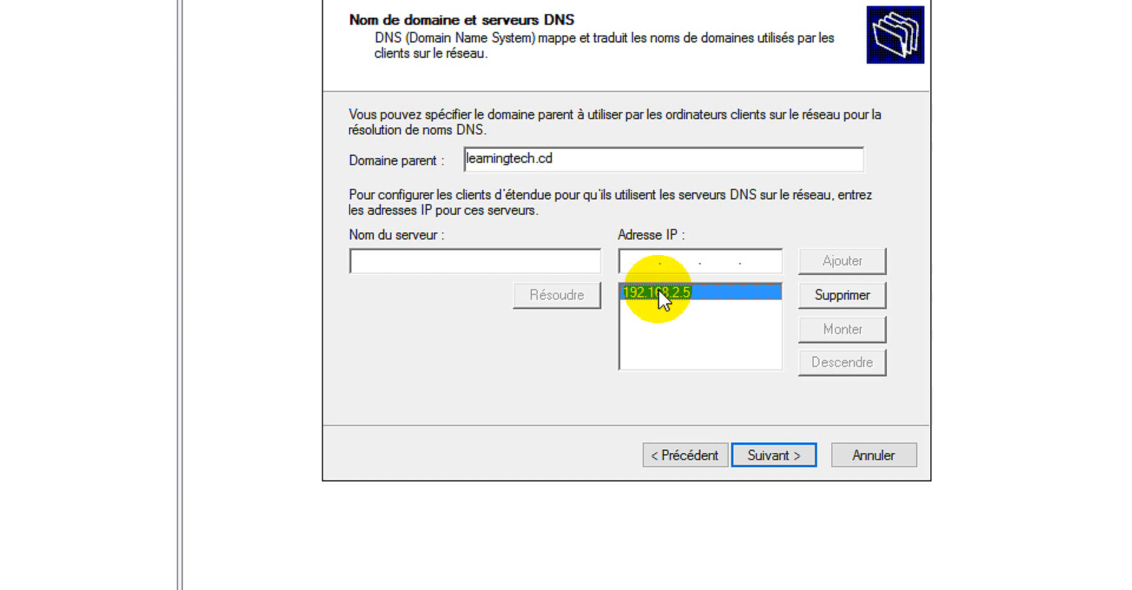
click(805, 295)
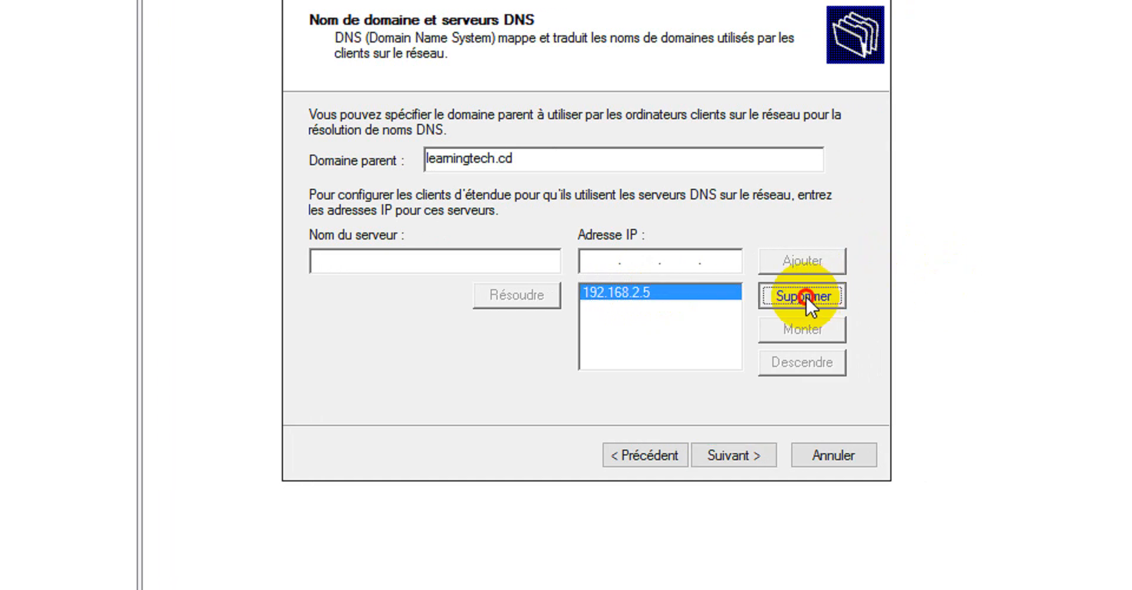
click(732, 259)
key(BackSpace)
key(BackSpace)
key(BackSpace)
key(BackSpace)
key(BackSpace)
key(BackSpace)
key(BackSpace)
key(BackSpace)
key(BackSpace)
key(BackSpace)
key(BackSpace)
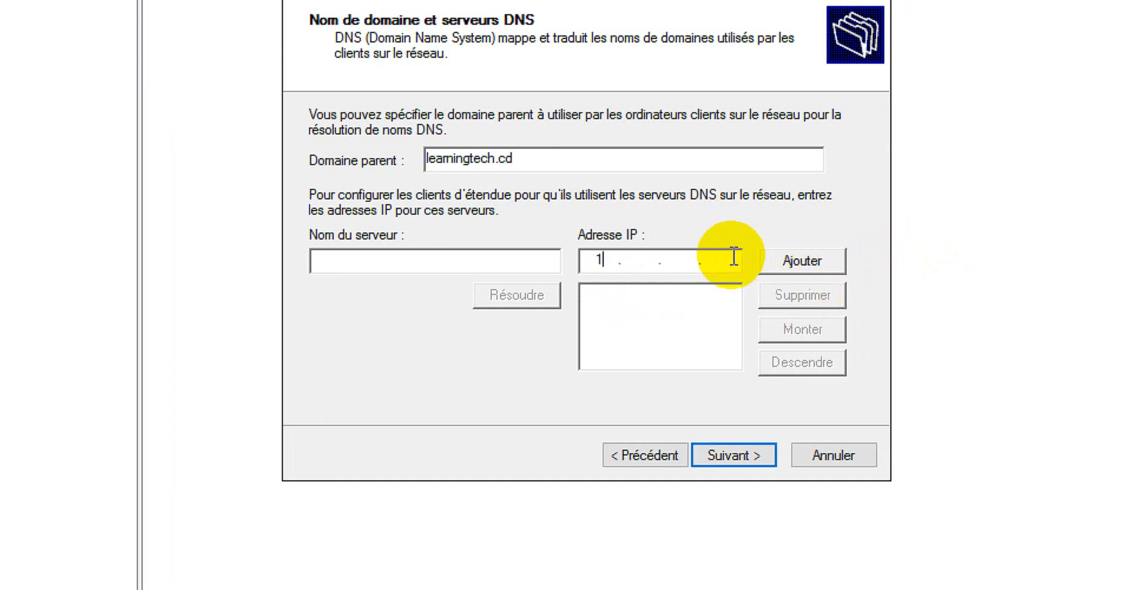
Enter Server1.learningtech,cd as the DNS server name and try to resolve it to an address.
click(513, 269)
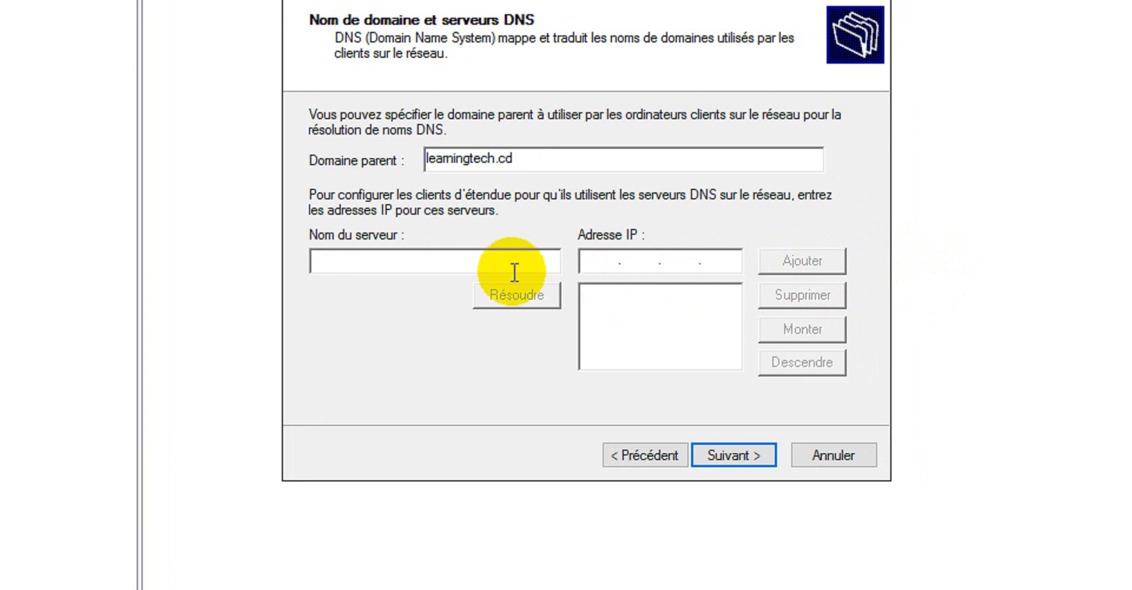
text(Server1.le)
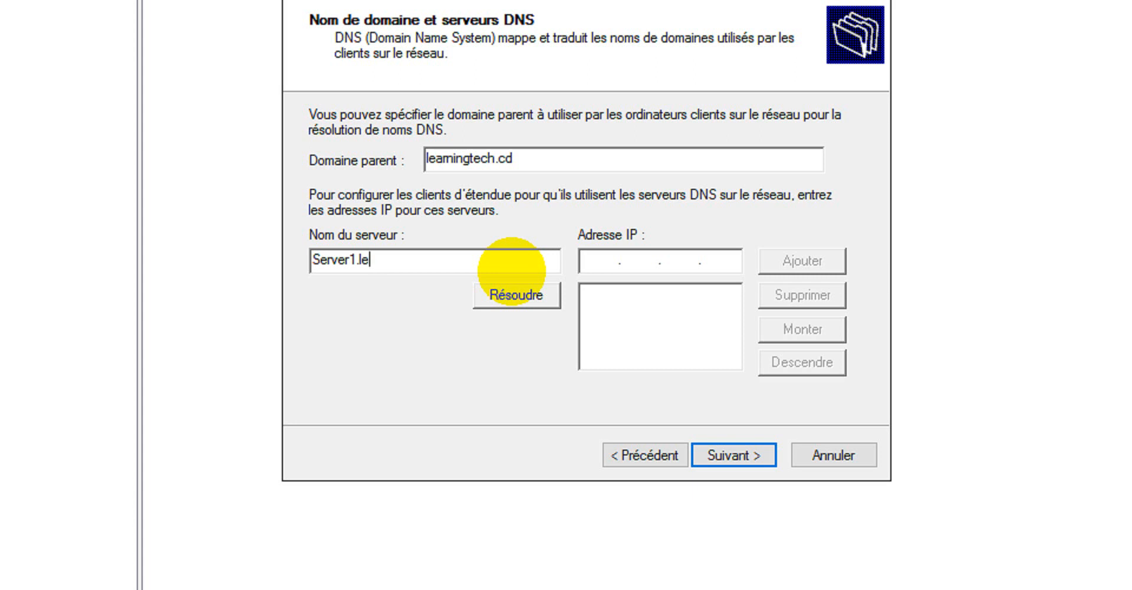
text(arningtech,cd)
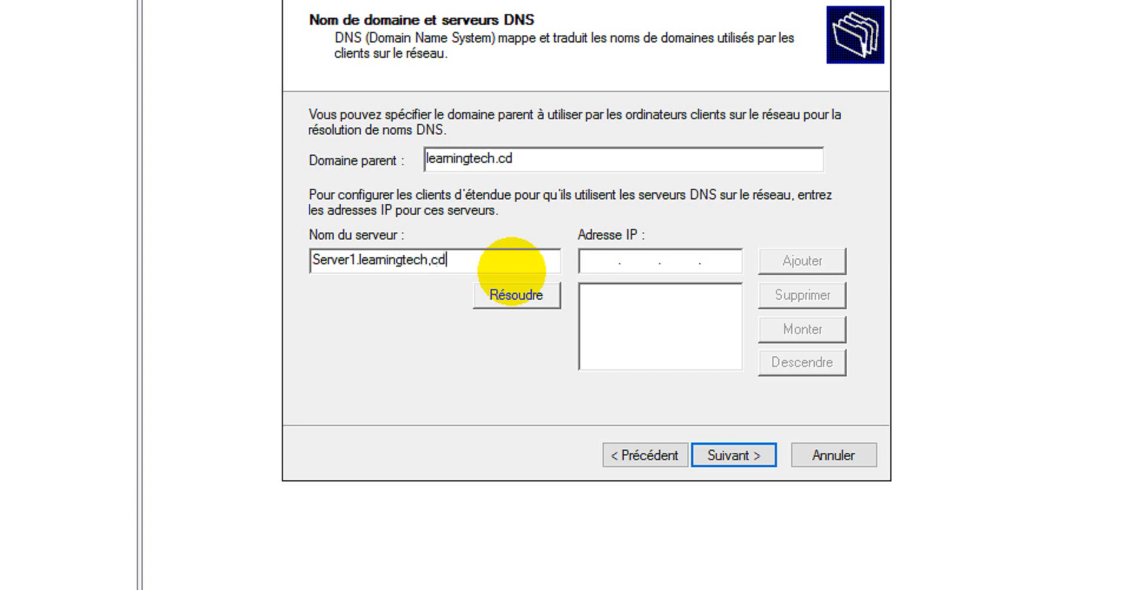
click(529, 298)
click(670, 324)
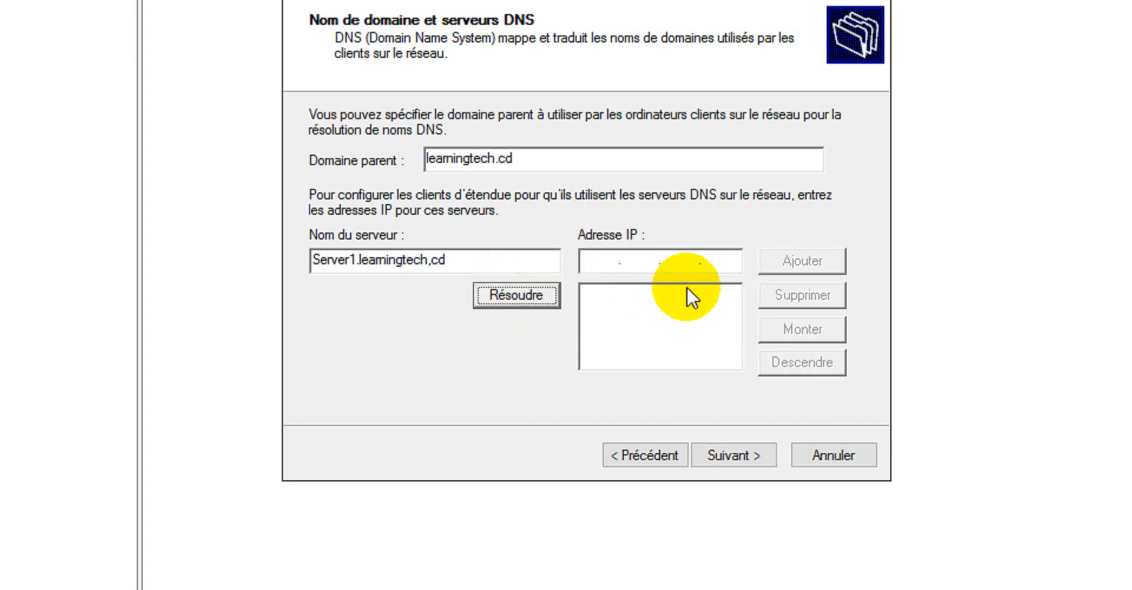
Enter 192.168.2.5 as the DNS server's IP address, try resolving the server name, and add the address to the list.
click(600, 259)
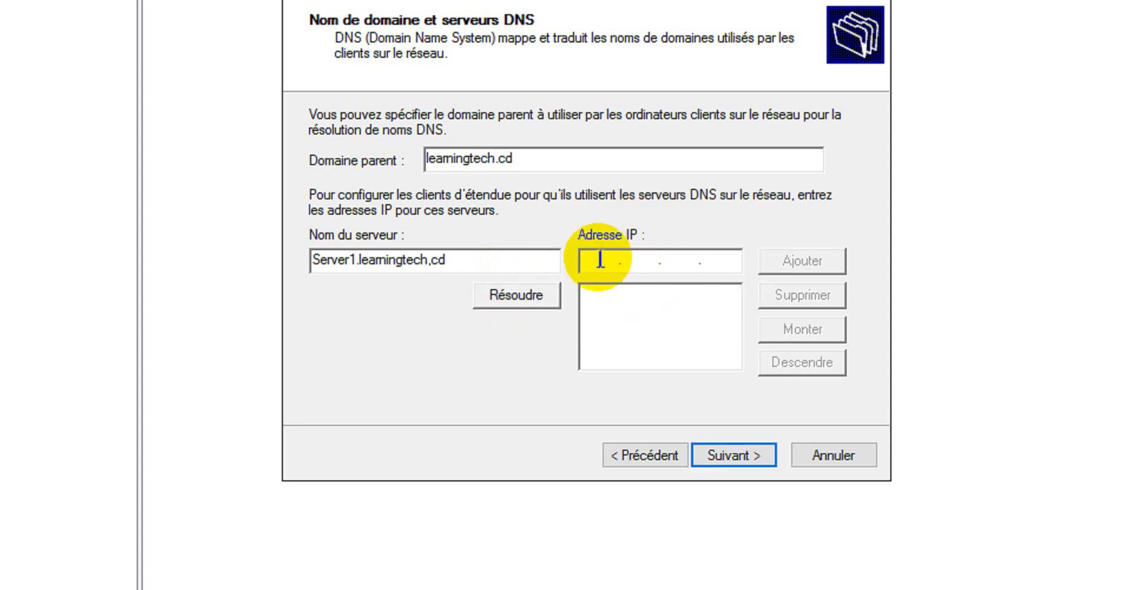
text(192.168.)
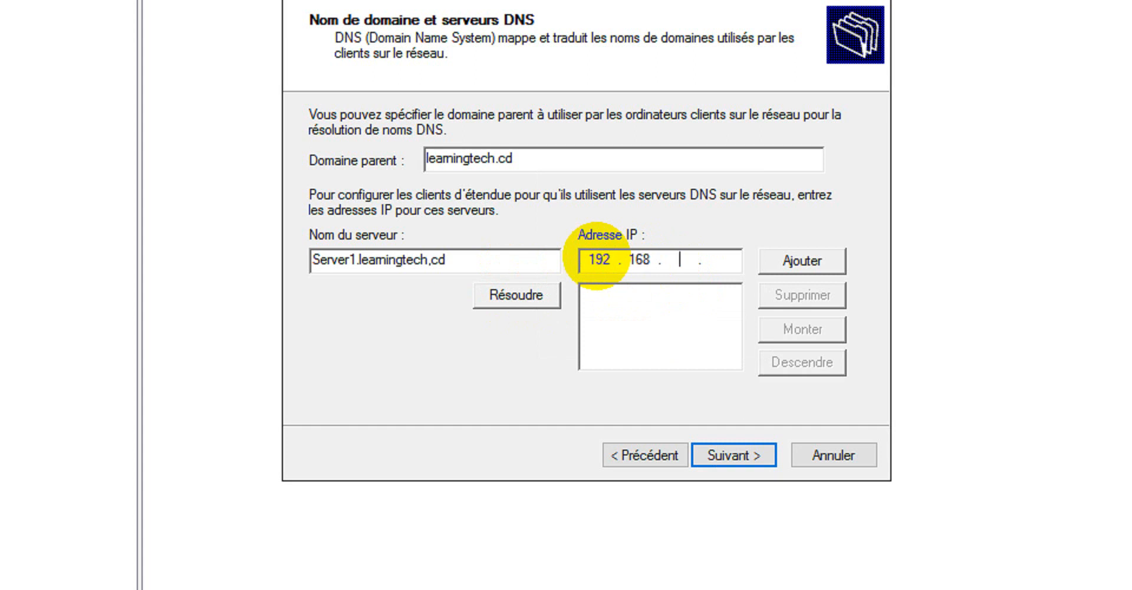
text(2.5)
click(535, 295)
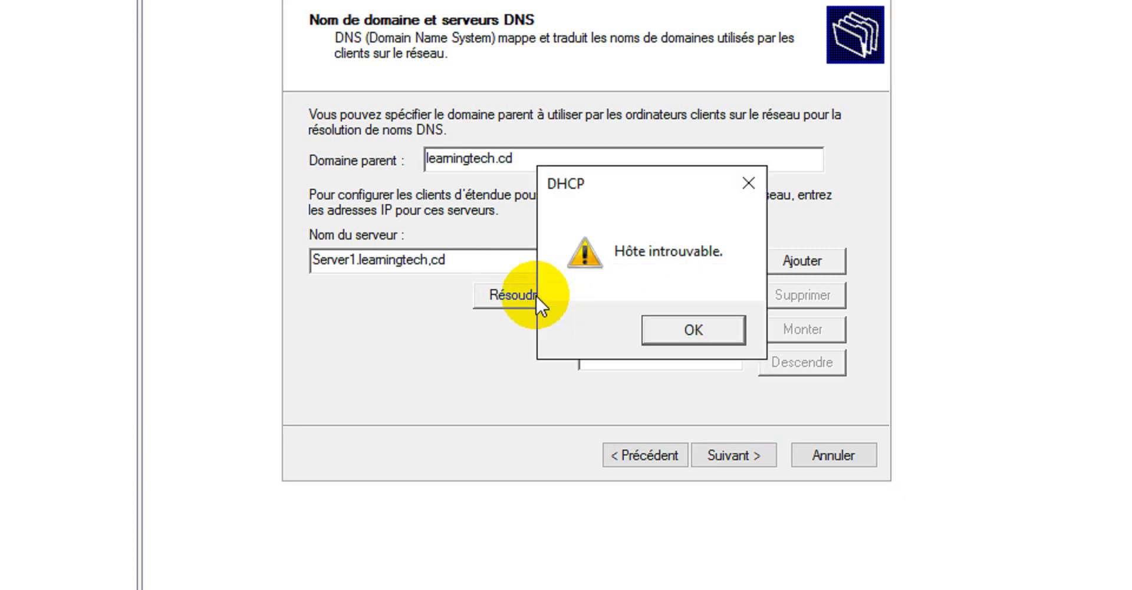
click(695, 330)
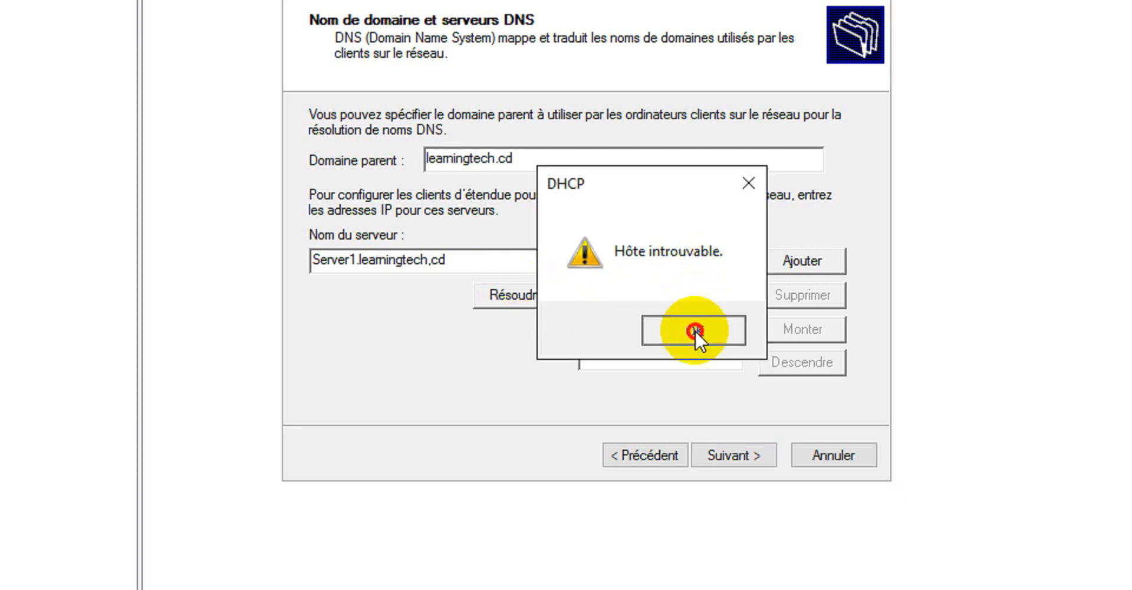
click(810, 264)
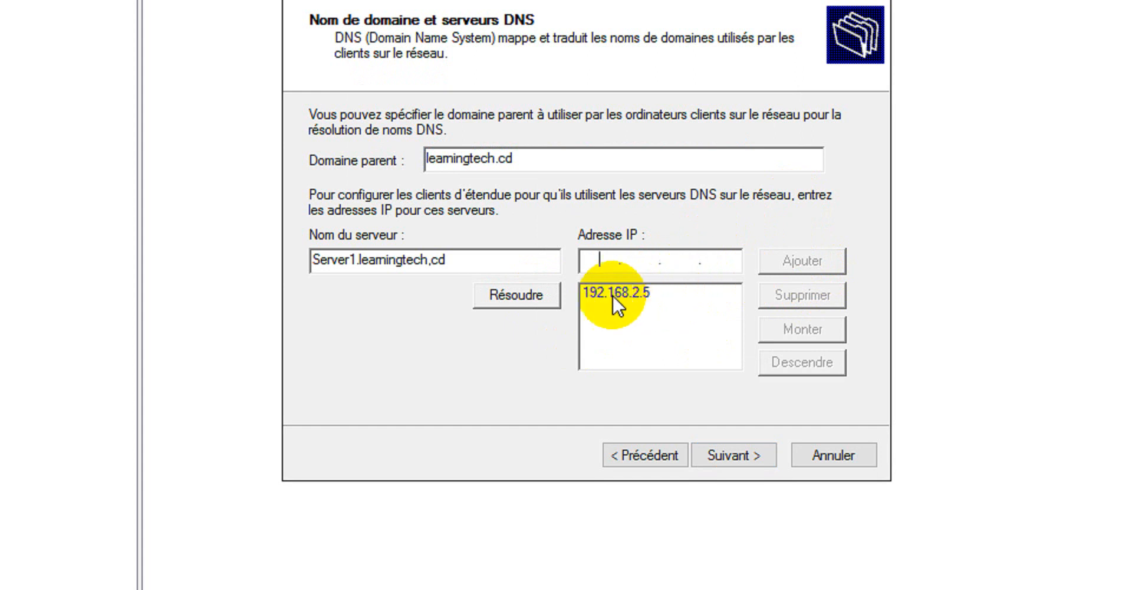
Retry resolving the DNS server name Server1.learningtech,cd twice.
click(512, 293)
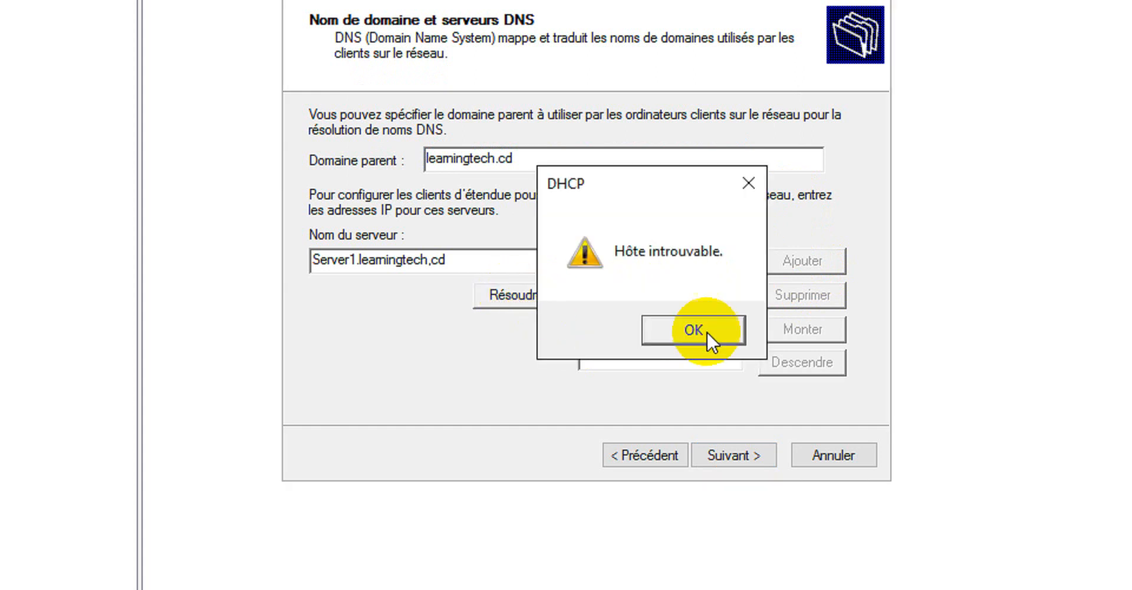
click(709, 328)
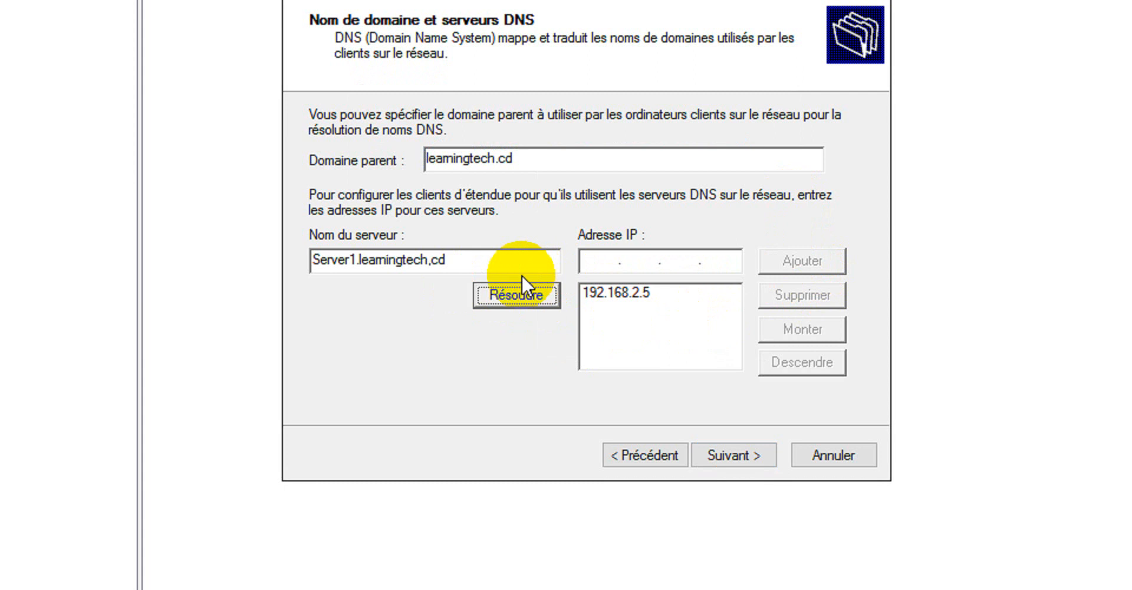
click(551, 292)
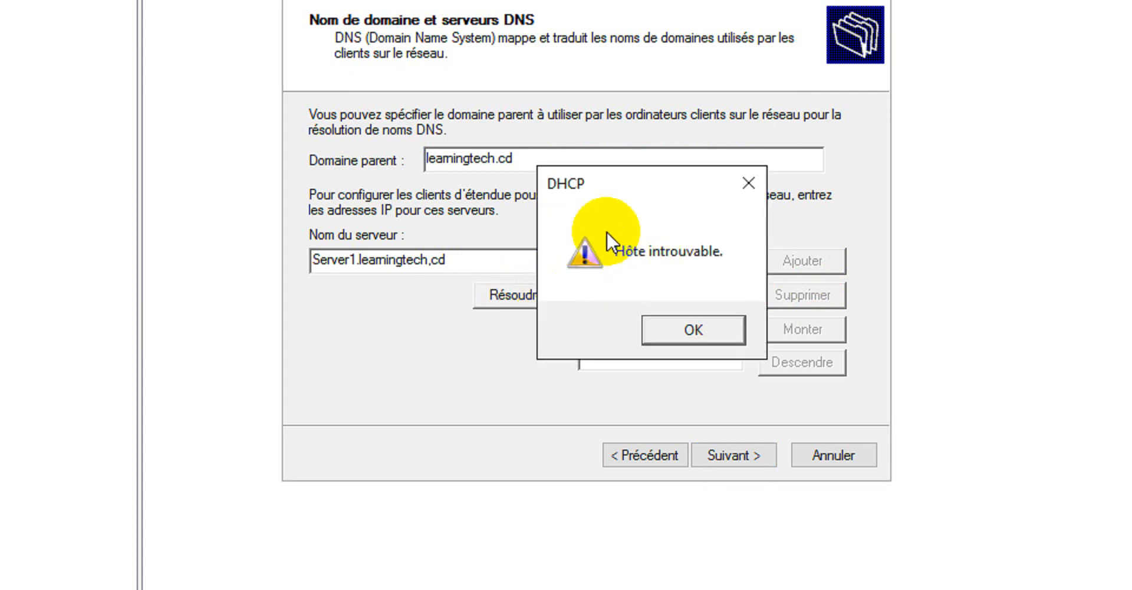
click(748, 183)
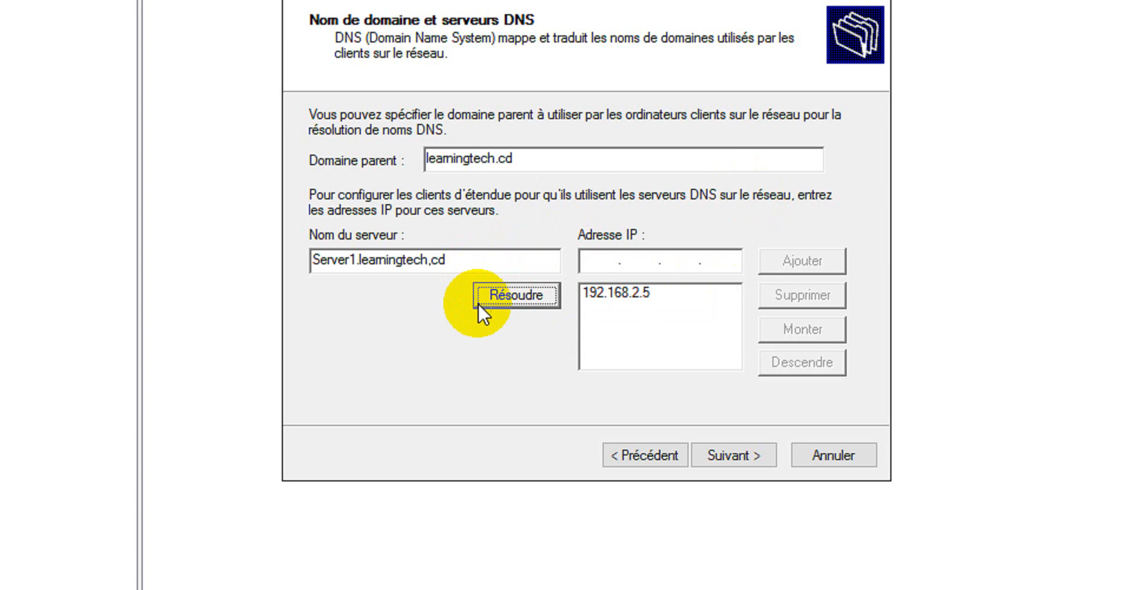
Correct the DNS server name to Server1.learningtech.cd.
click(431, 263)
key(BackSpace)
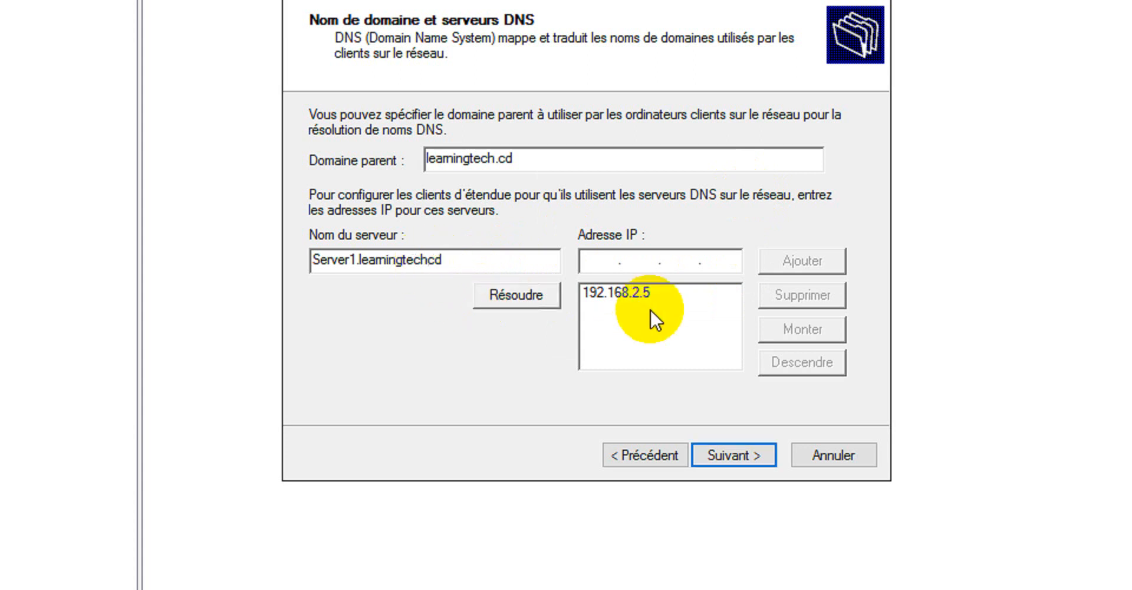
text(.)
key(BackSpace)
text(.)
Remove 192.168.2.5 from the DNS servers list and empty the IP address entry.
click(652, 296)
click(799, 293)
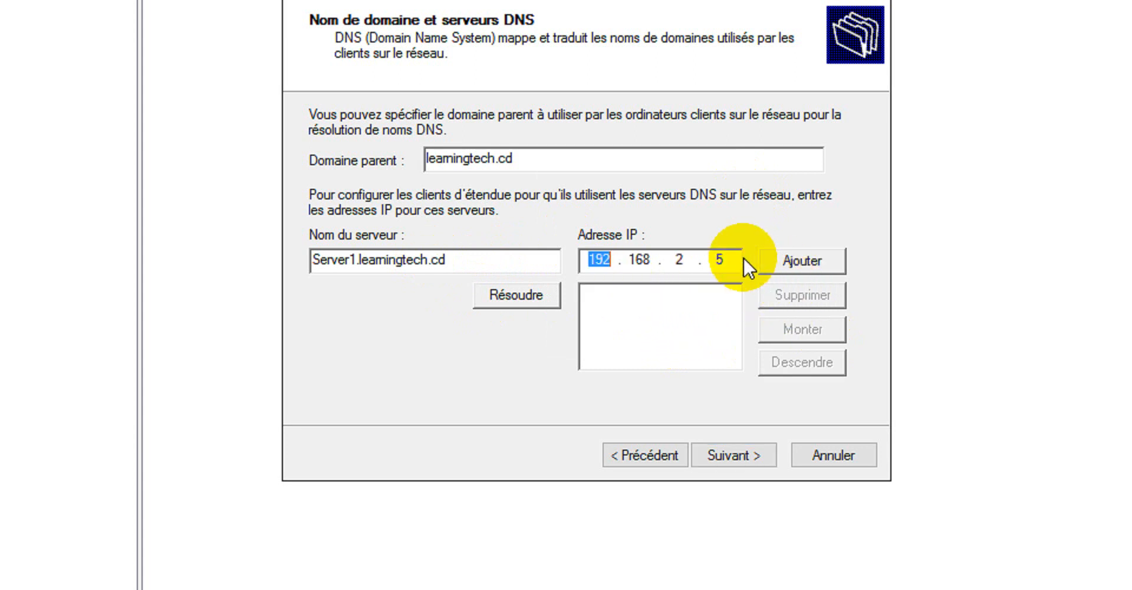
double_click(731, 259)
key(BackSpace)
key(BackSpace)
key(BackSpace)
key(BackSpace)
key(BackSpace)
key(BackSpace)
key(BackSpace)
key(BackSpace)
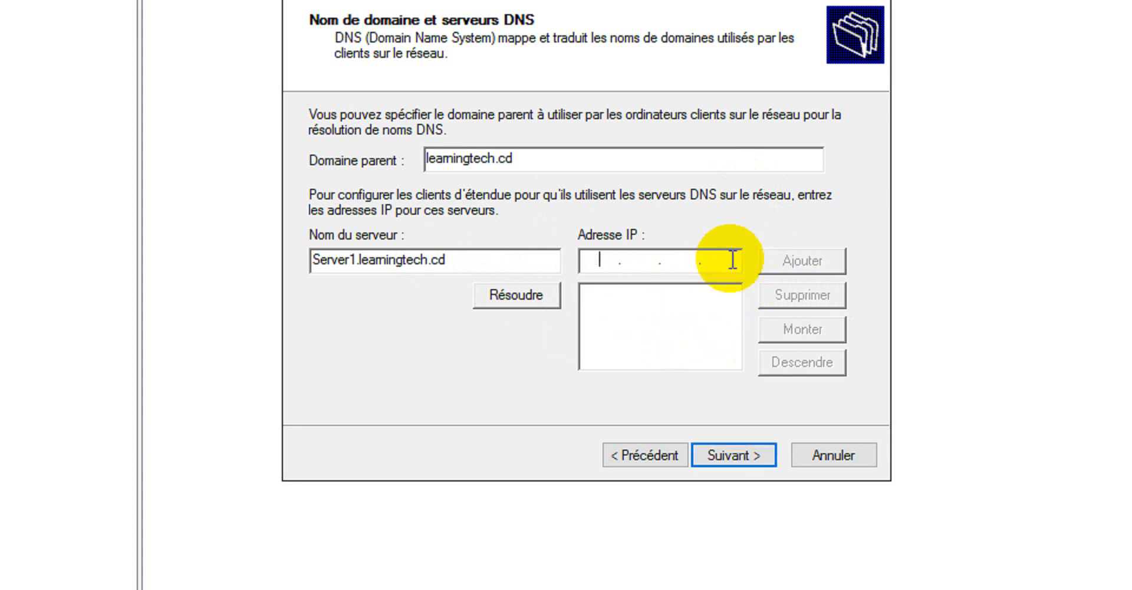
Resolve Server1.learningtech.cd to its IP address, then clear the resolved address entry.
click(525, 292)
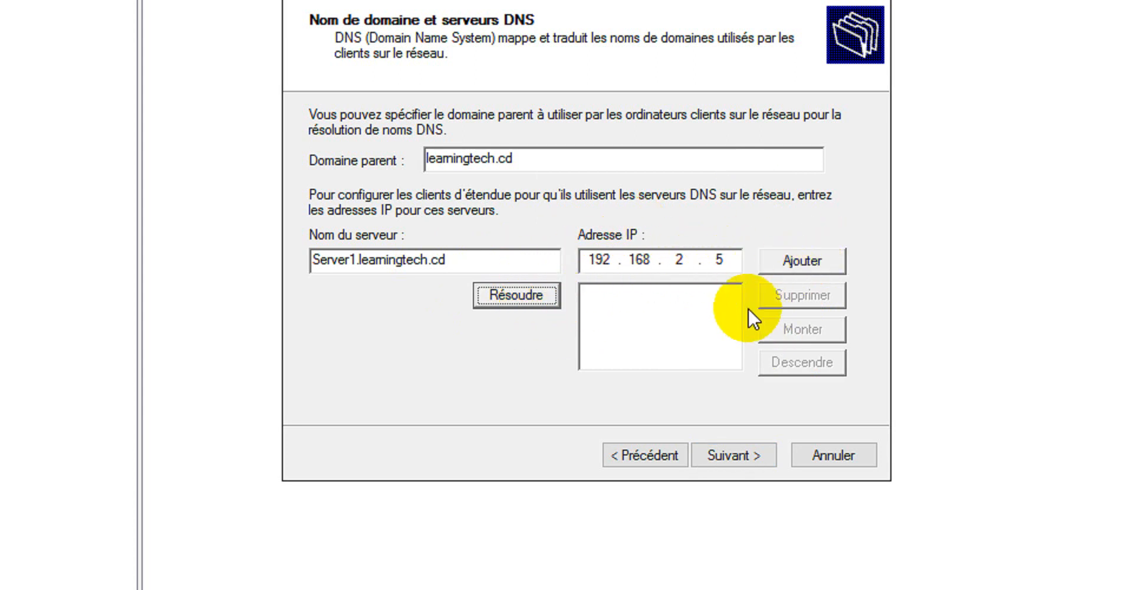
click(732, 269)
key(BackSpace)
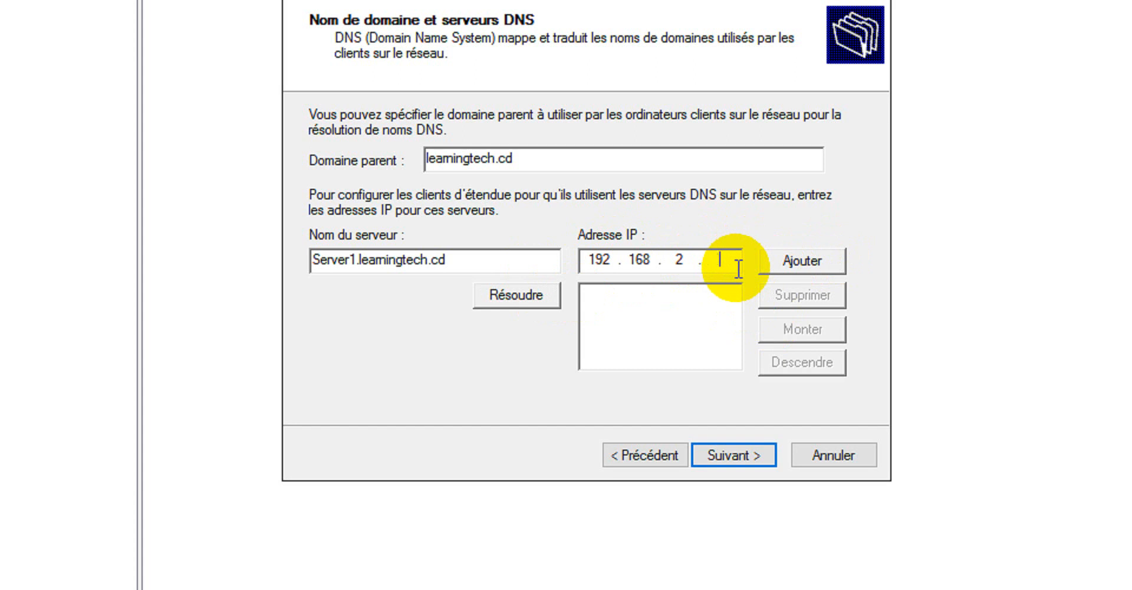
key(BackSpace)
key(BackSpace)
key(BackSpace)
key(BackSpace)
key(BackSpace)
key(BackSpace)
key(BackSpace)
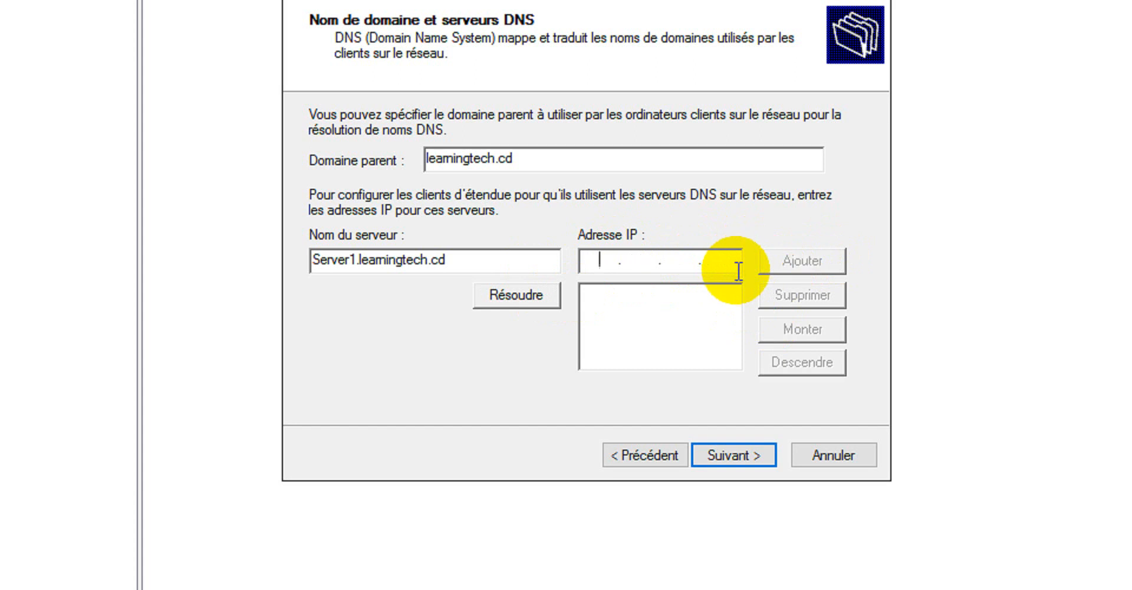
Try resolving the DNS server name with a comma before cd, as Server1.learningtech,cd.
click(426, 260)
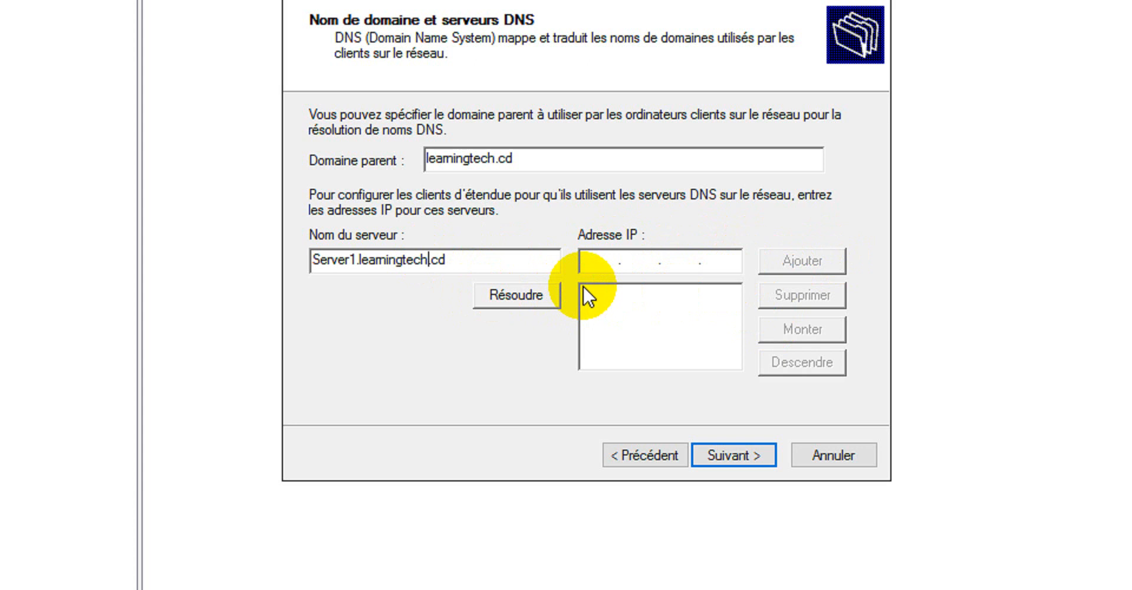
key(Delete)
text(.)
click(526, 296)
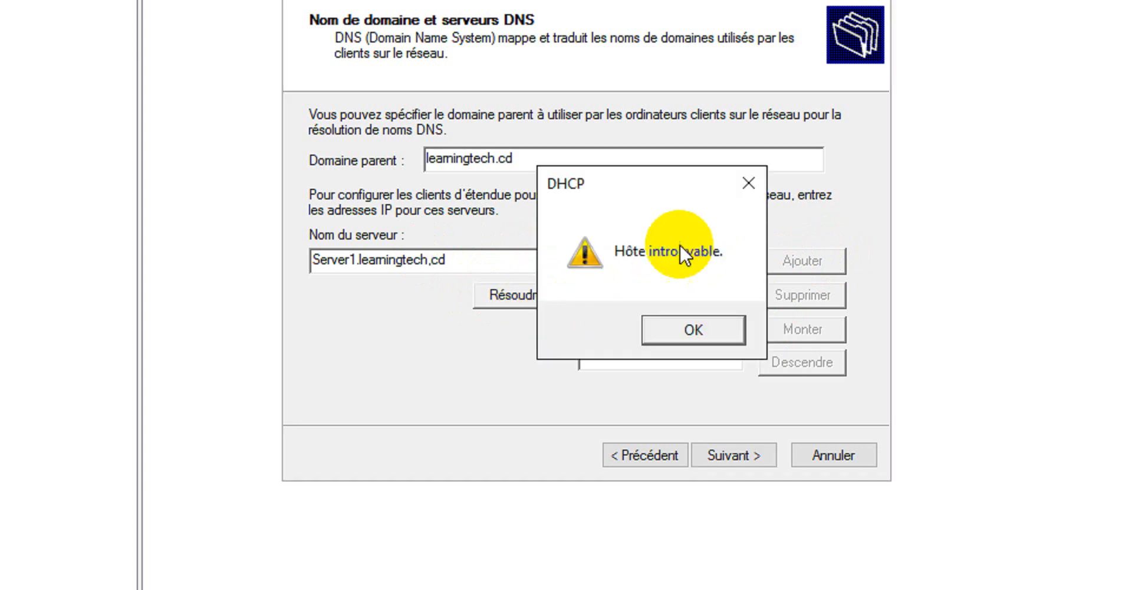
click(695, 335)
Restore the name to Server1.learningtech.cd, add its resolved address 192.168.2.5 to the DNS servers list, and continue to the WINS servers page.
click(440, 260)
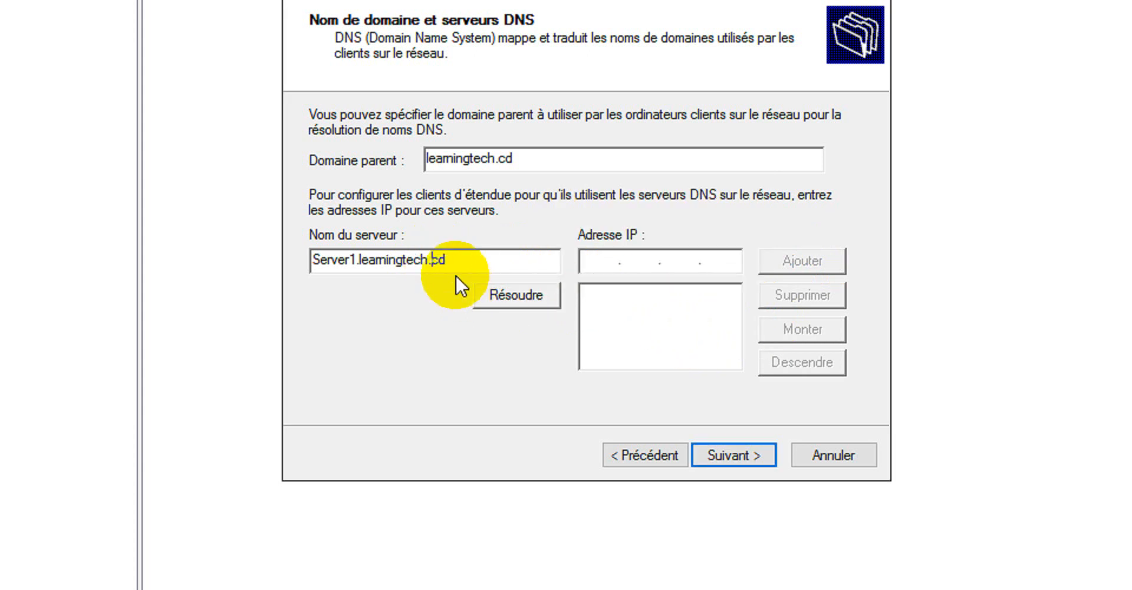
click(525, 296)
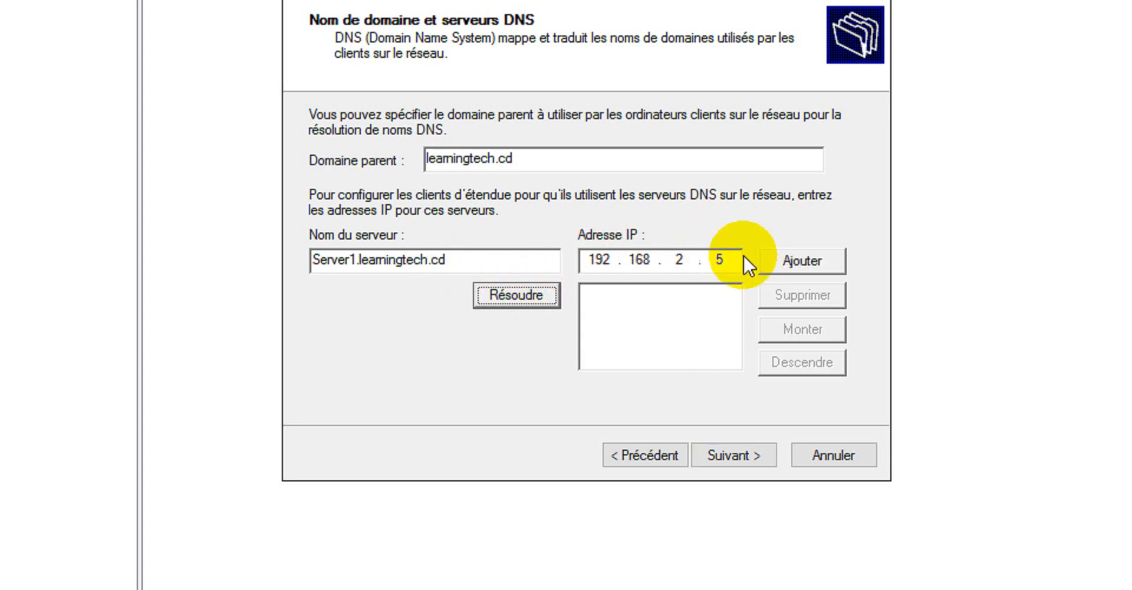
click(812, 259)
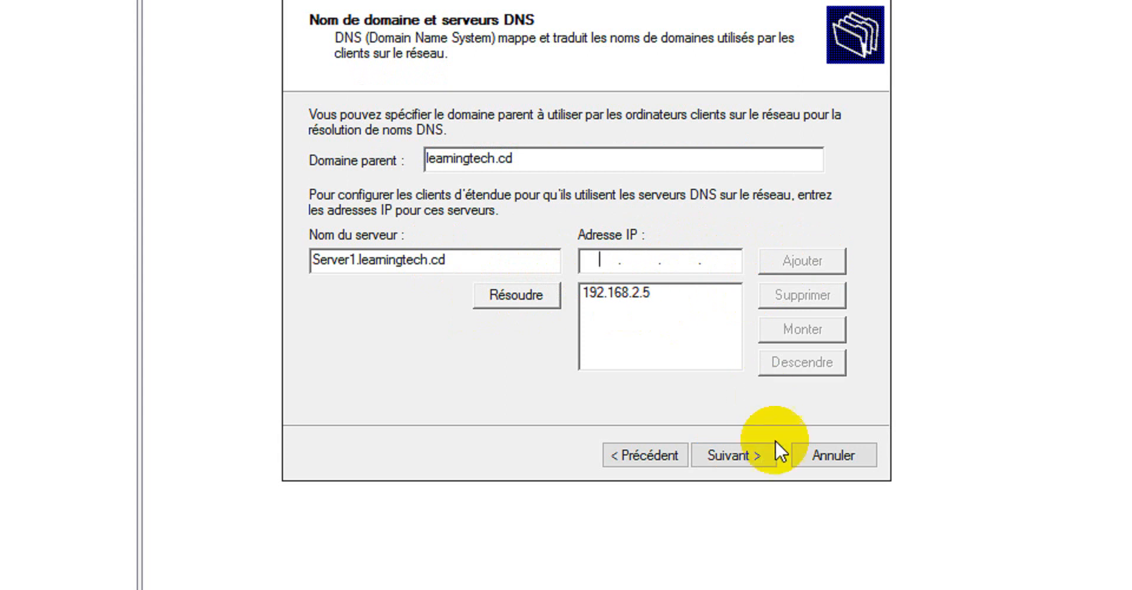
click(745, 441)
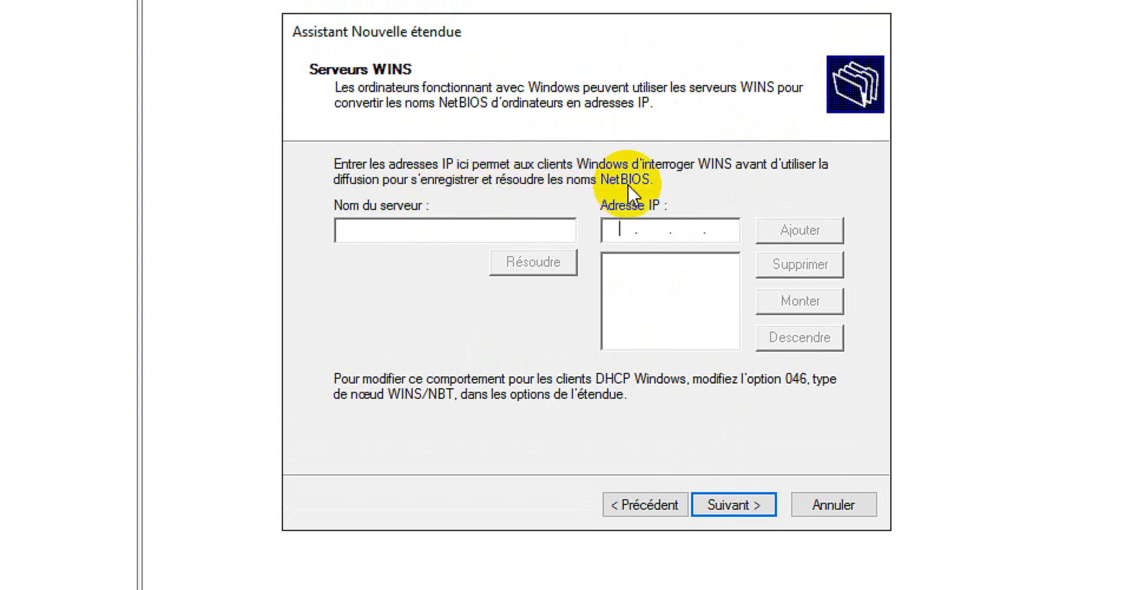
Enter Server1.learningtech.cd as the WINS server name and add its resolved address 192.168.2.5 to the WINS servers list.
click(475, 229)
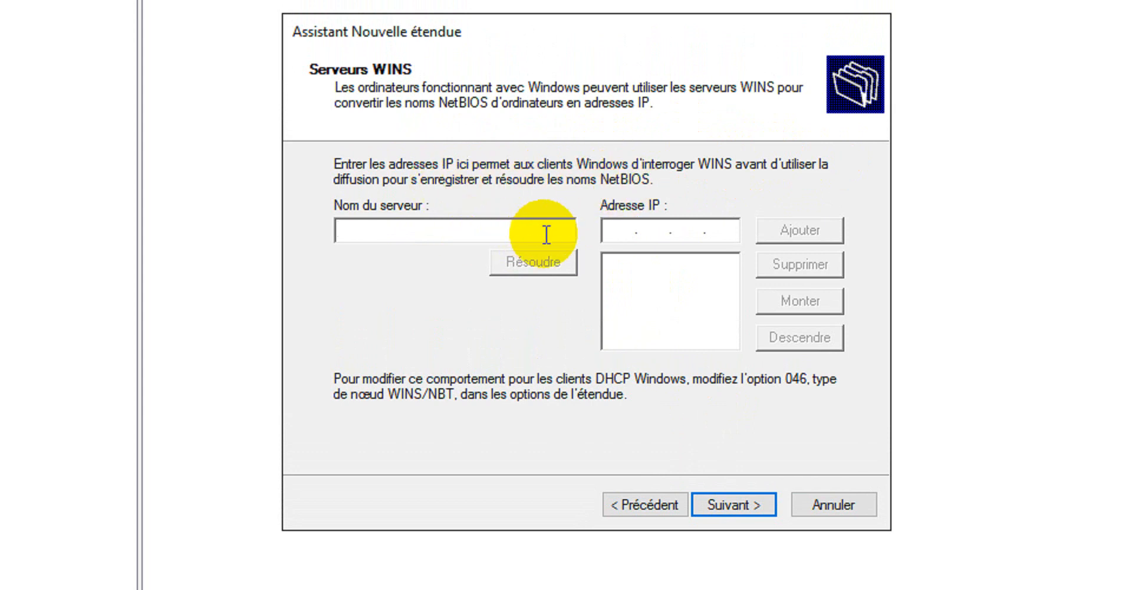
text(Serve)
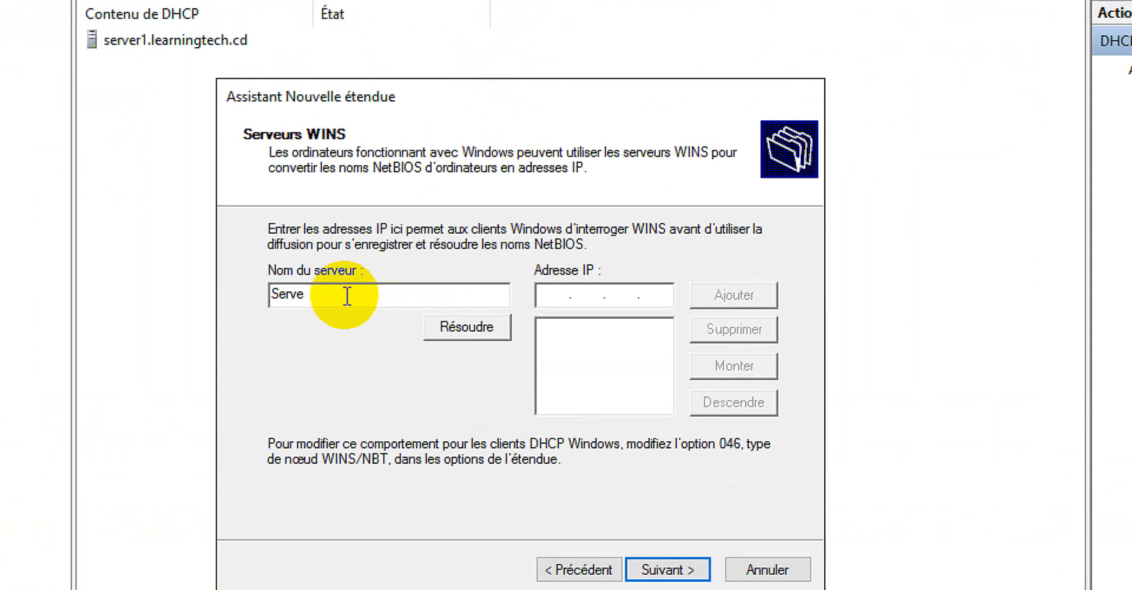
text(r1.ne)
key(BackSpace)
key(BackSpace)
text(learningtech.cd)
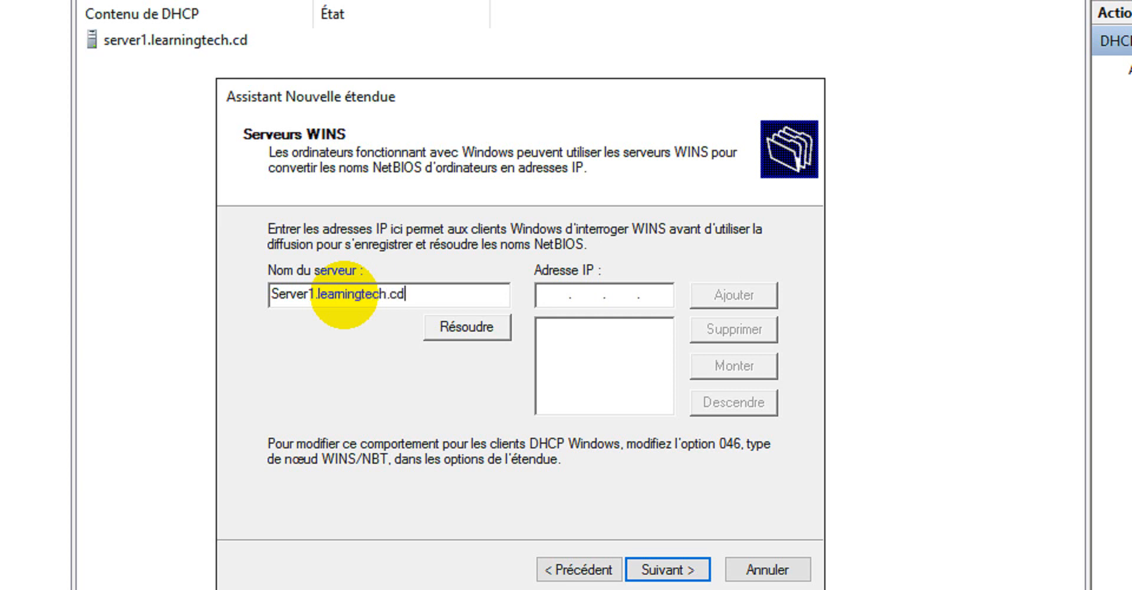
click(481, 326)
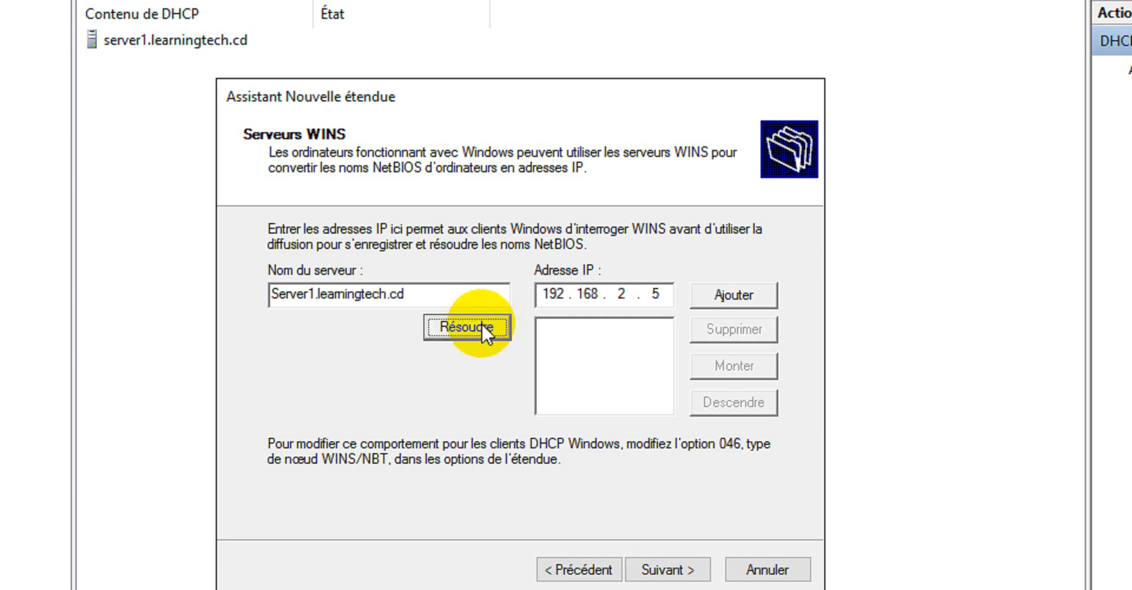
click(735, 294)
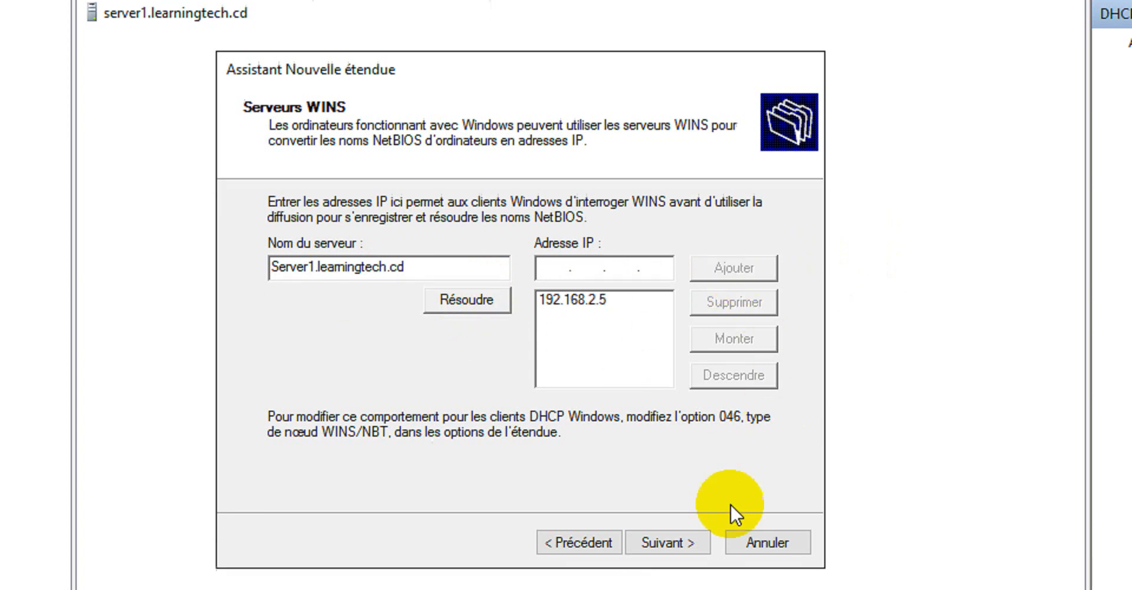
Continue to scope activation and accept activating the scope immediately.
click(672, 480)
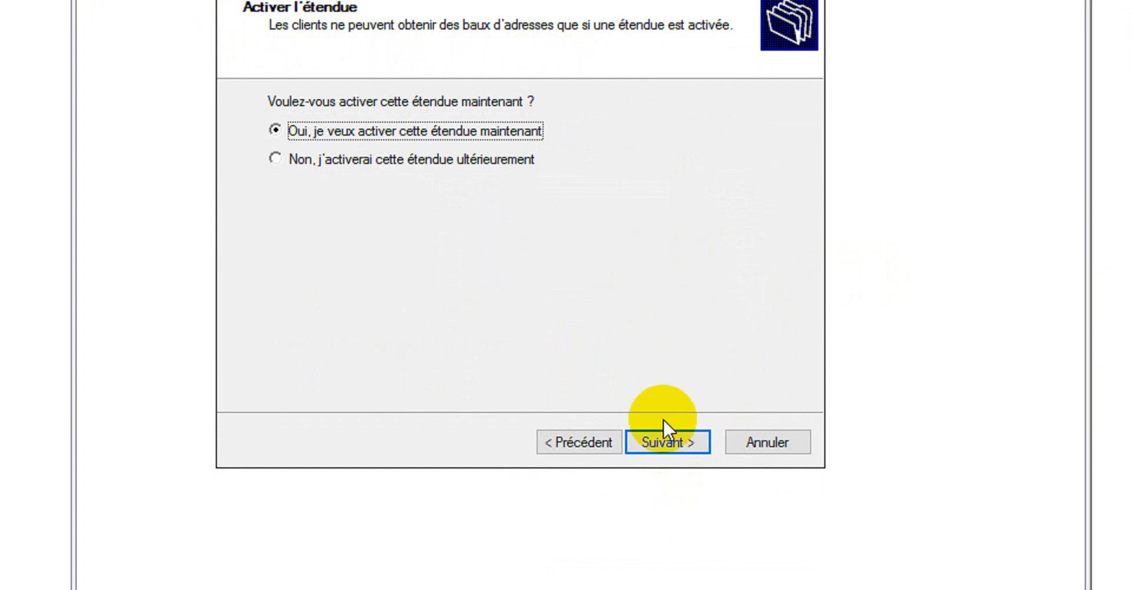
click(587, 442)
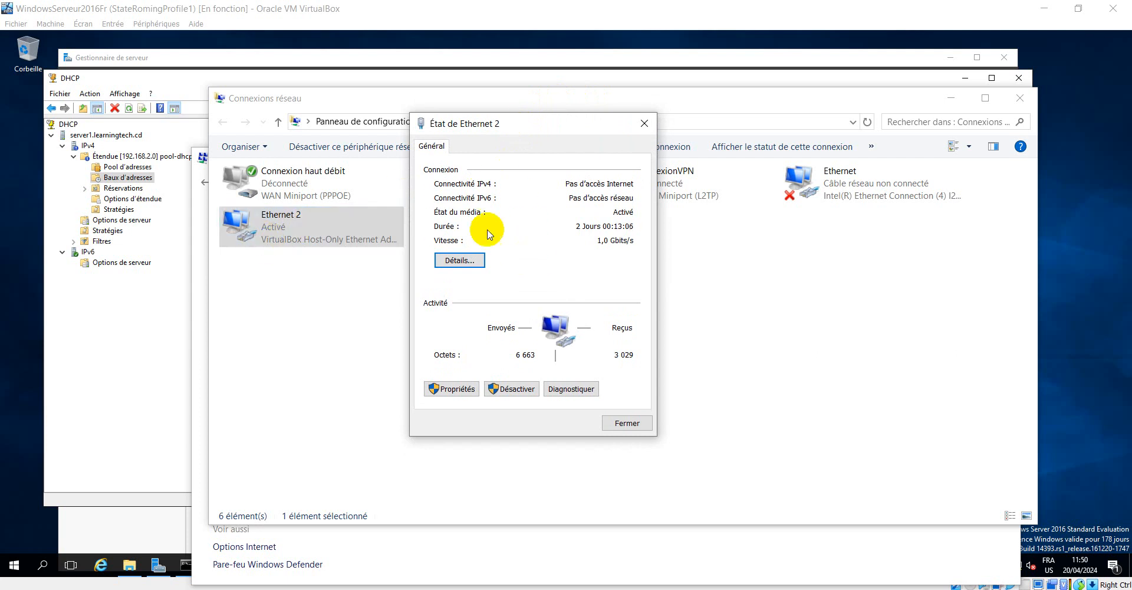
Examine the Ethernet 2 connection details for the IPv4 address, lease times, default gateway, and DHCP, DNS and WINS servers.
click(466, 264)
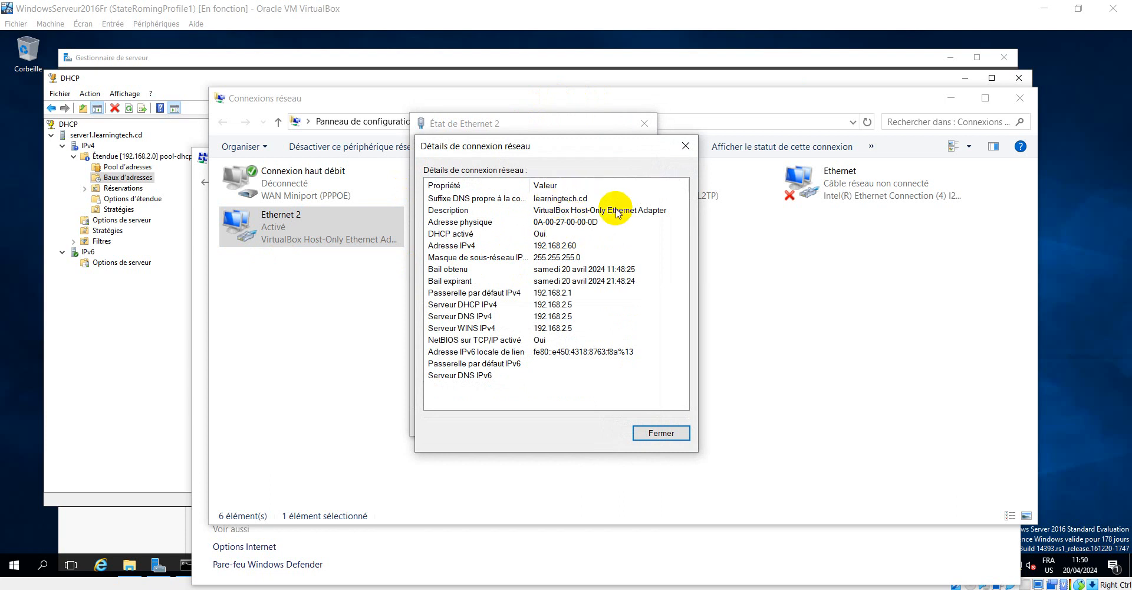
click(553, 211)
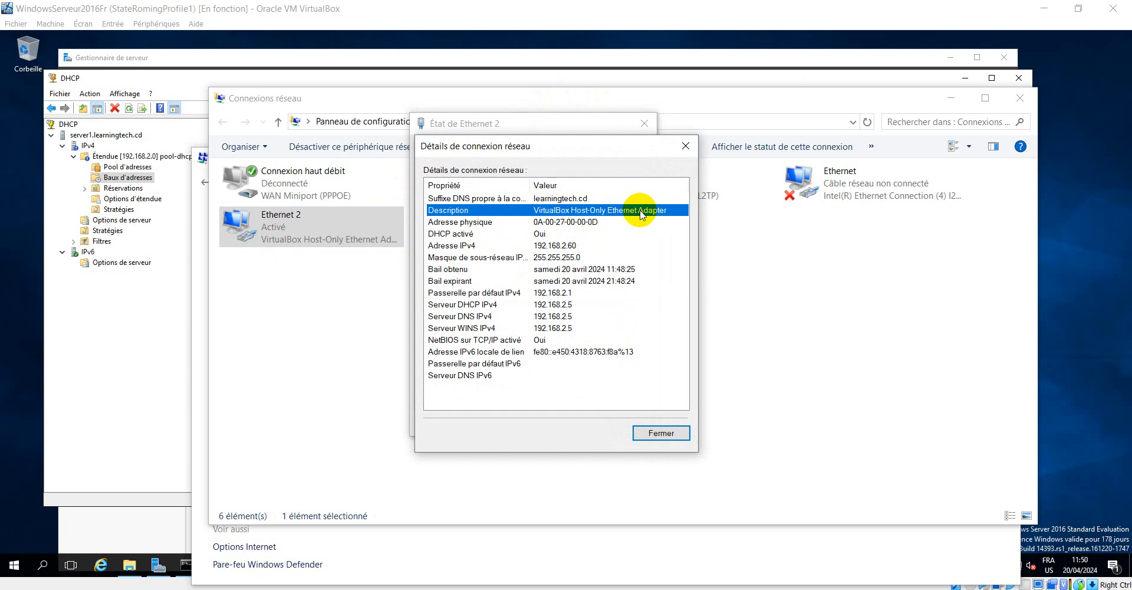
click(562, 247)
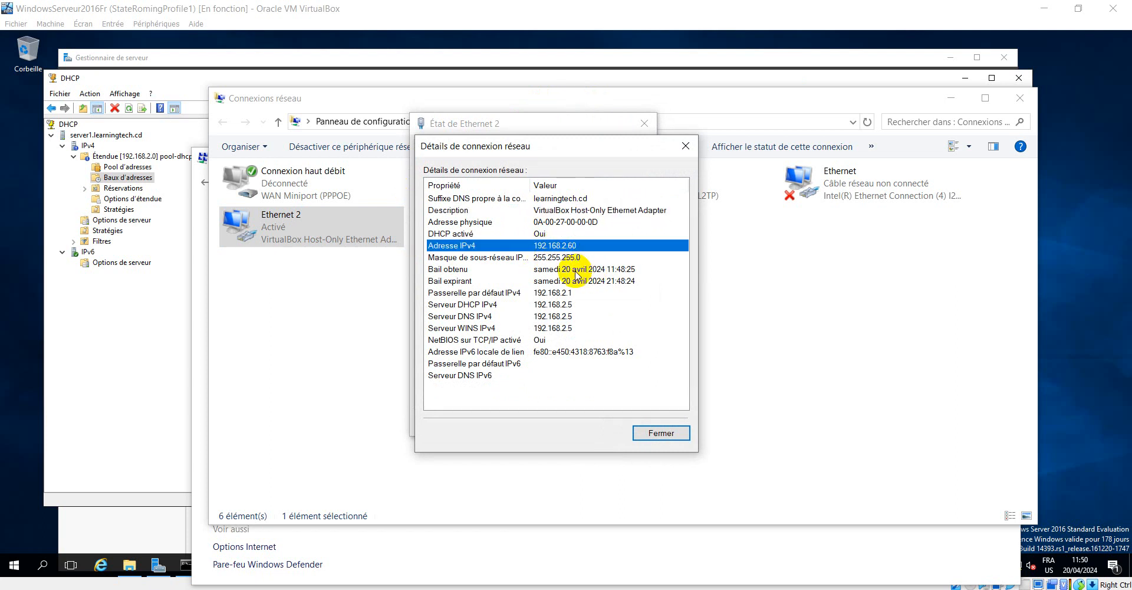
click(576, 270)
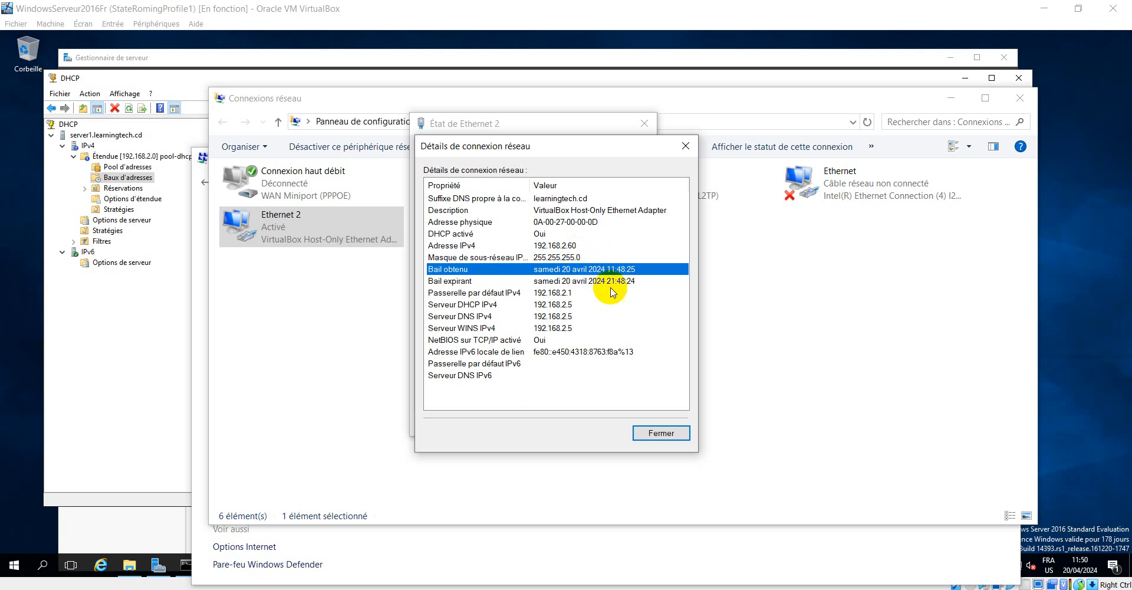
click(548, 294)
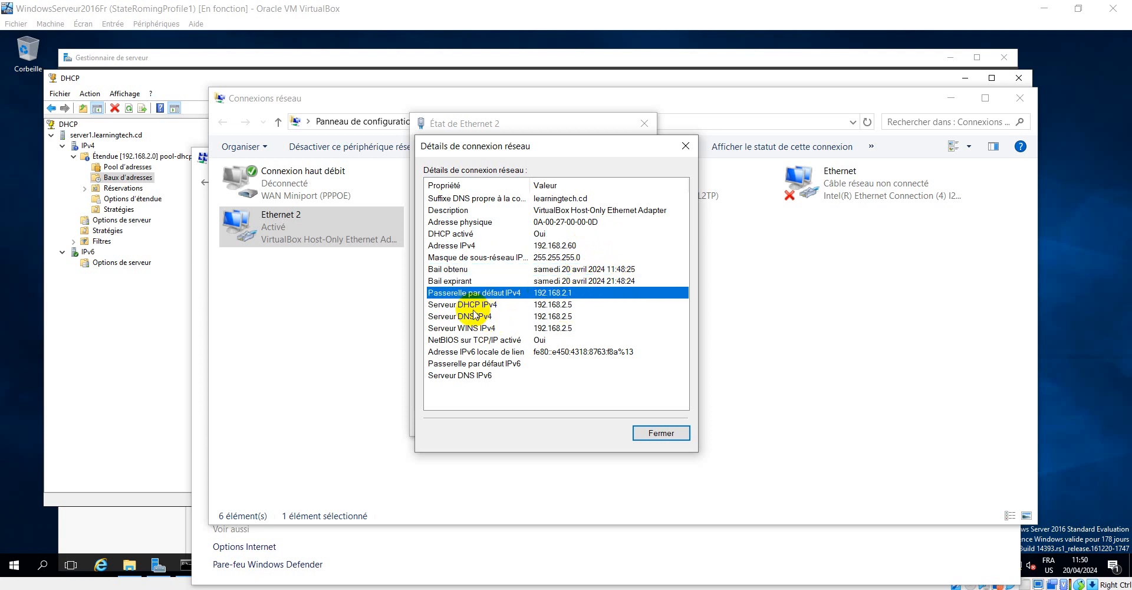
click(557, 305)
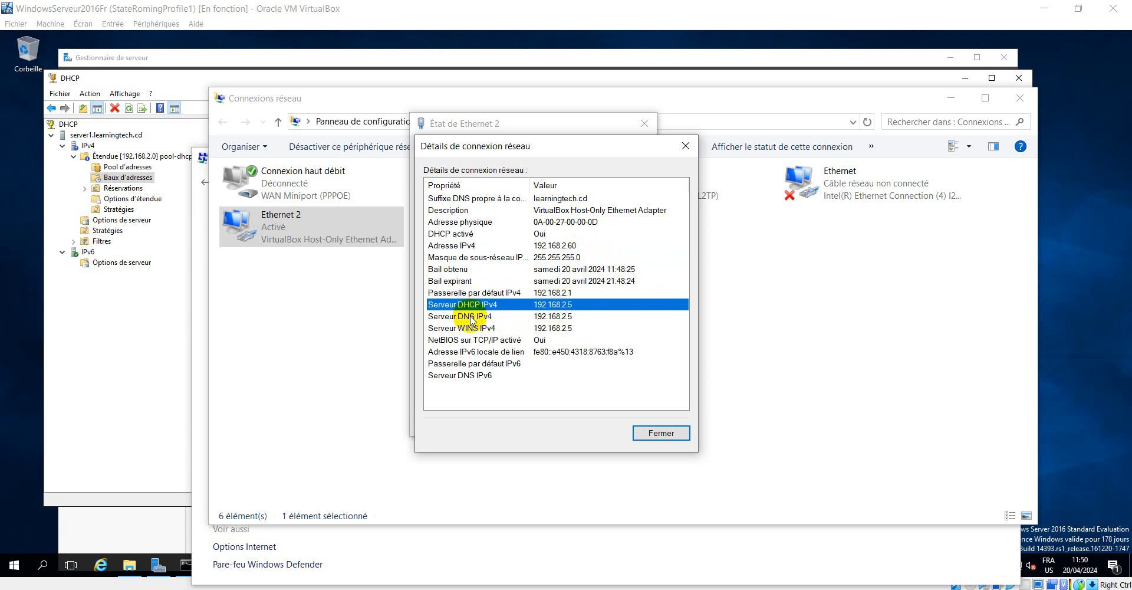
click(561, 317)
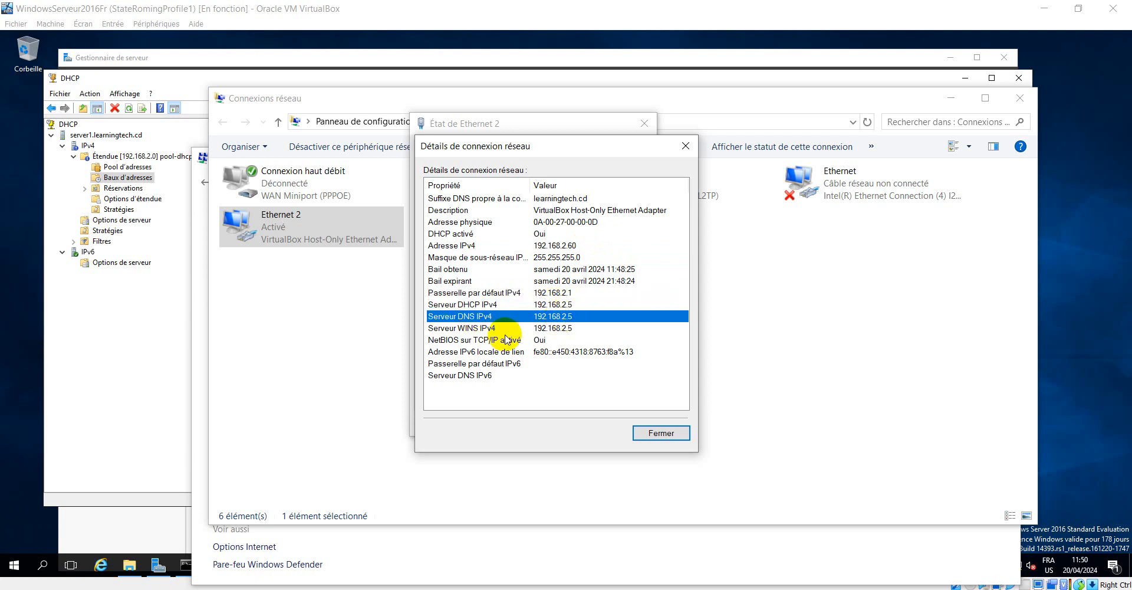
click(559, 329)
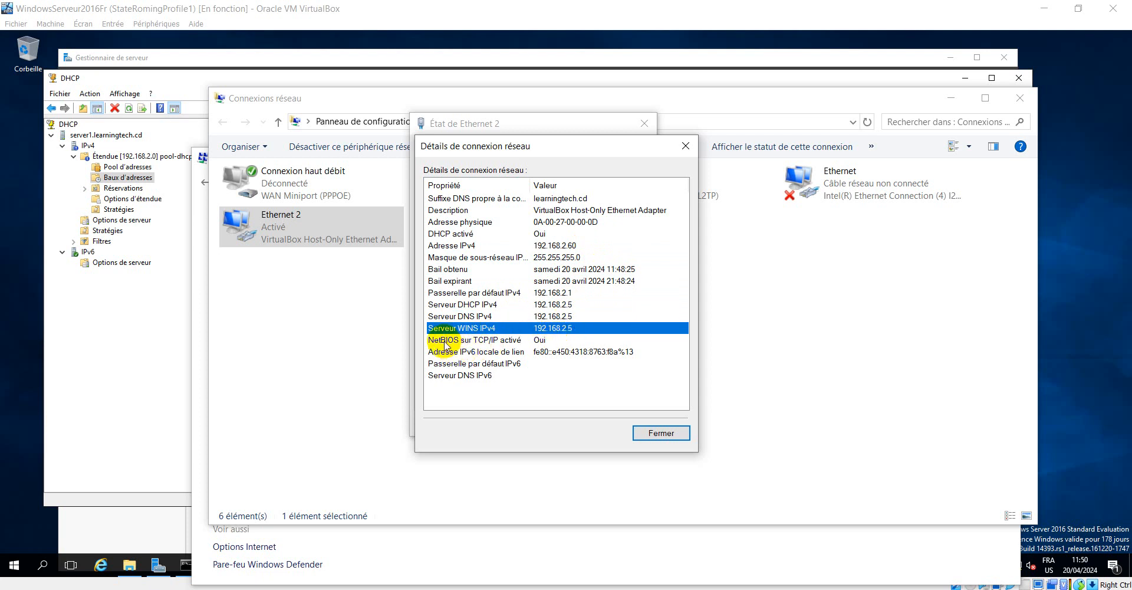
click(537, 341)
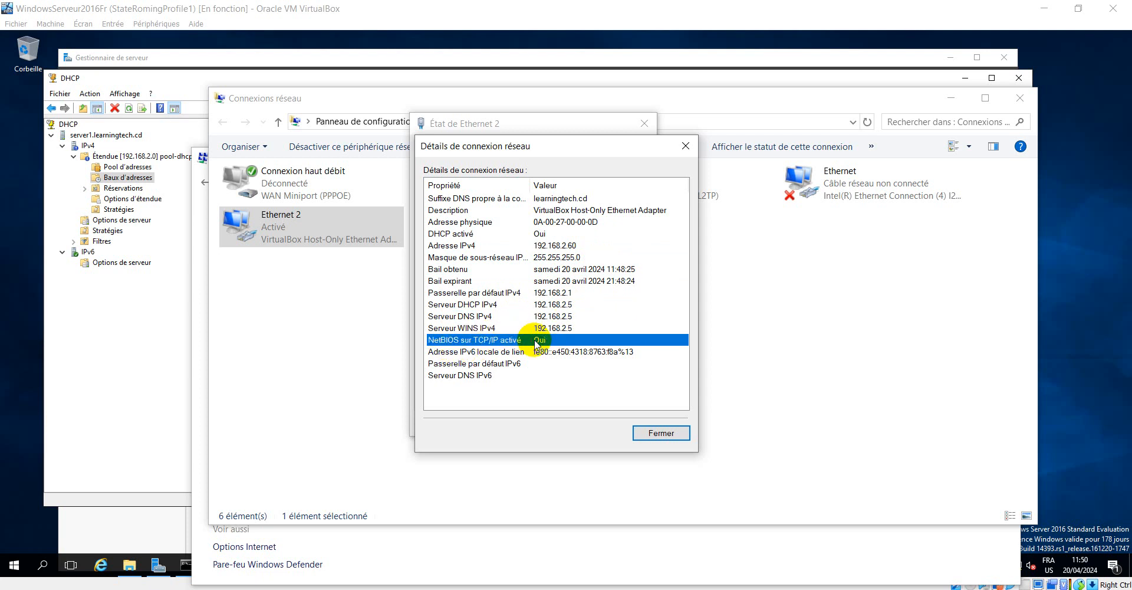
click(484, 353)
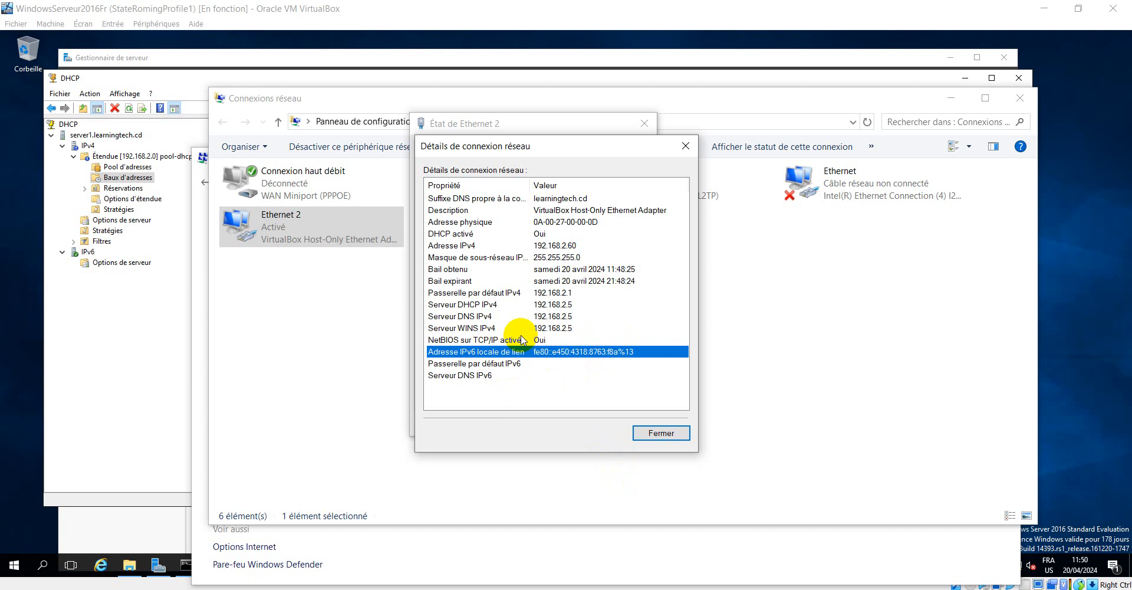
click(487, 306)
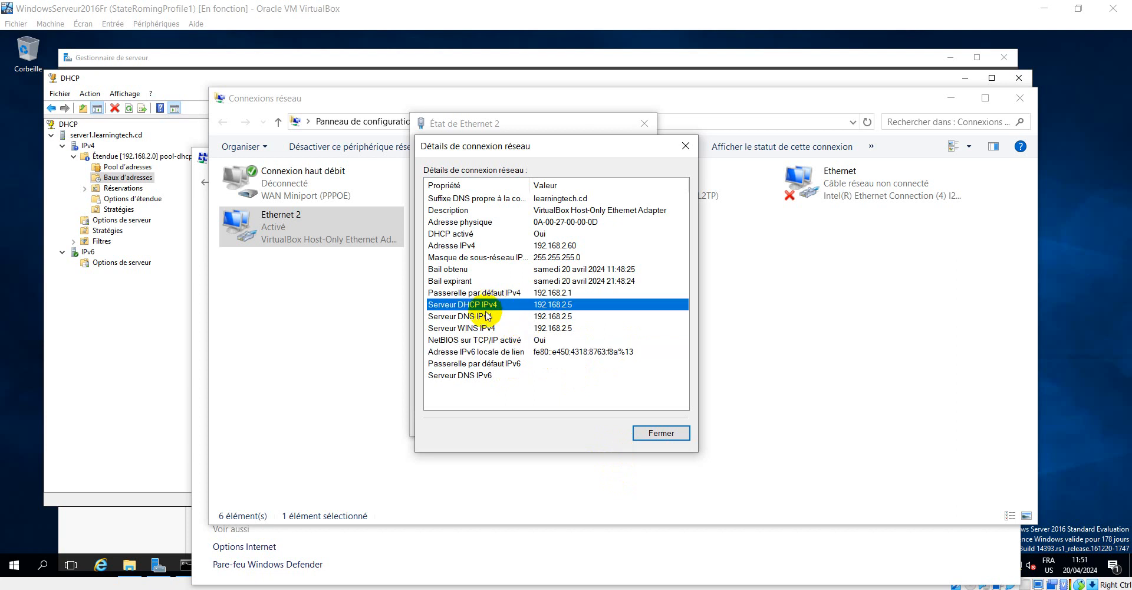
click(482, 318)
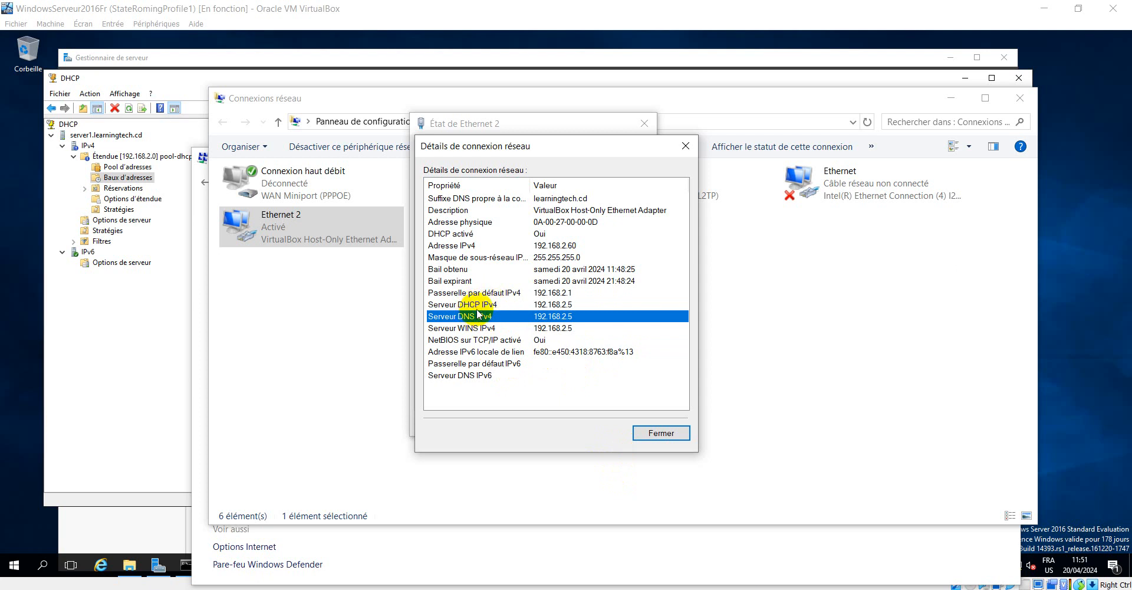
Check the DHCP and DNS server entries in the Ethernet 2 connection details.
click(482, 305)
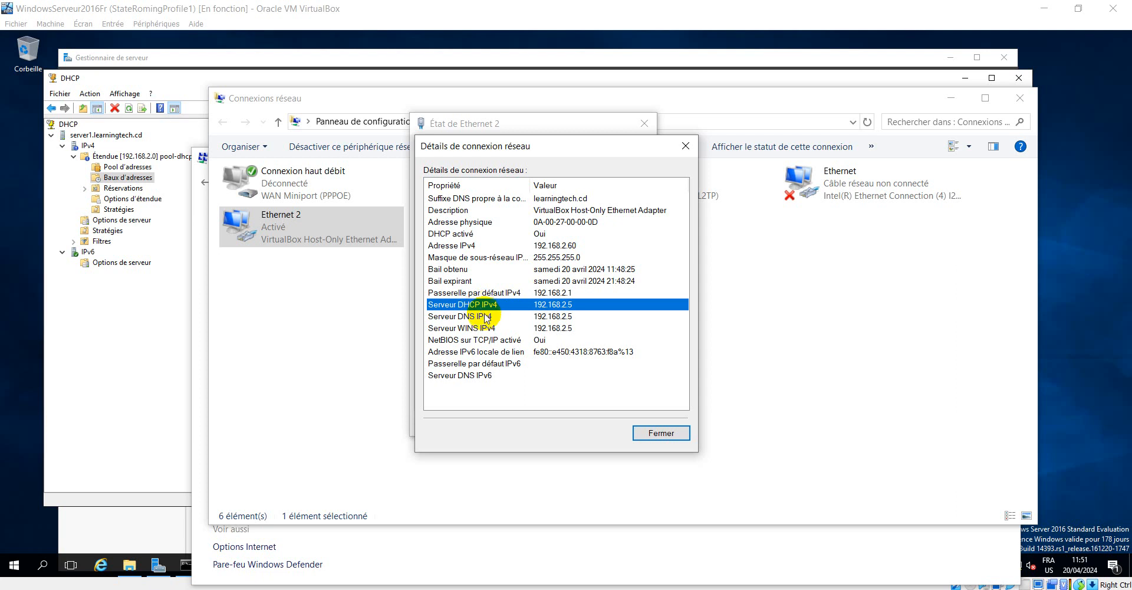
click(482, 318)
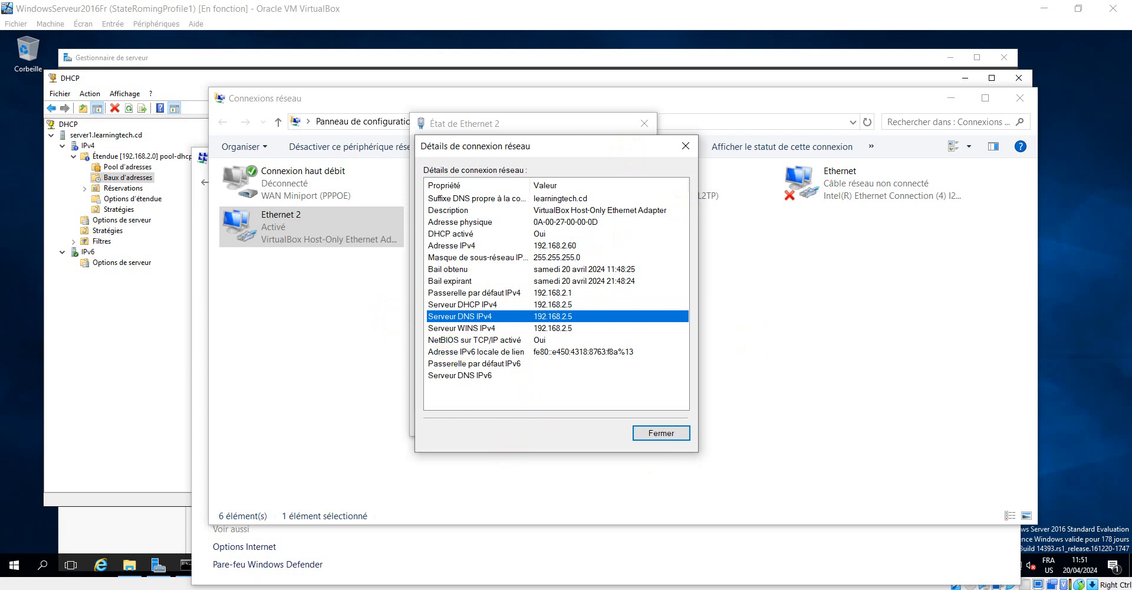
Switch to the Windows7x64 virtual machine and run ipconfig in its command prompt to check the current IP configuration.
click(760, 589)
click(855, 551)
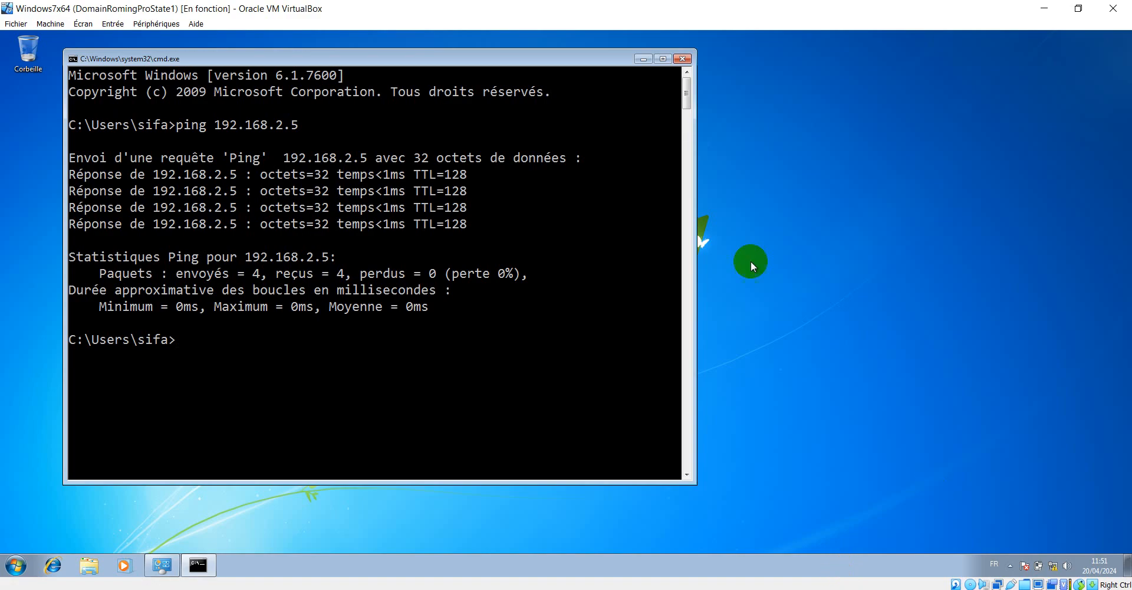
click(341, 354)
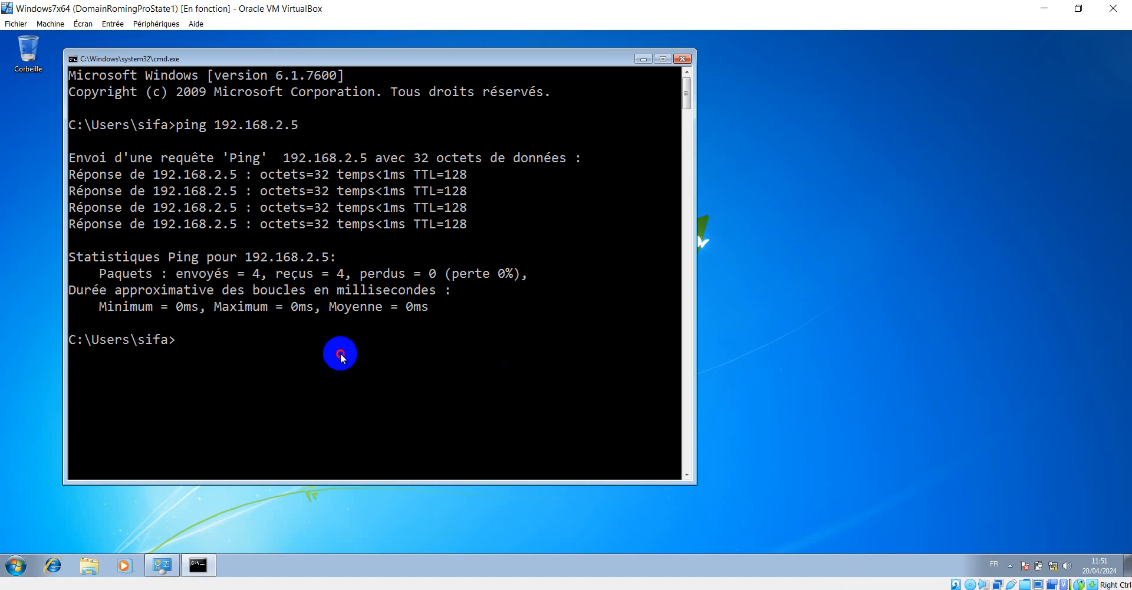
text(if)
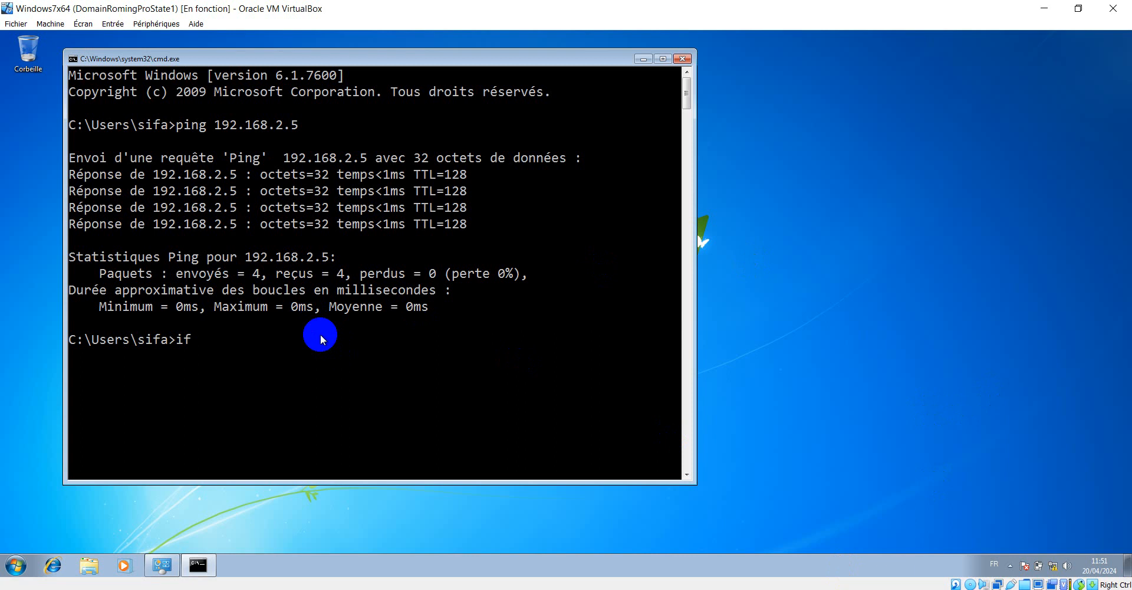
key(BackSpace)
text(pconfig)
key(Return)
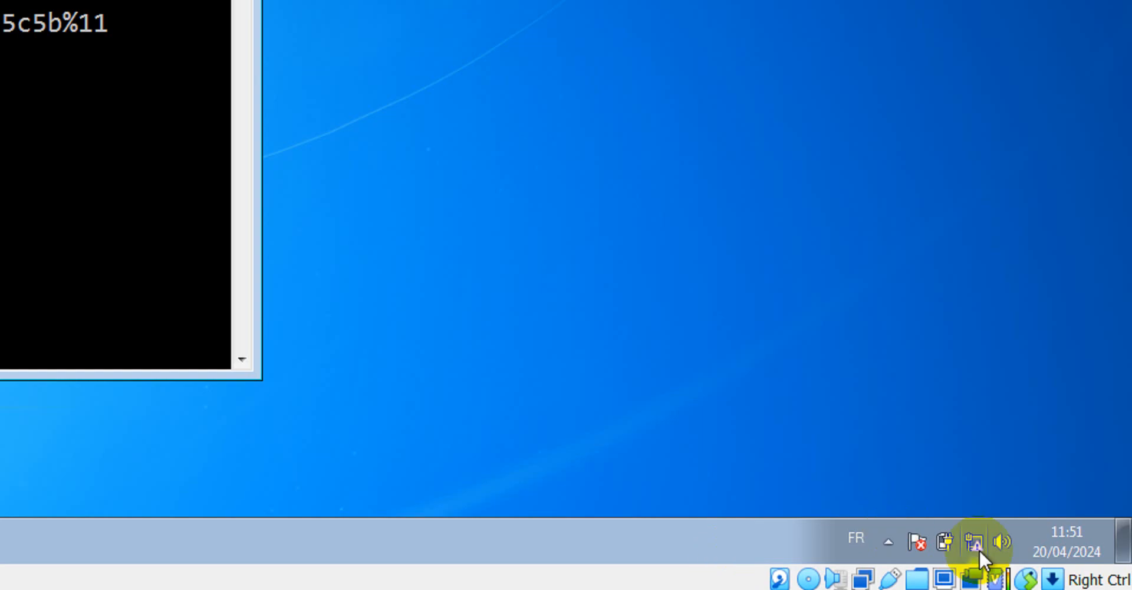
Open the Network and Sharing Center and display the status of the local area connection.
mouse_move(1054, 565)
right_click(975, 540)
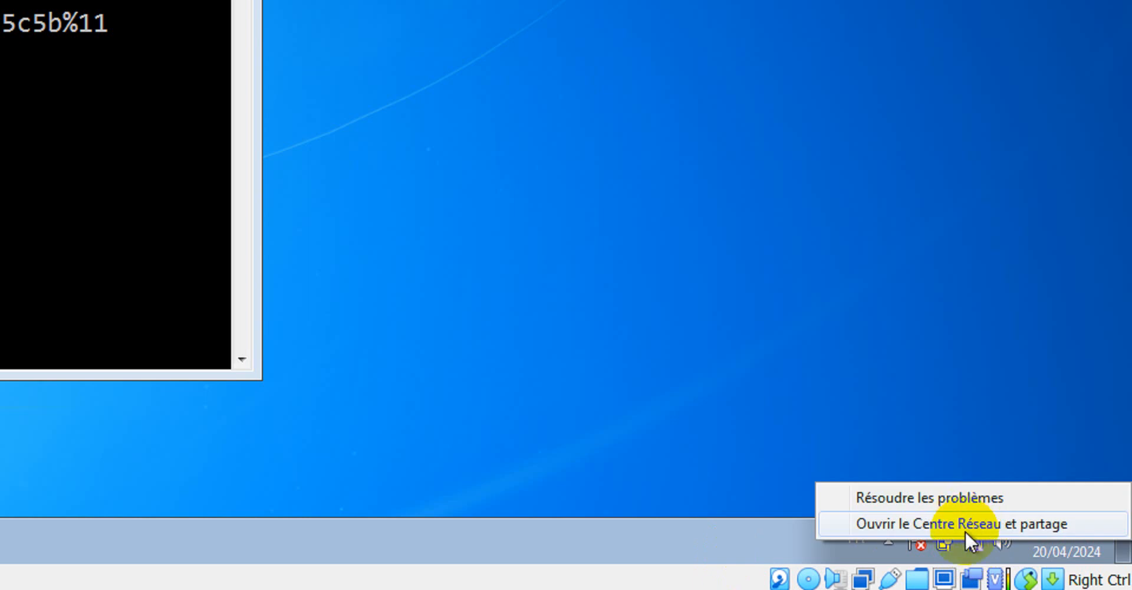
click(938, 513)
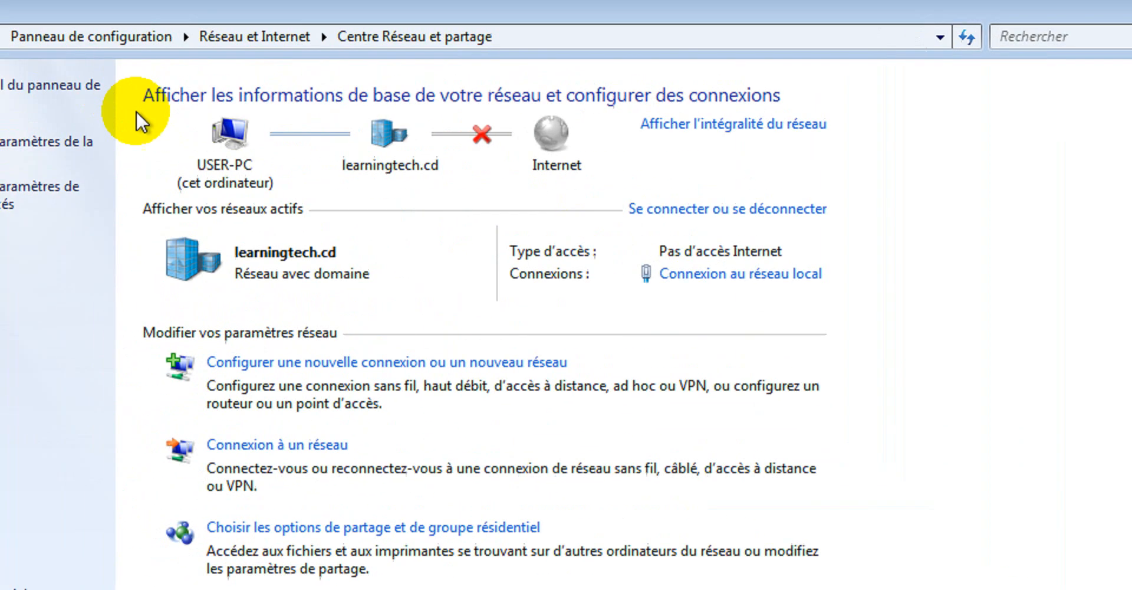
click(766, 282)
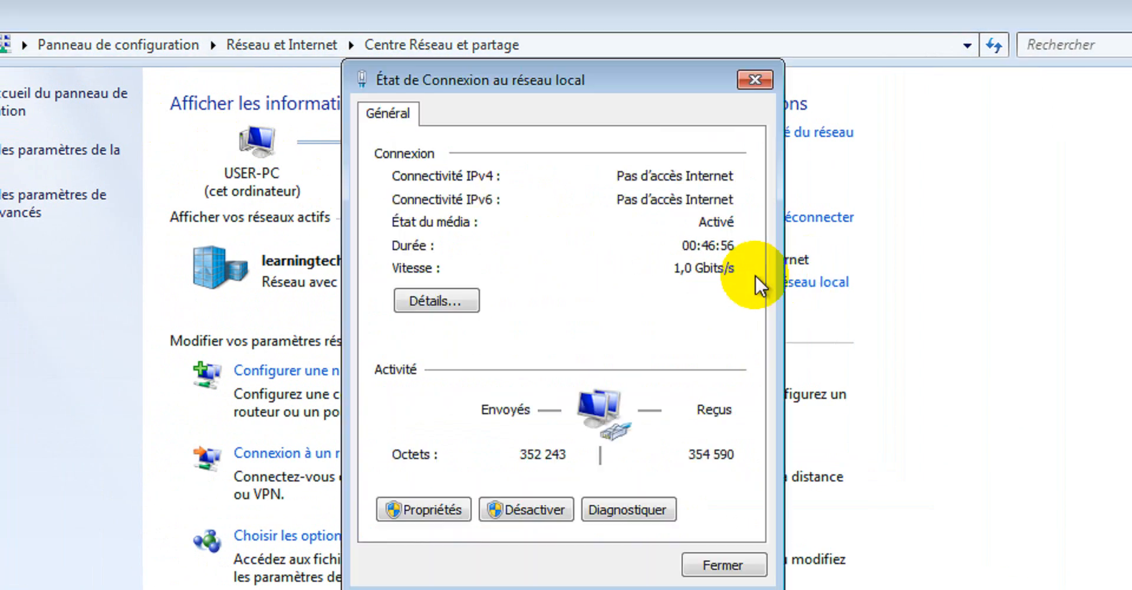
Open the local area connection's properties, authorizing access with the Administrateur account and its password.
click(443, 509)
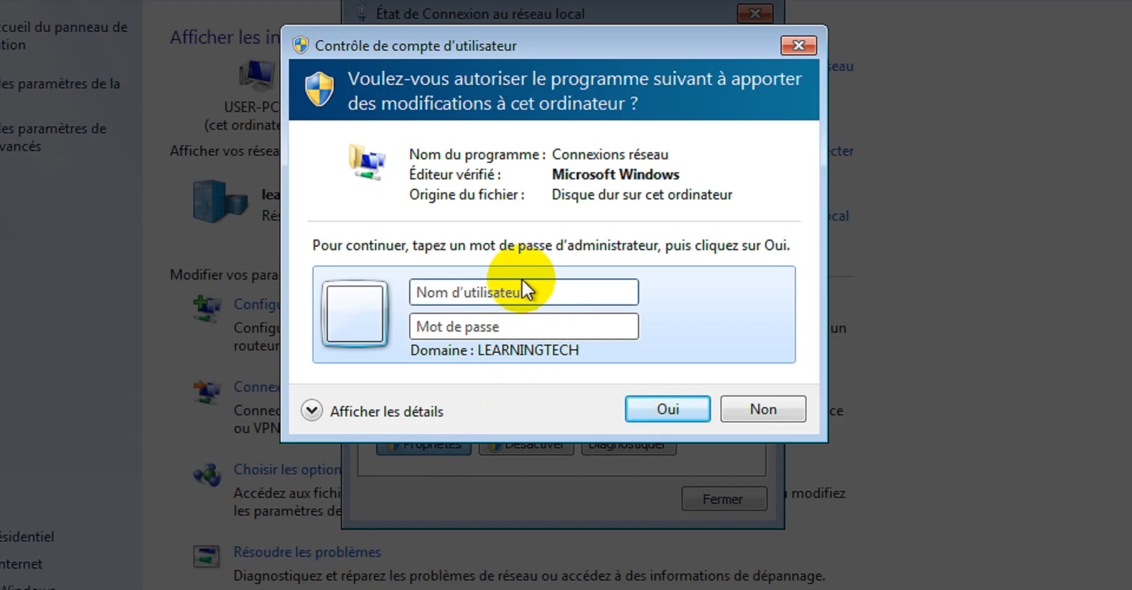
text(Adminis)
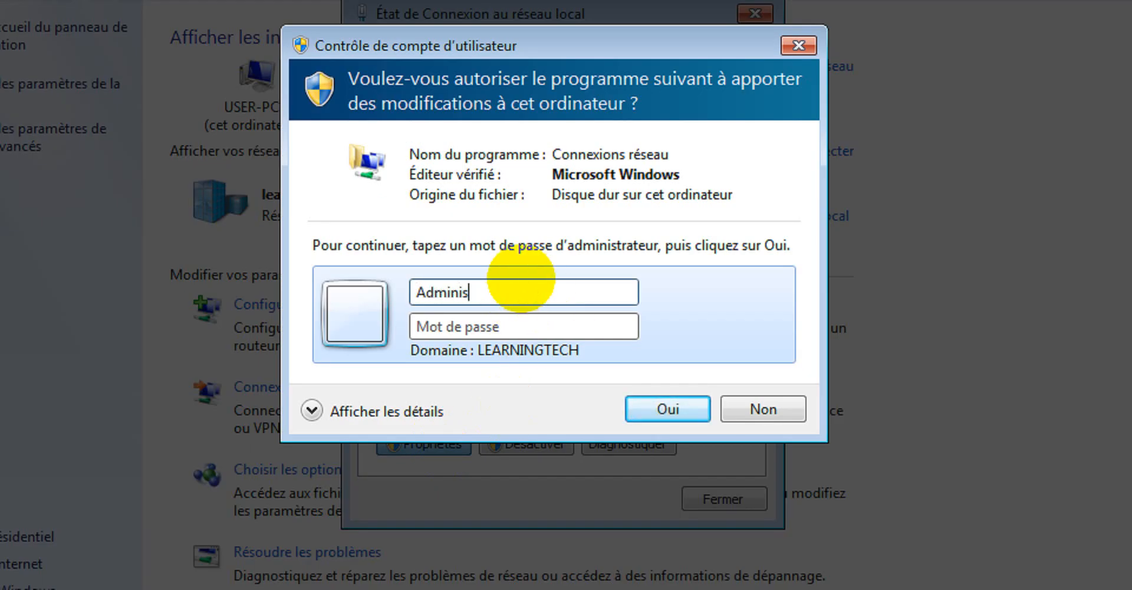
text(trateur)
key(Tab)
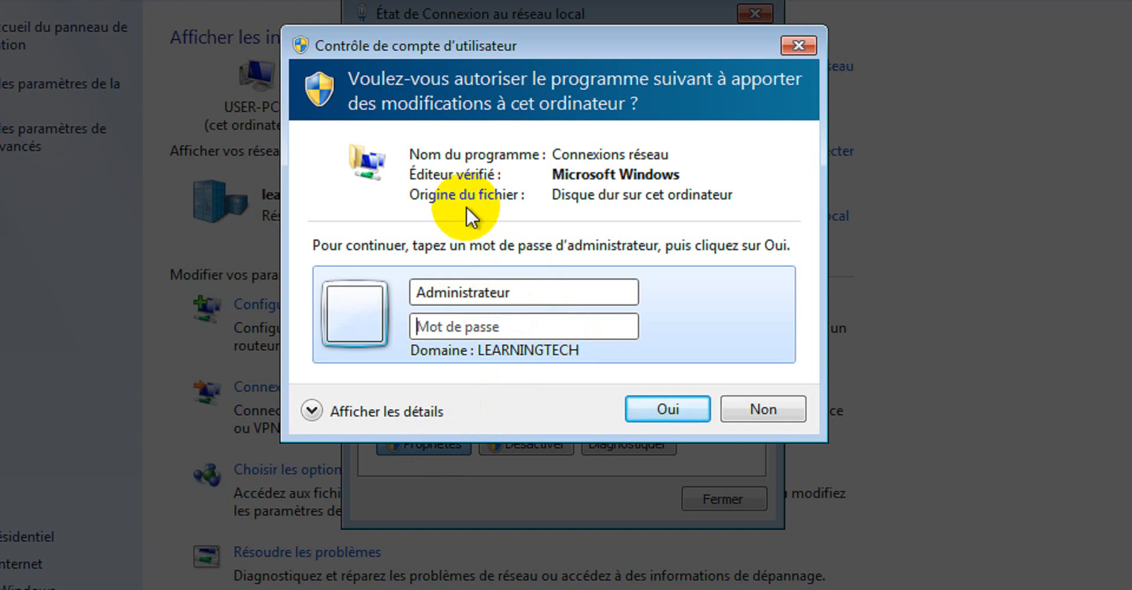
text(p)
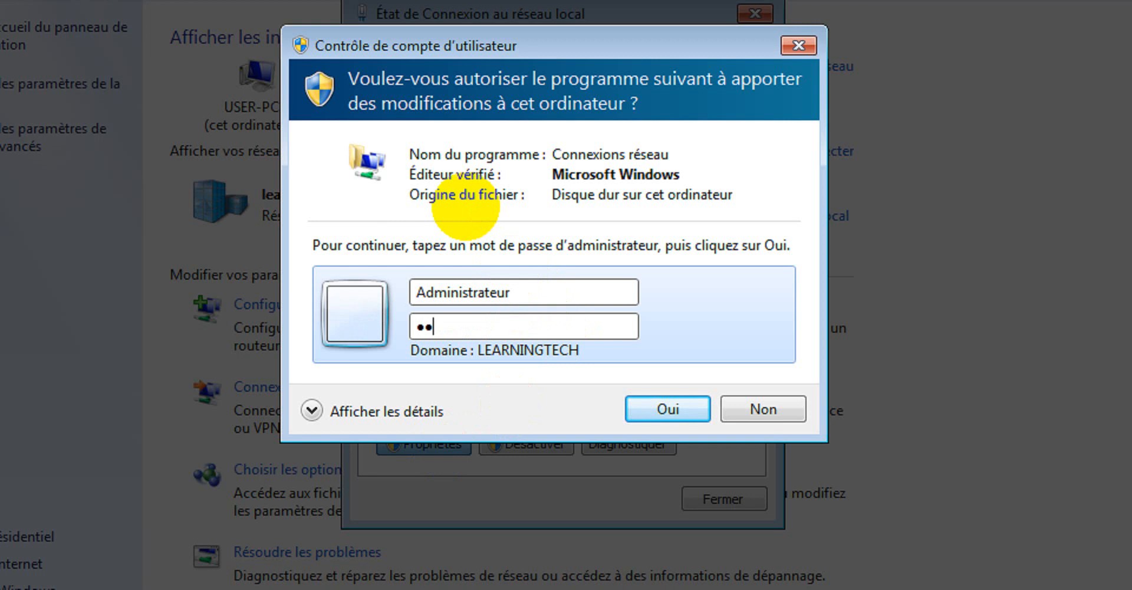
text(••••••)
key(Return)
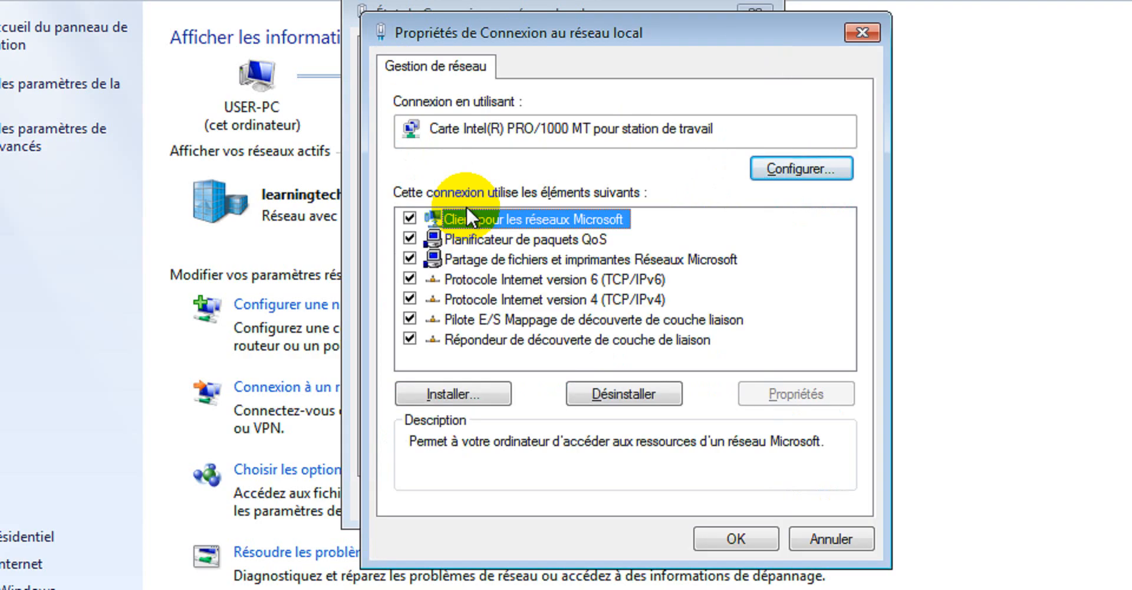
Set the connection's TCP/IPv4 protocol to obtain both the IP address and DNS server addresses automatically, and apply the change.
click(562, 297)
click(766, 391)
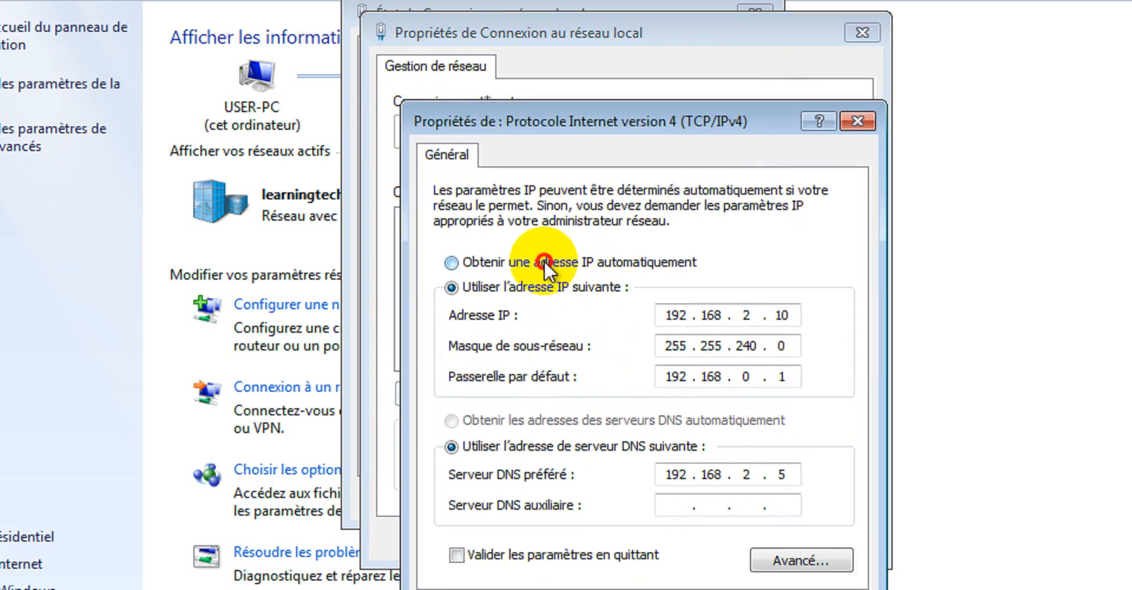
click(544, 260)
click(563, 418)
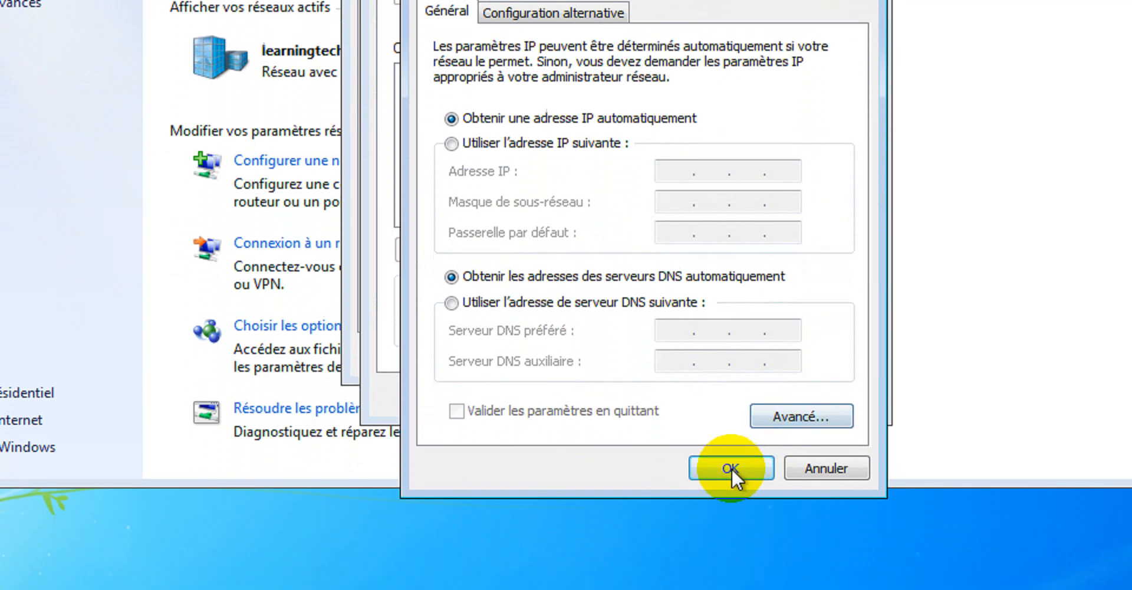
click(733, 470)
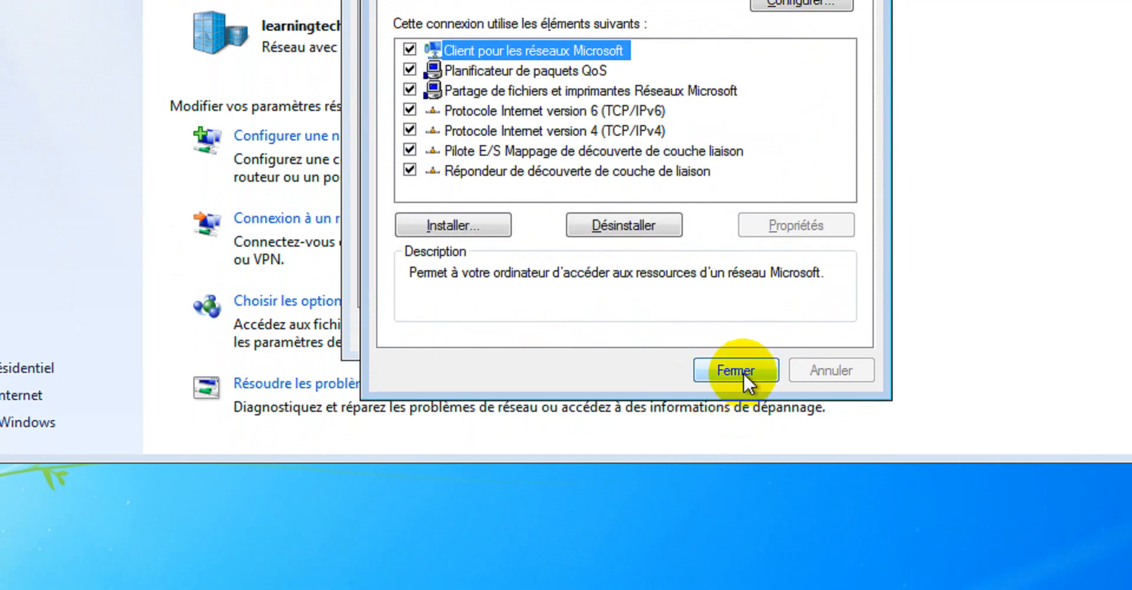
click(743, 372)
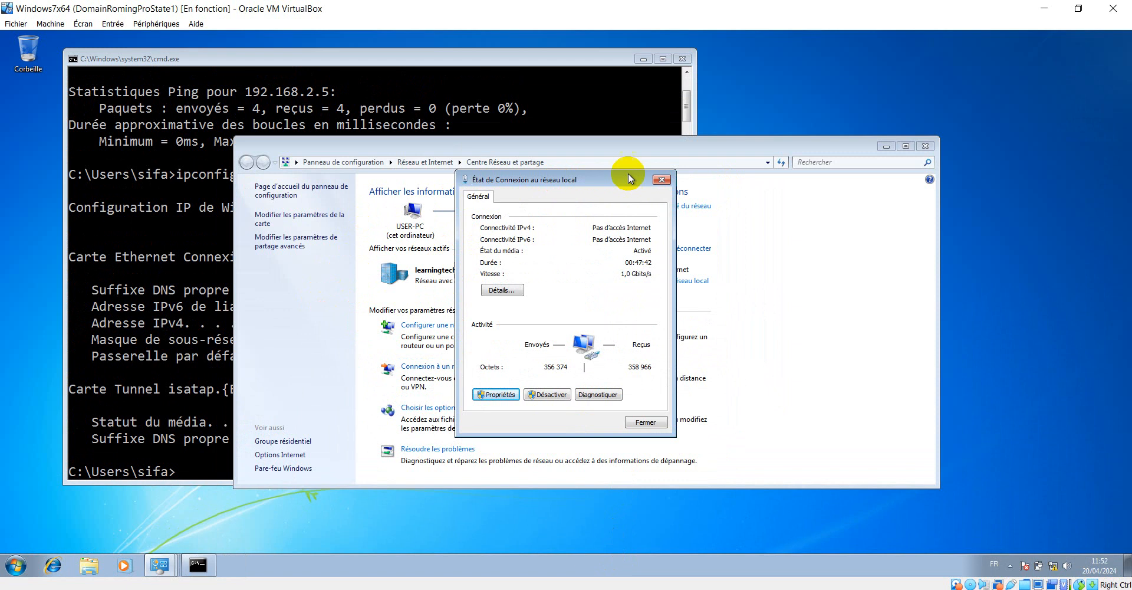
Examine the local area connection's details for the IPv4 address, subnet mask, lease, default gateway, and DHCP, DNS and WINS servers.
drag(629, 179, 862, 141)
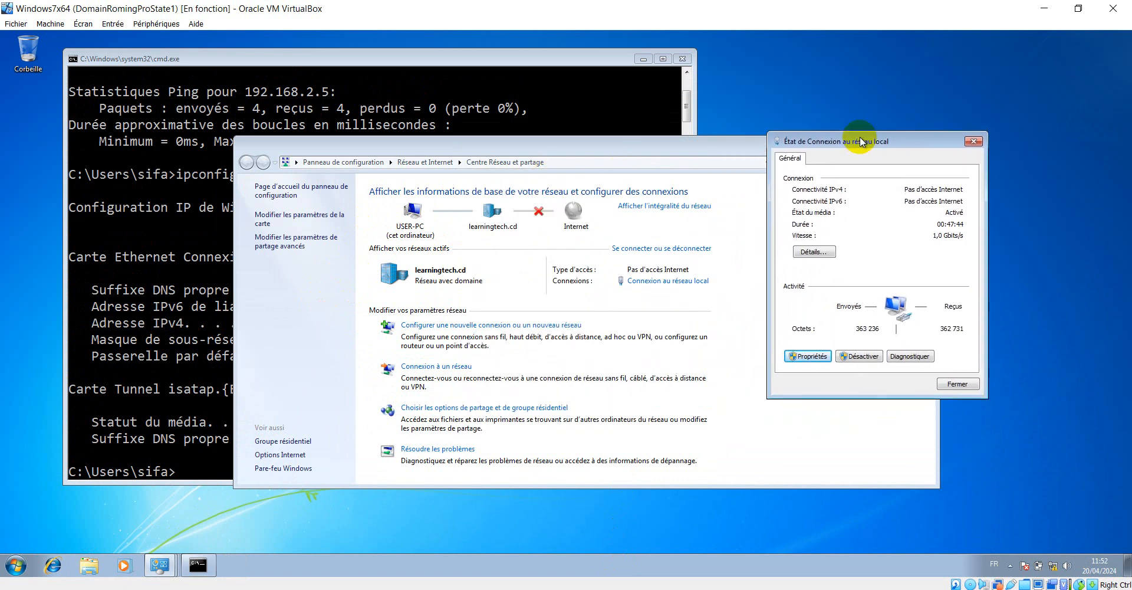
click(820, 253)
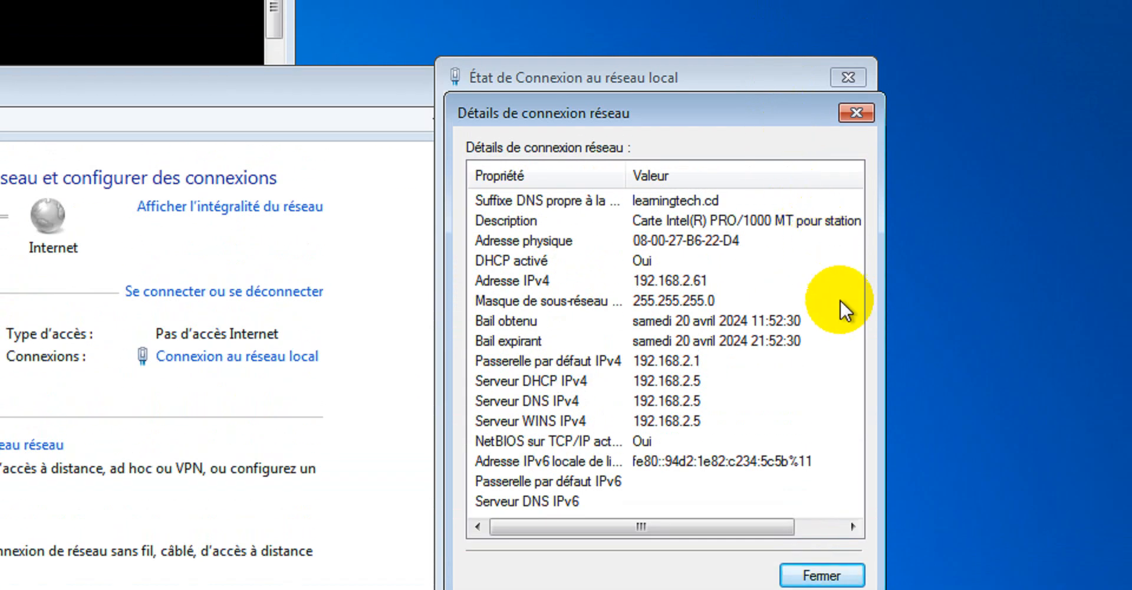
click(698, 281)
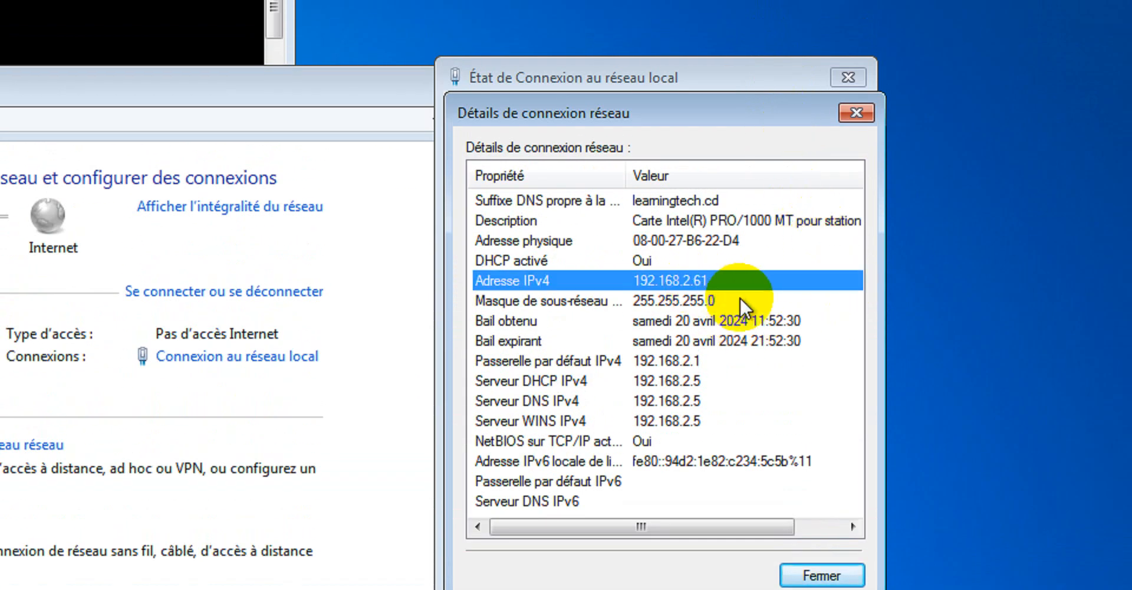
click(716, 302)
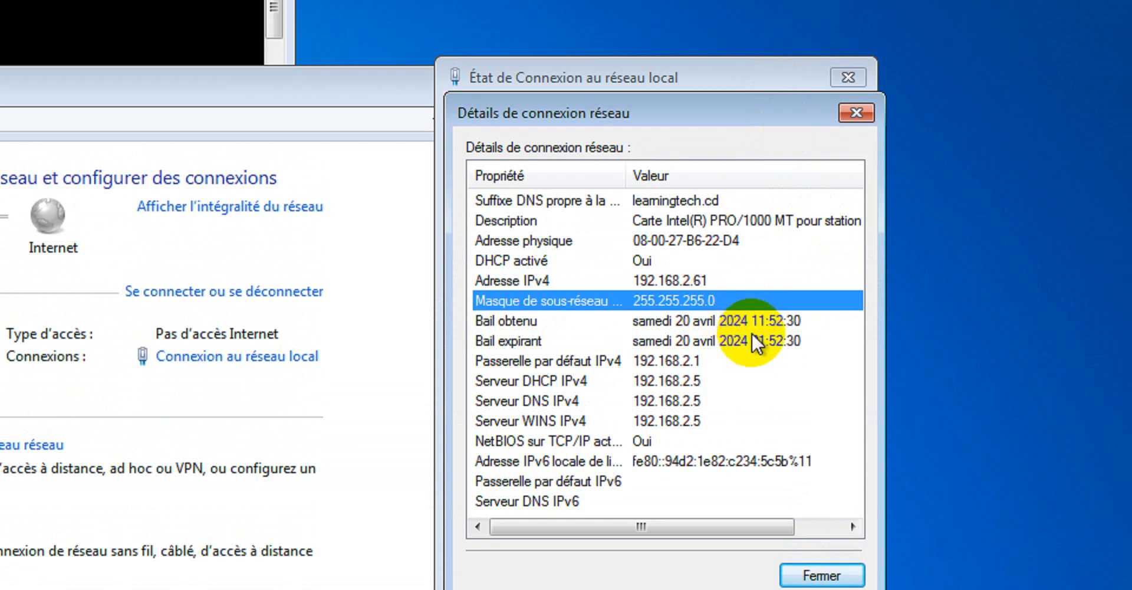
click(778, 322)
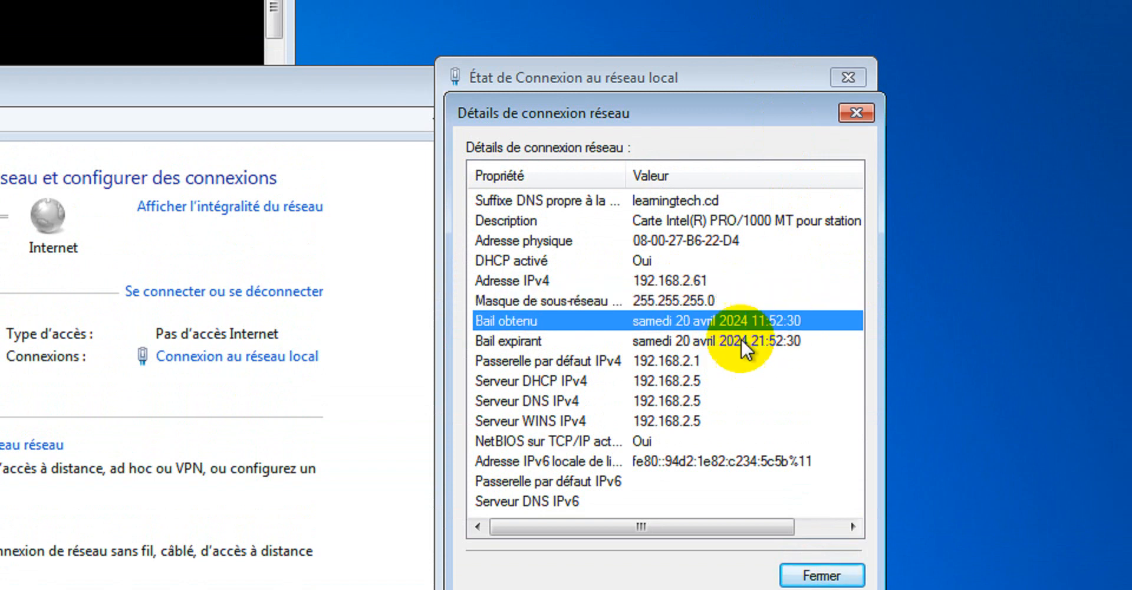
click(701, 361)
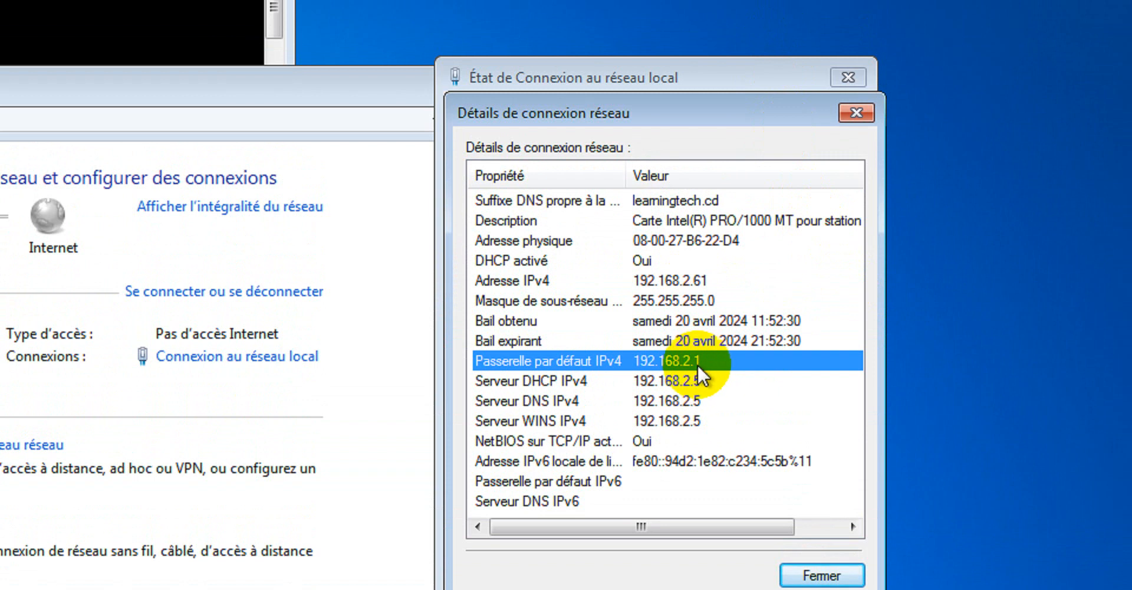
click(700, 382)
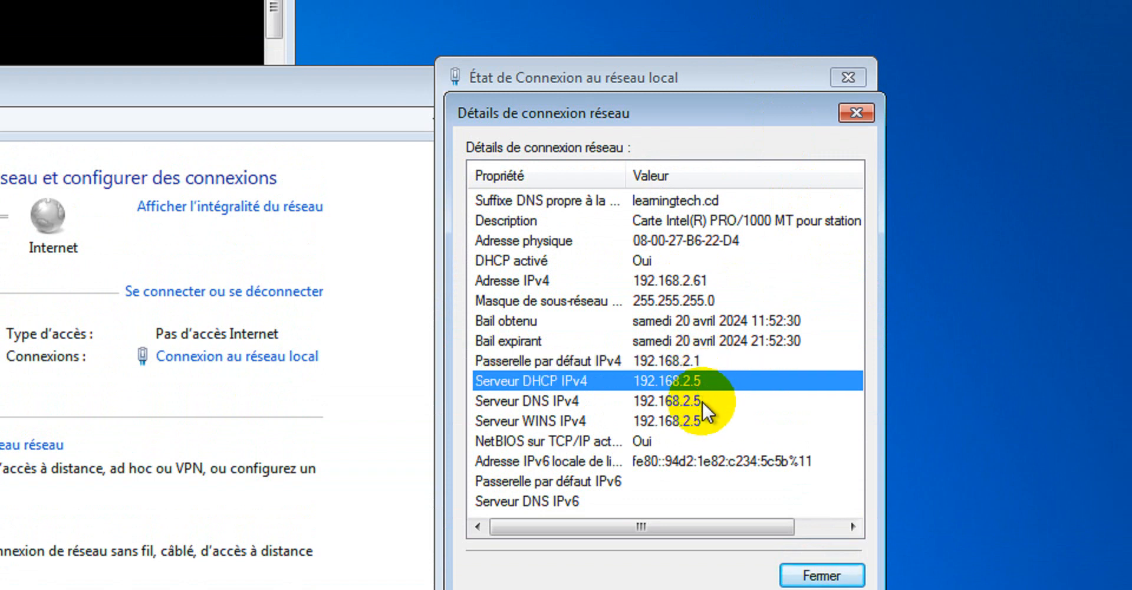
click(701, 402)
click(702, 420)
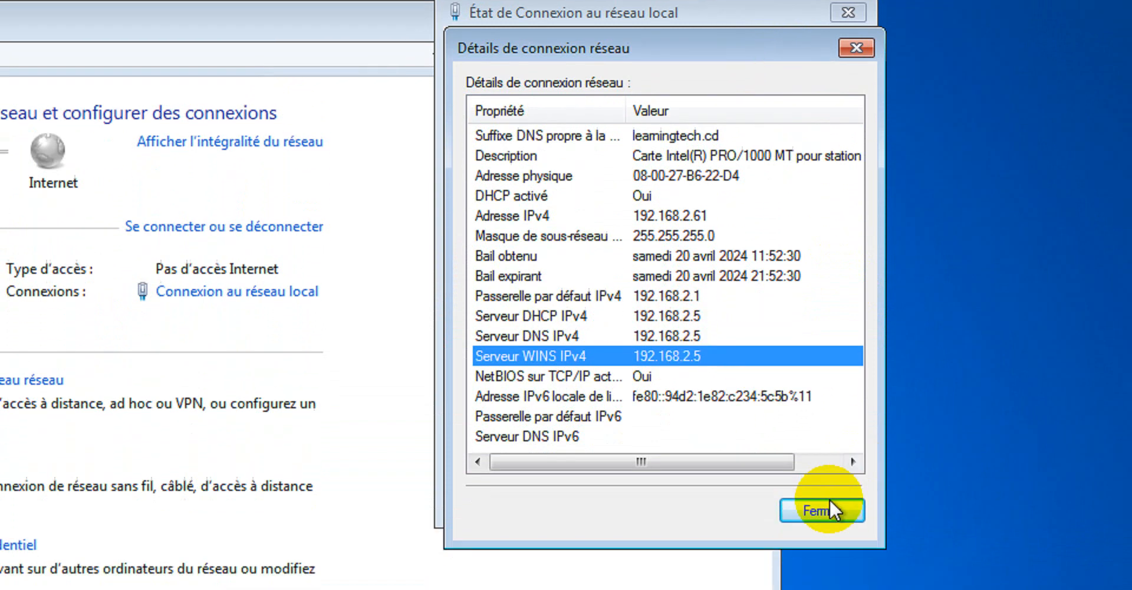
click(821, 574)
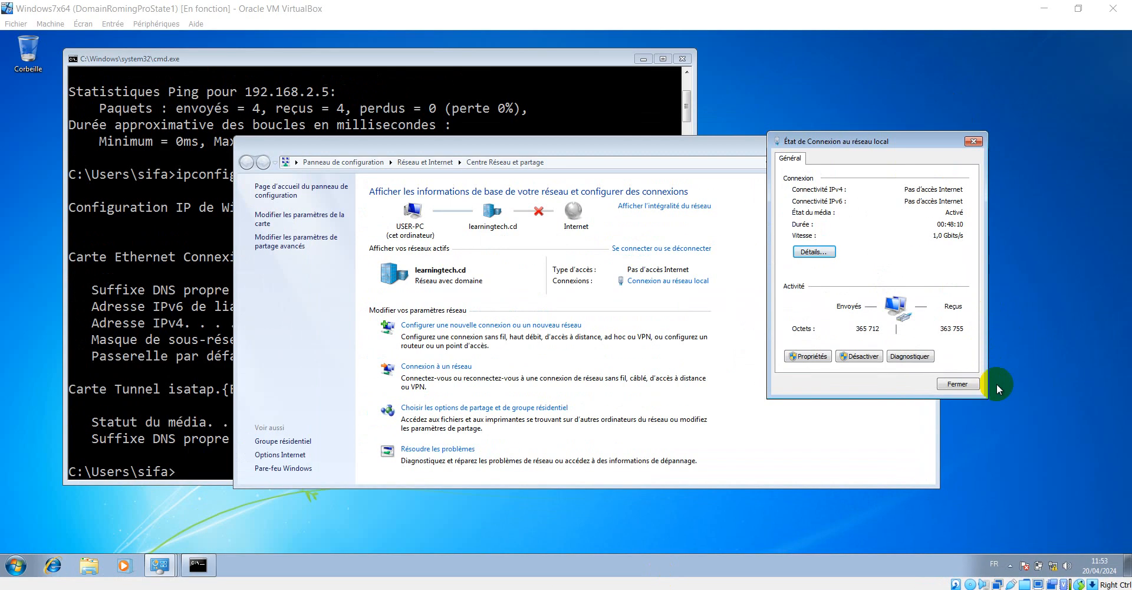
Clear the network windows away from the command prompt and run ipconfig again to check the client's IP configuration.
click(877, 178)
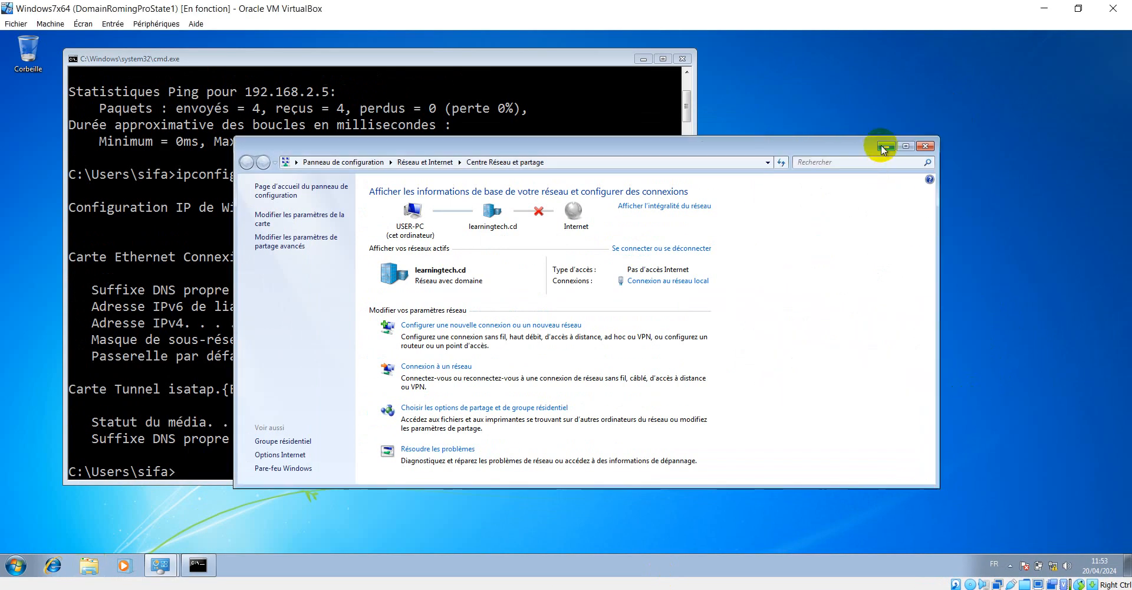
click(884, 146)
drag(438, 58, 576, 52)
key(Up)
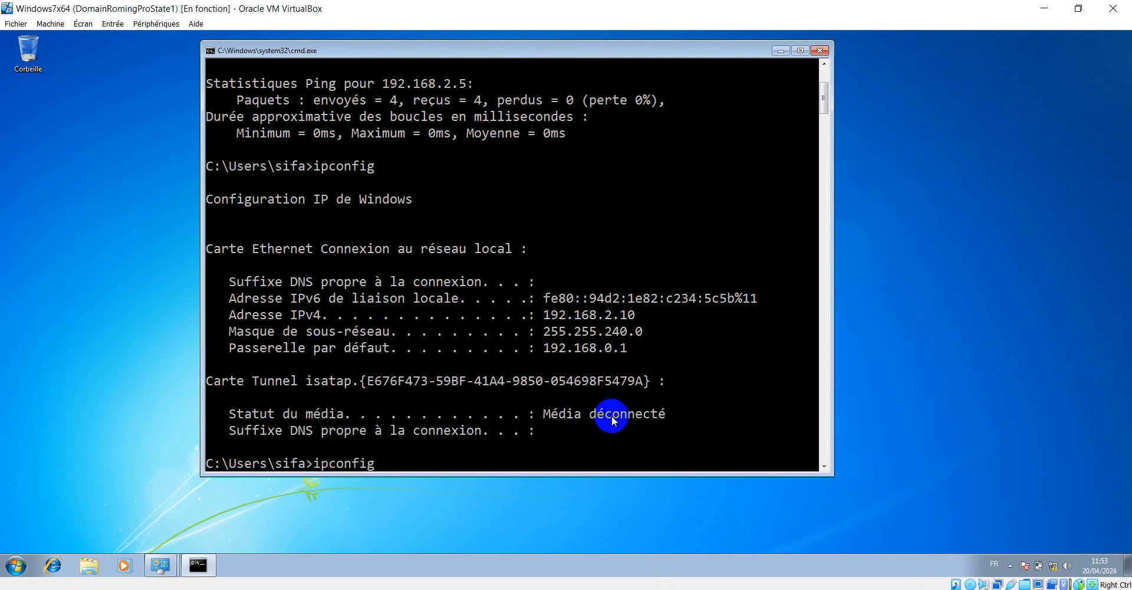
key(Return)
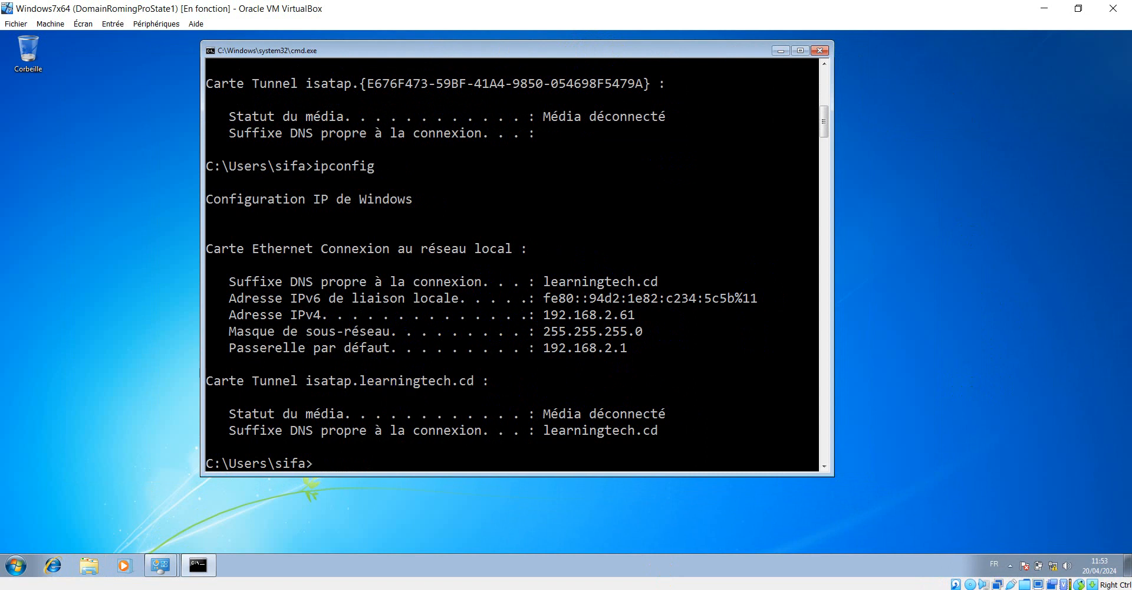
Switch back to the WindowsServeur2016Fr virtual machine to check the address leases in the DHCP console.
click(720, 551)
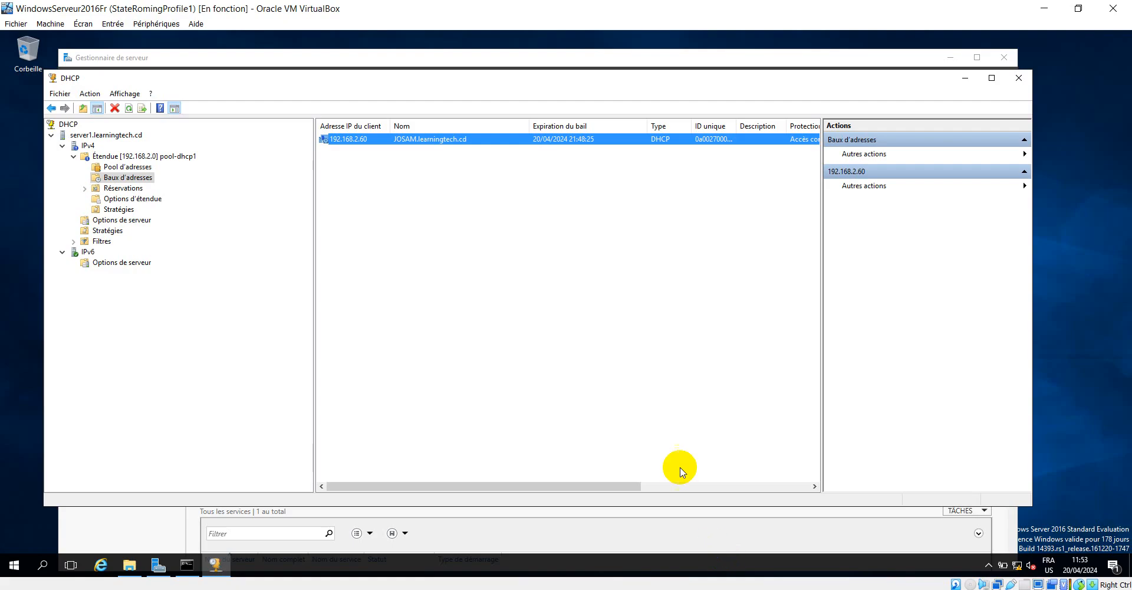